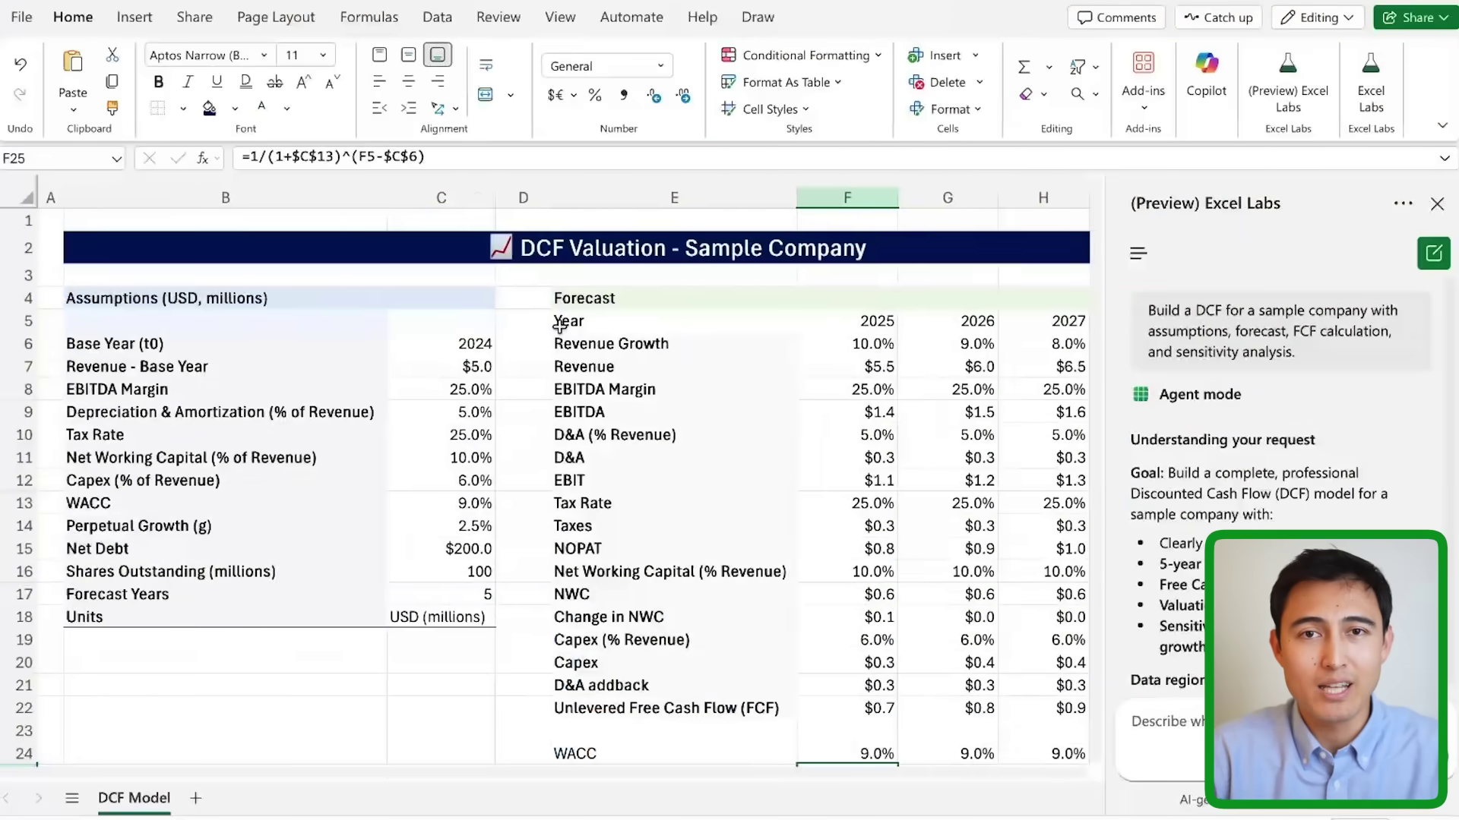
# Step: Enter 12 as the DCF model's base-year revenue in C7
pyautogui.hscroll(5, 560, 326)
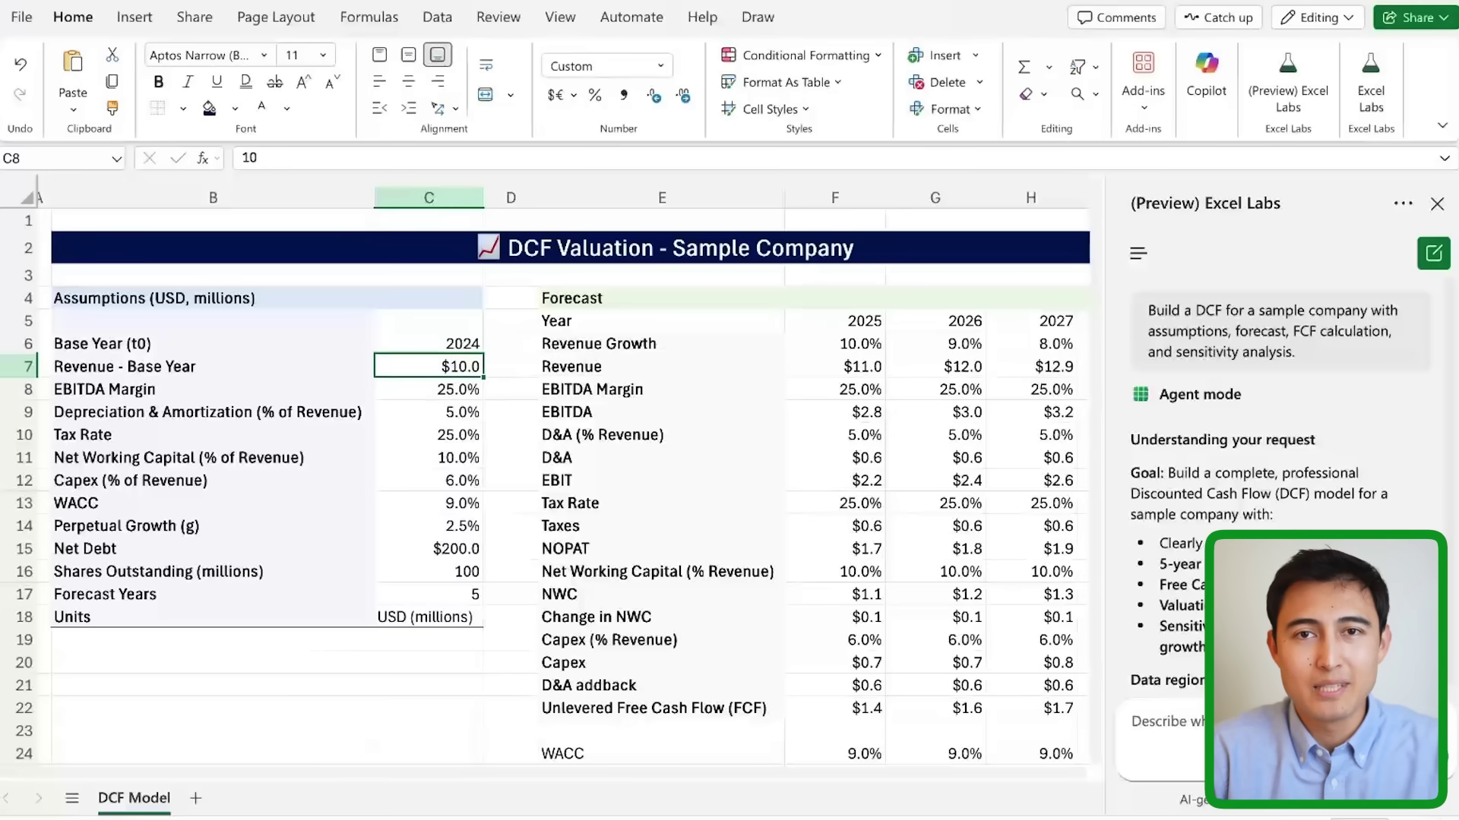
pyautogui.write('12')
pyautogui.press('Return')
pyautogui.click(428, 366)
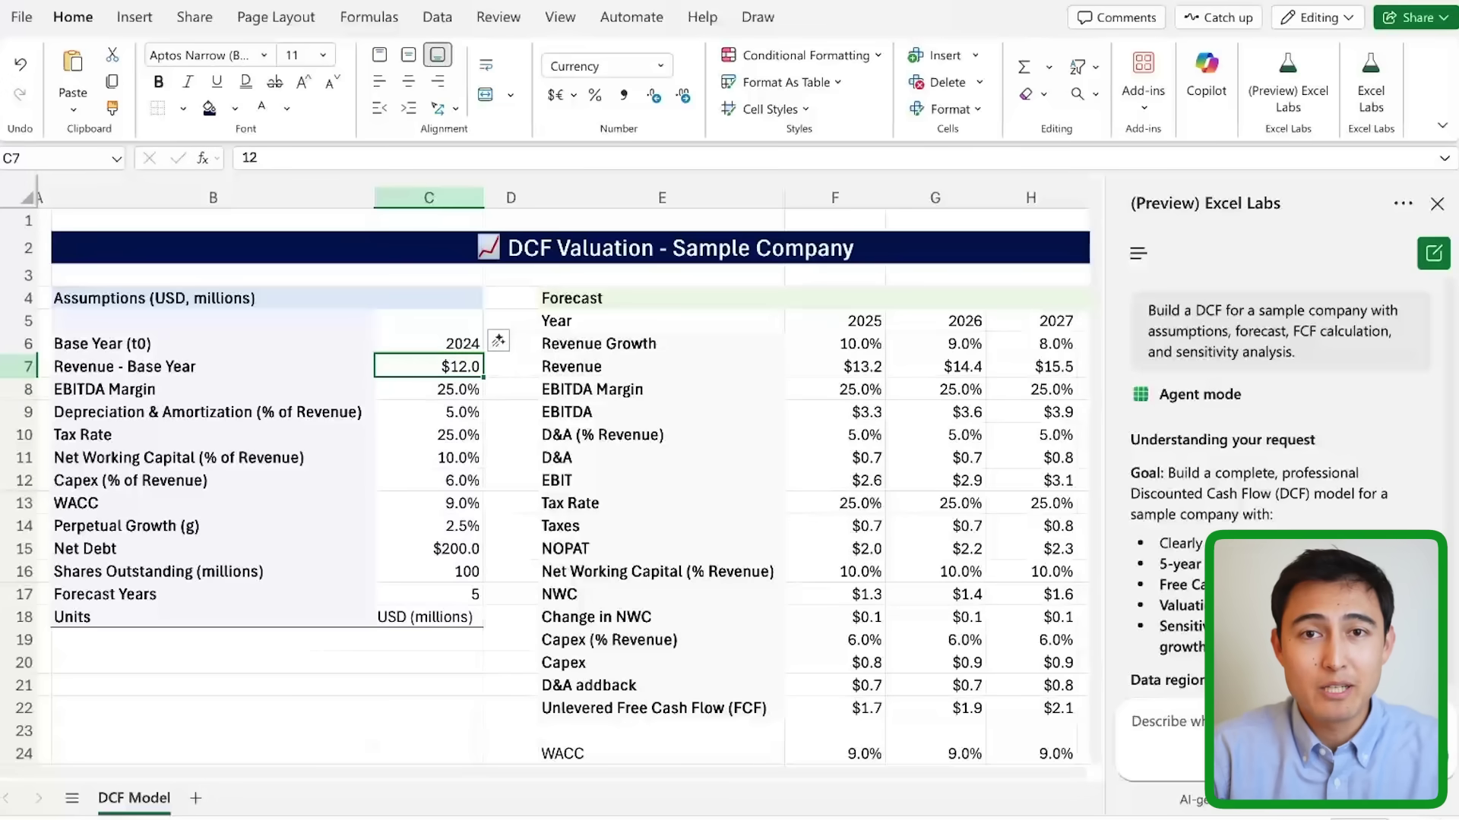
# Step: Check the 2025 growth rate and the F7 forecast revenue formula, now $13.2
pyautogui.click(820, 336)
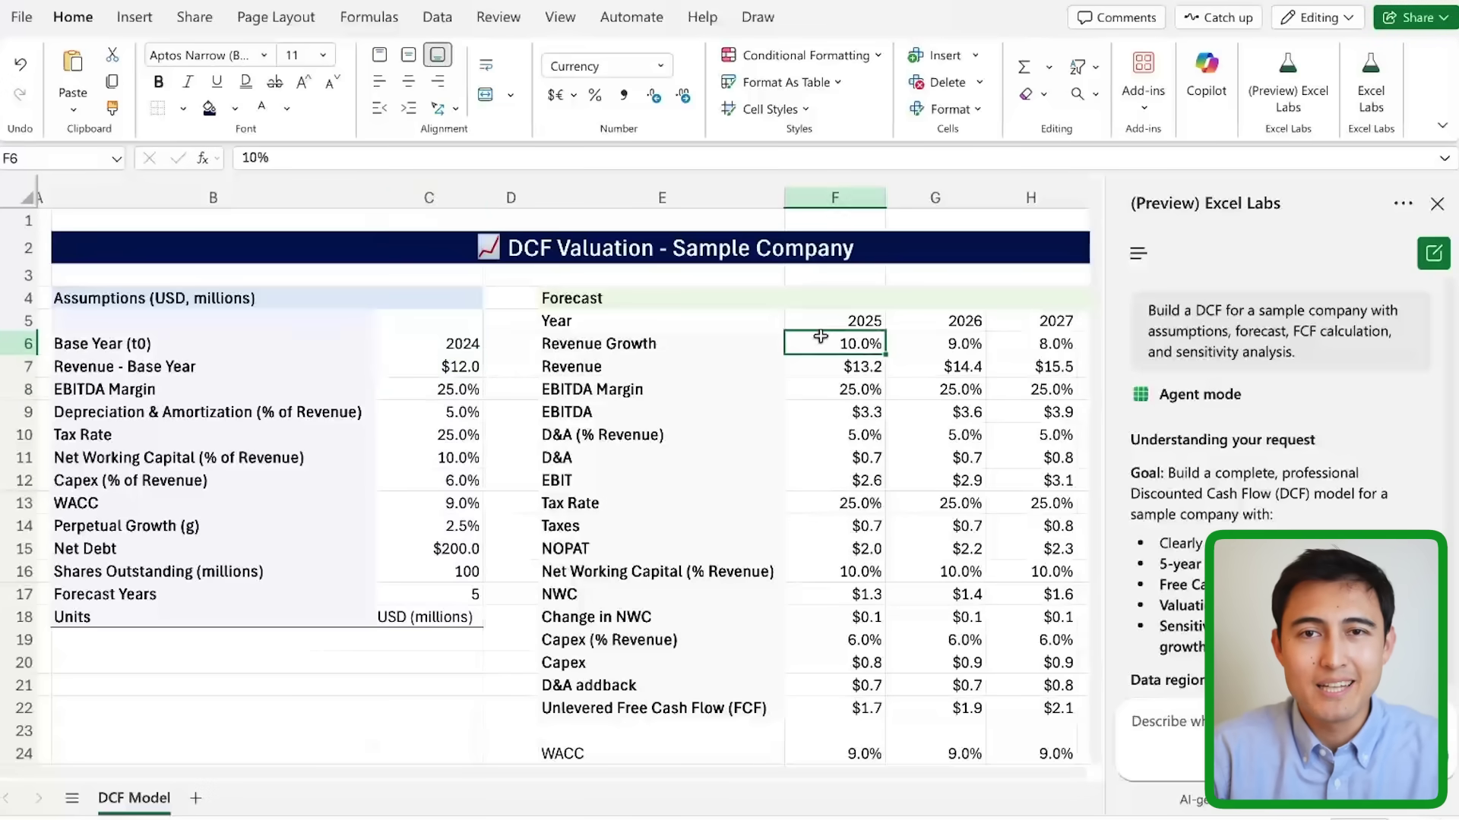
pyautogui.click(849, 366)
pyautogui.doubleClick(853, 369)
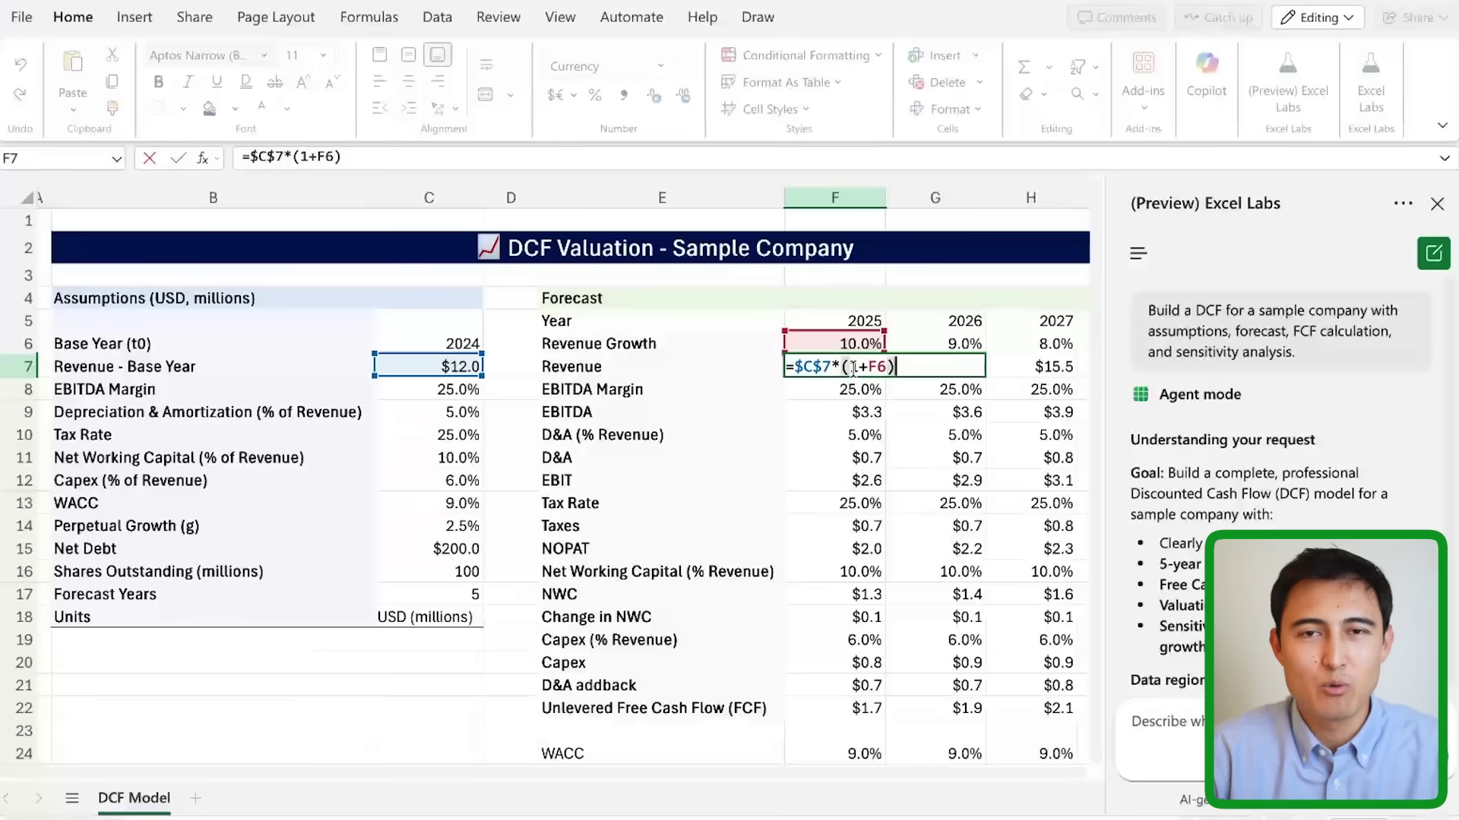
pyautogui.press('Escape')
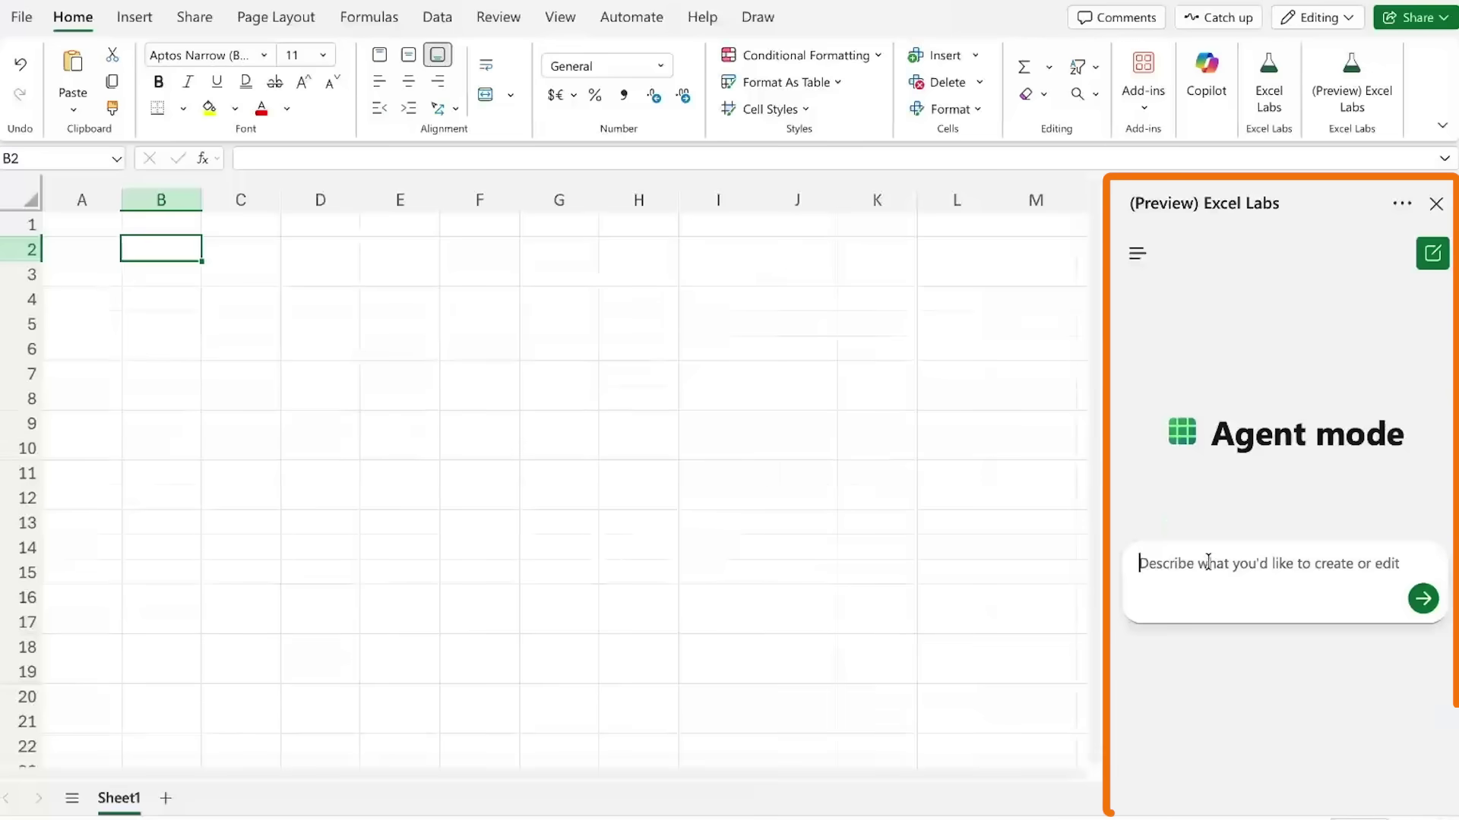
# Step: Ask Agent mode for an amortization table for a $500k, 20-year, 6% mortgage
pyautogui.click(1181, 564)
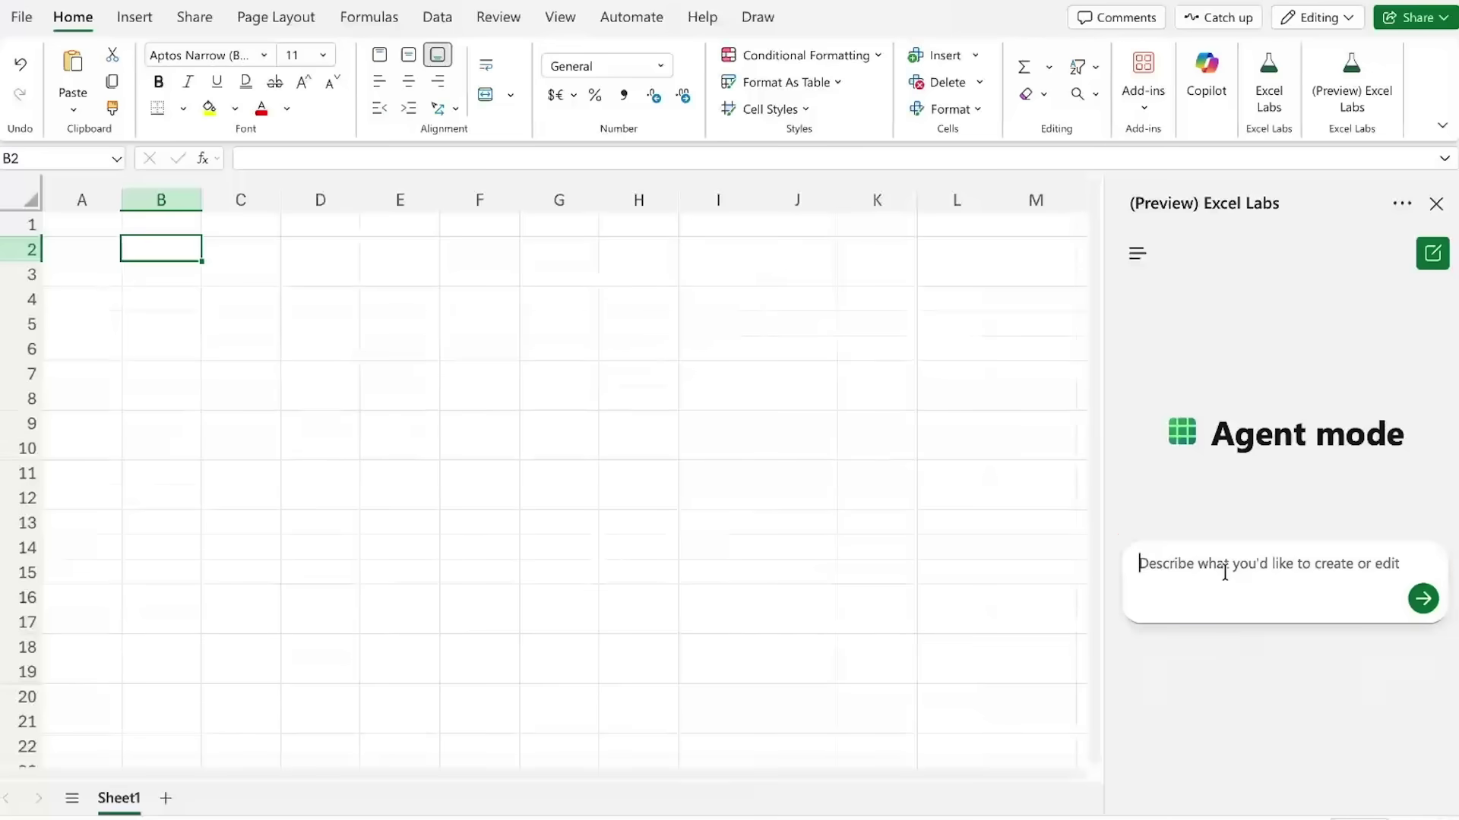
pyautogui.write('I have a $500k 20 year mortgage with a 6% interest. Create an amortization table breaking down the outstanding balance, and the interest payment breakdown (principal vs interest).')
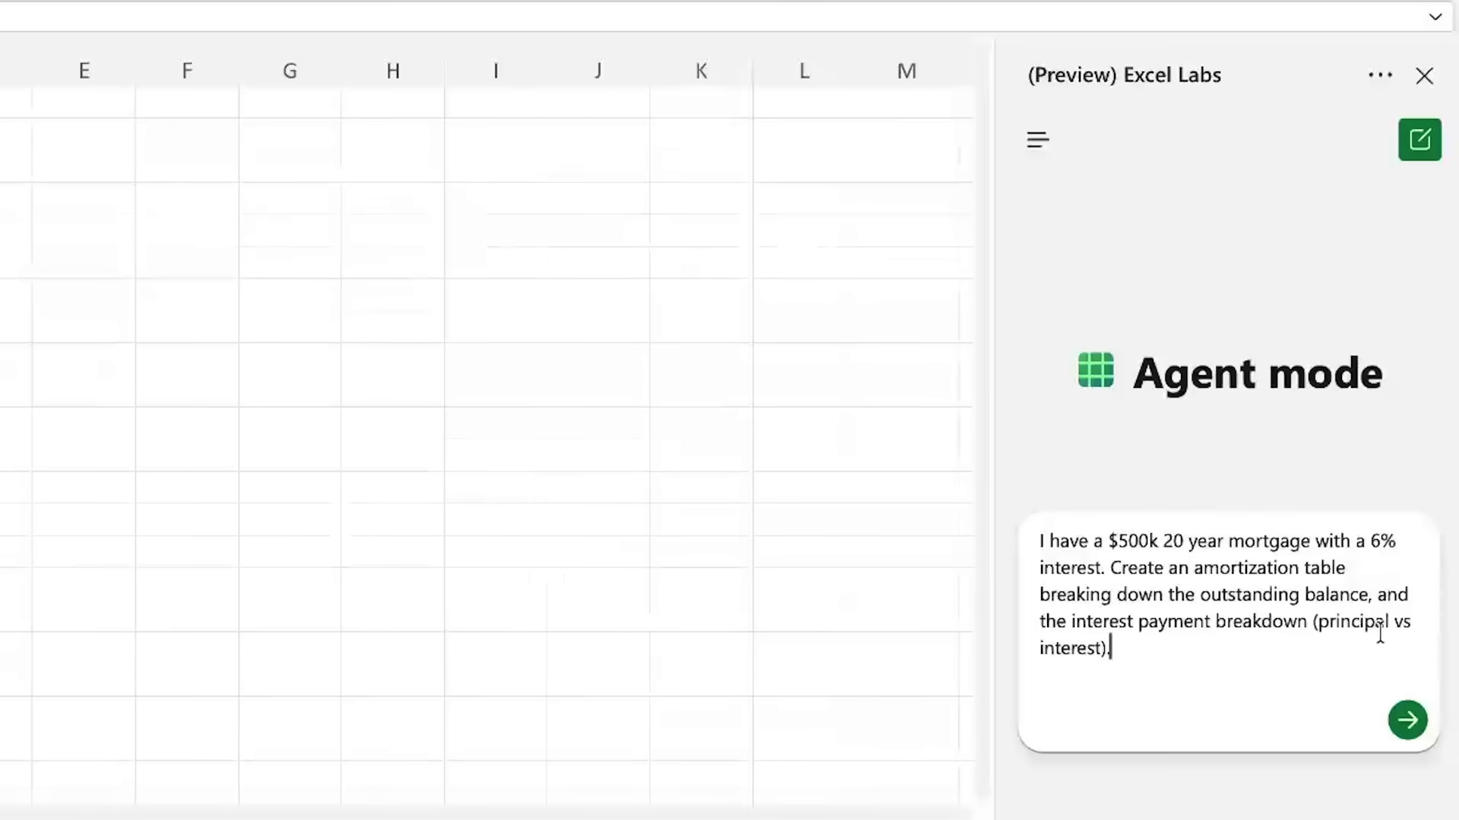
pyautogui.doubleClick(1350, 625)
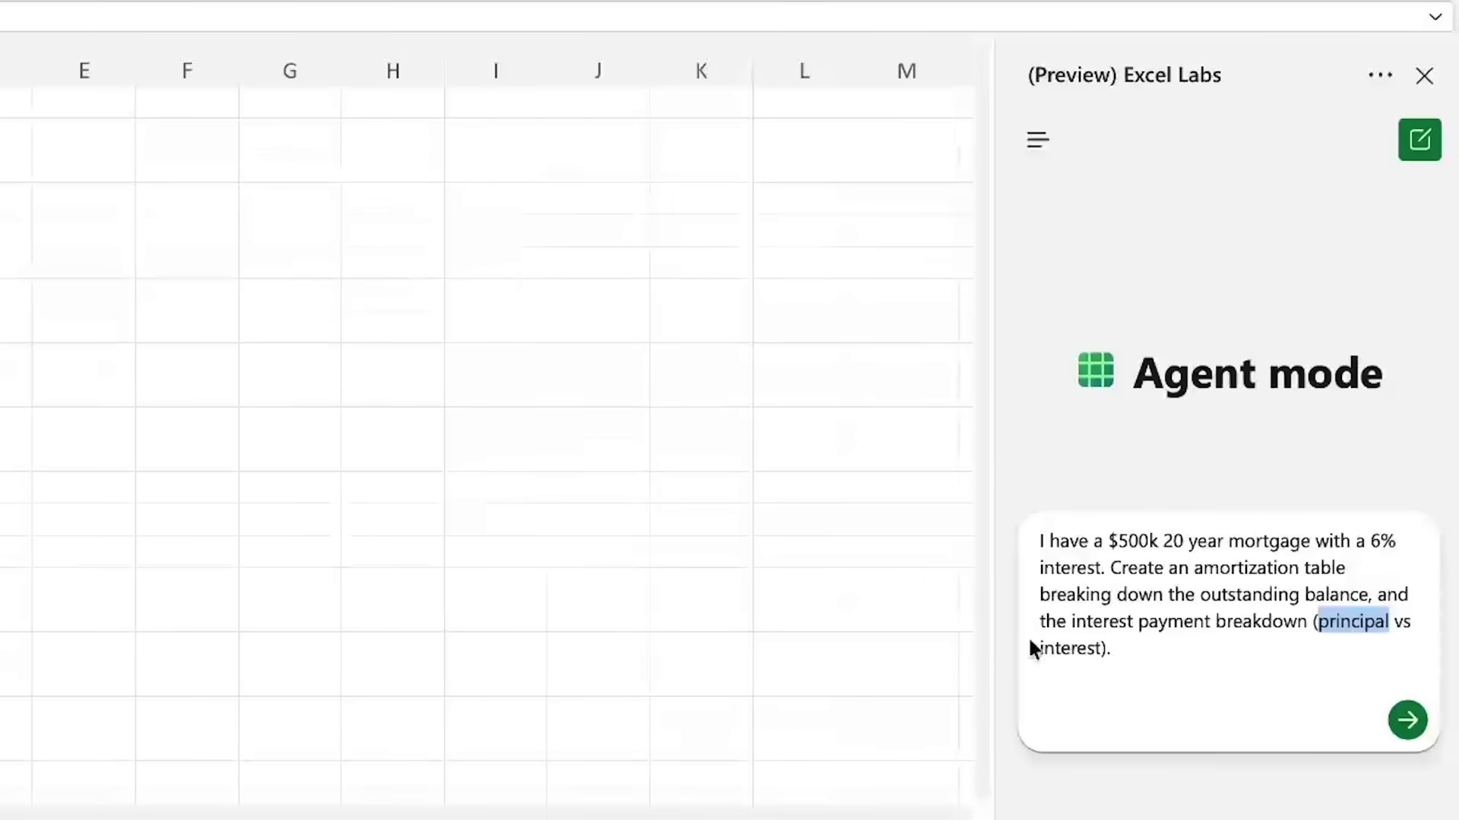
pyautogui.doubleClick(1066, 648)
pyautogui.click(1129, 650)
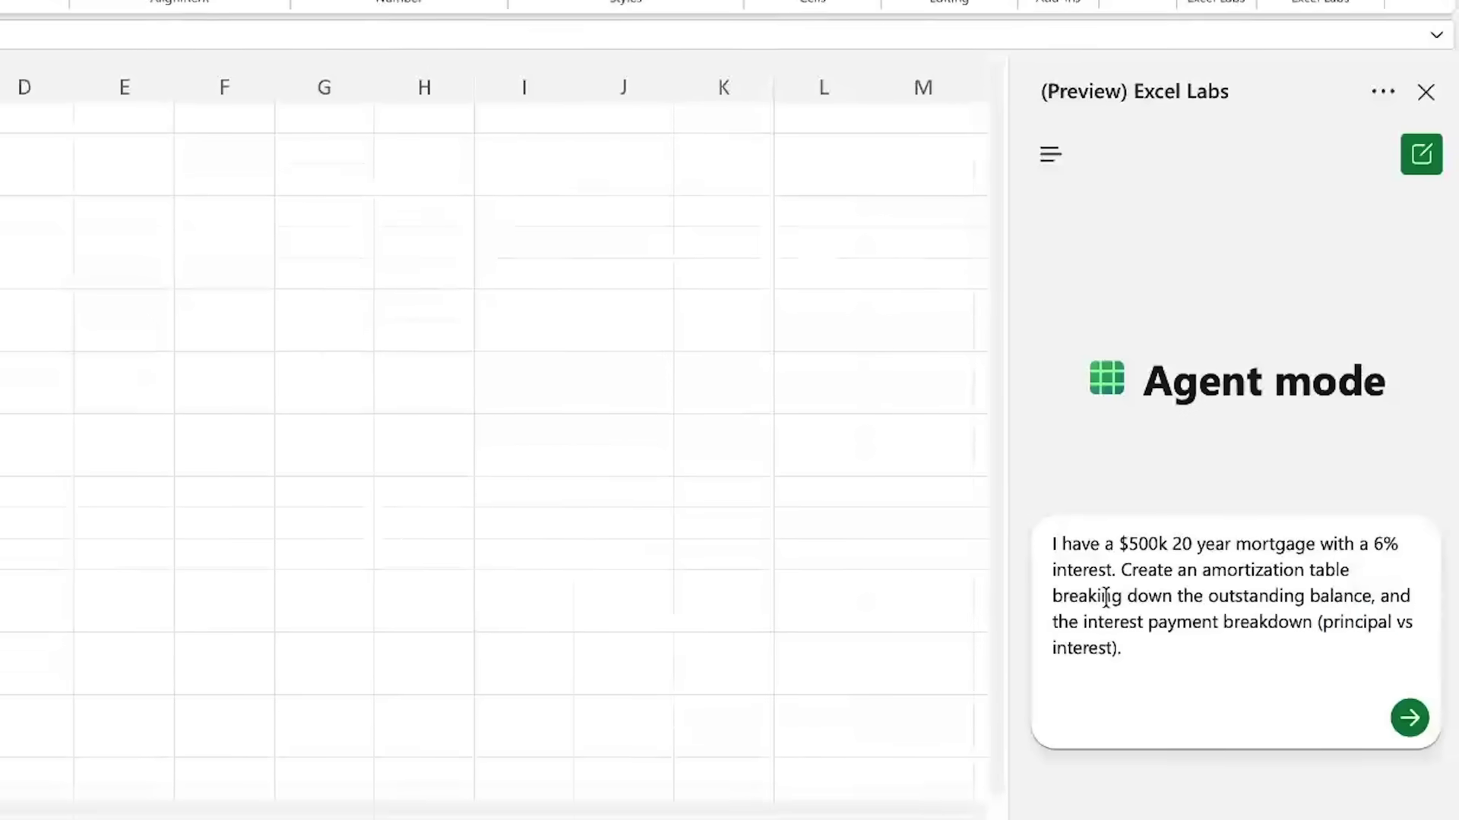
pyautogui.press('Return')
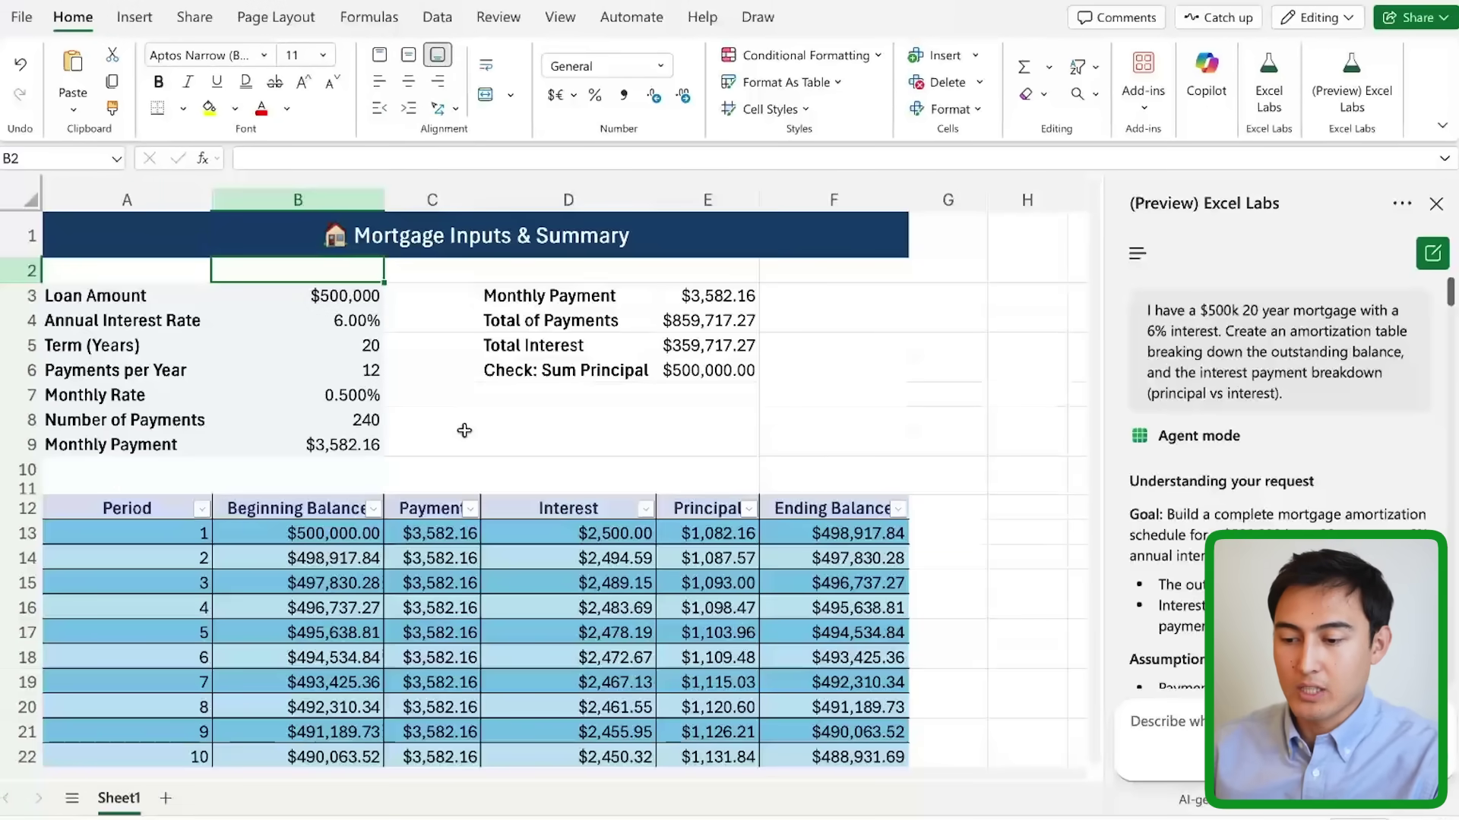
pyautogui.click(233, 243)
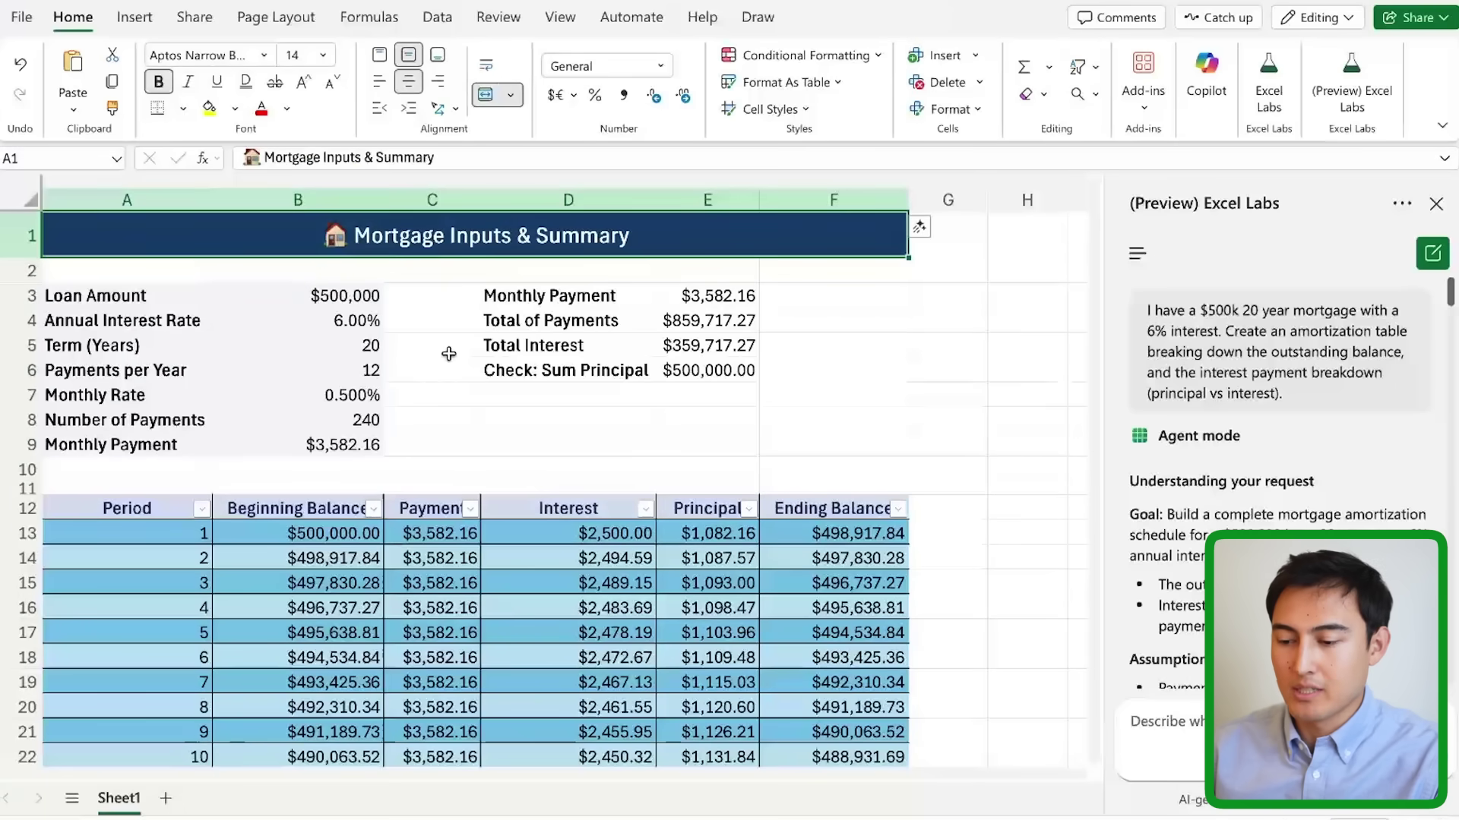
pyautogui.click(313, 314)
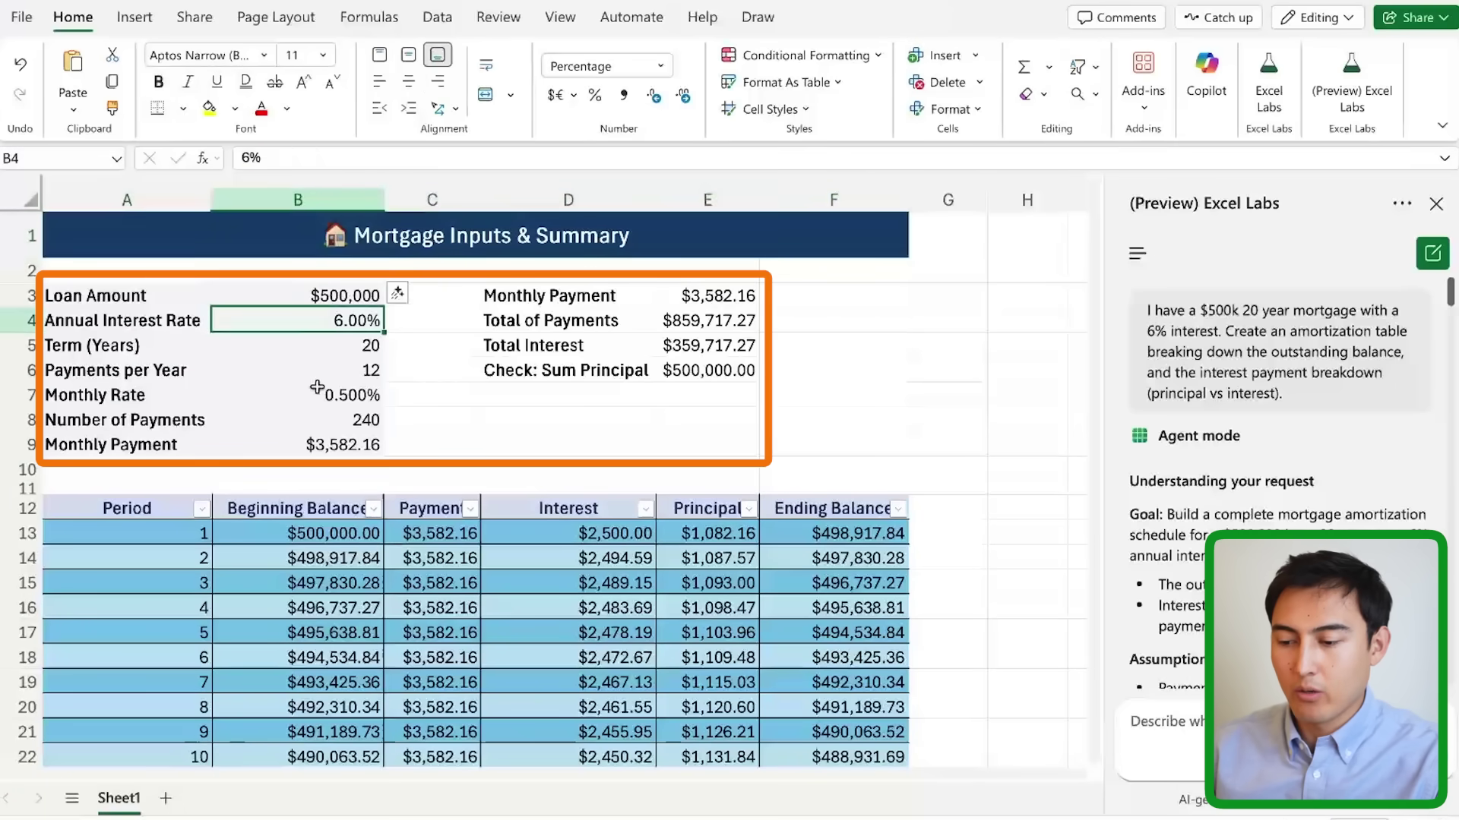
pyautogui.scroll(-2, 507, 406)
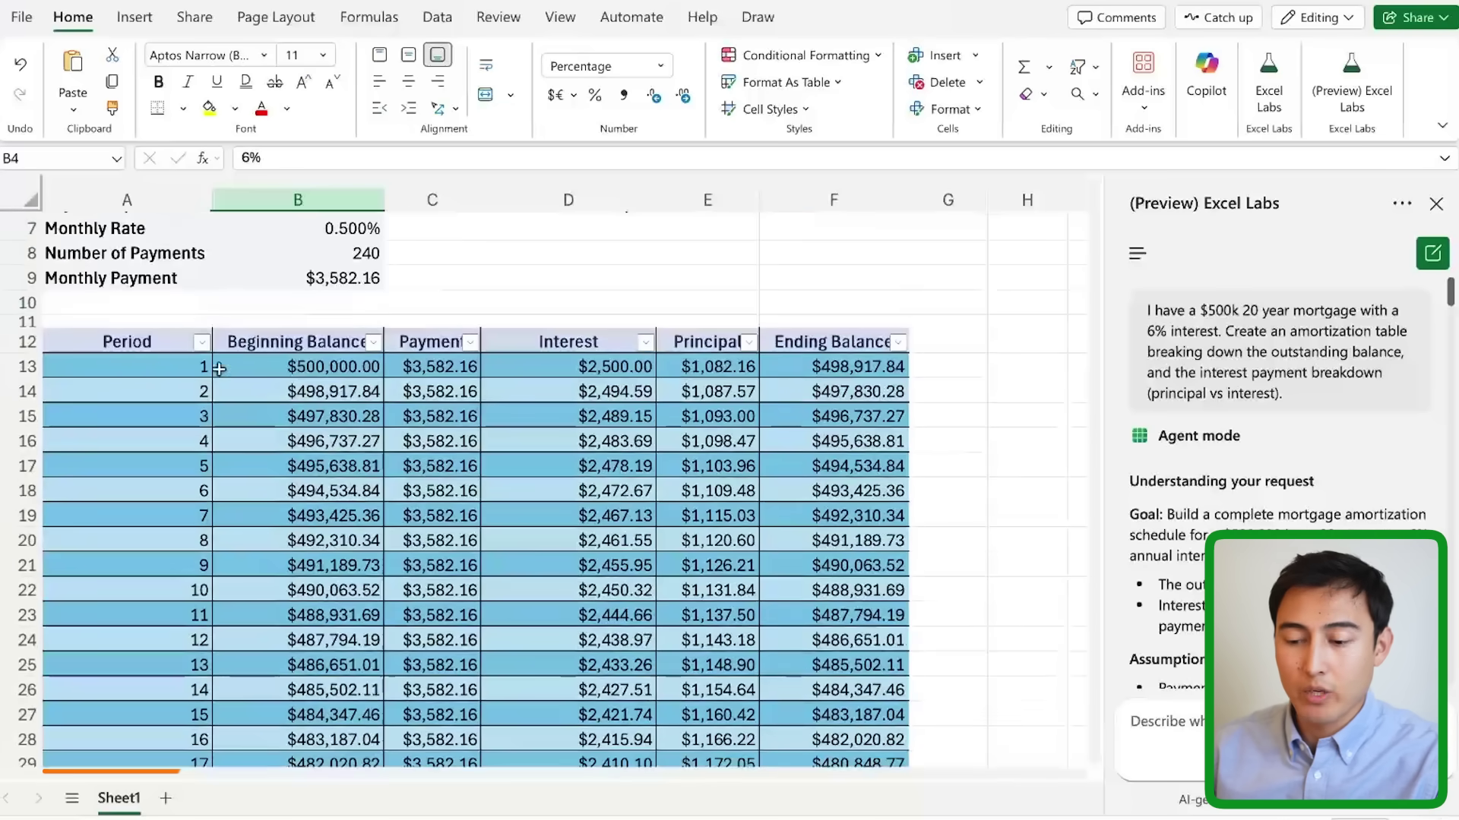
pyautogui.click(131, 374)
pyautogui.scroll(2, 131, 374)
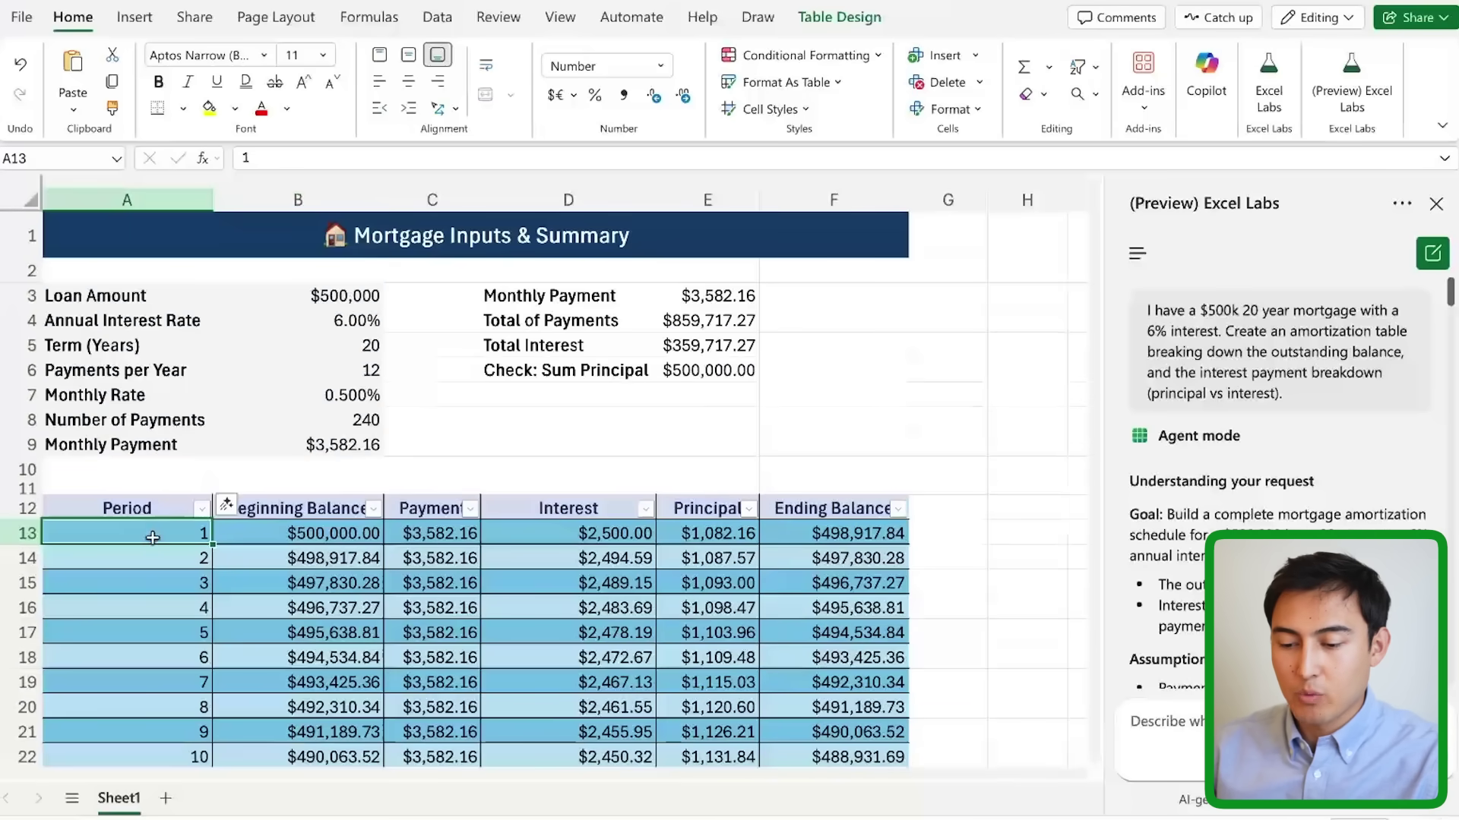
pyautogui.hotkey('ctrl', 'Down')
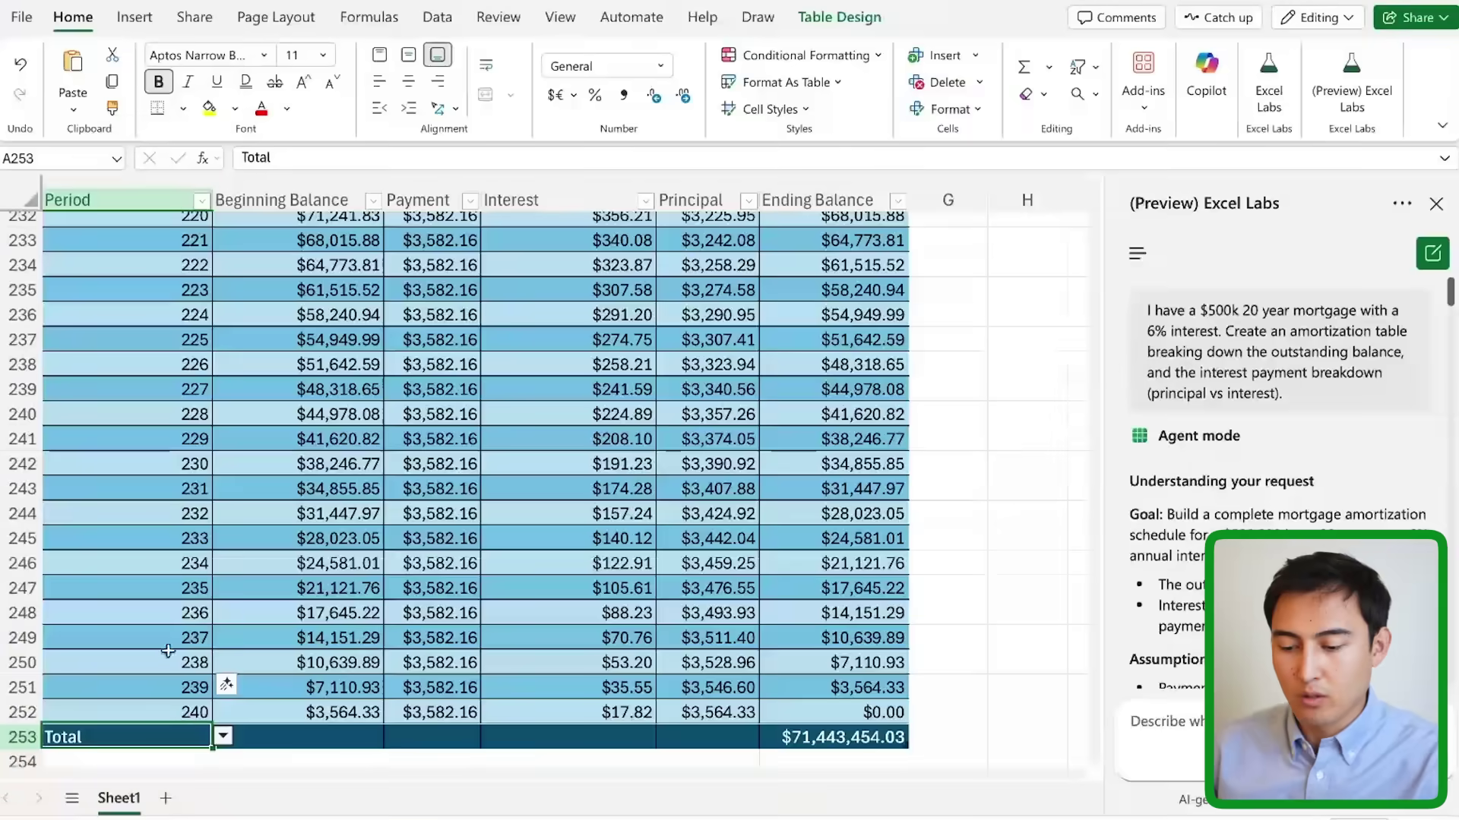
pyautogui.click(180, 712)
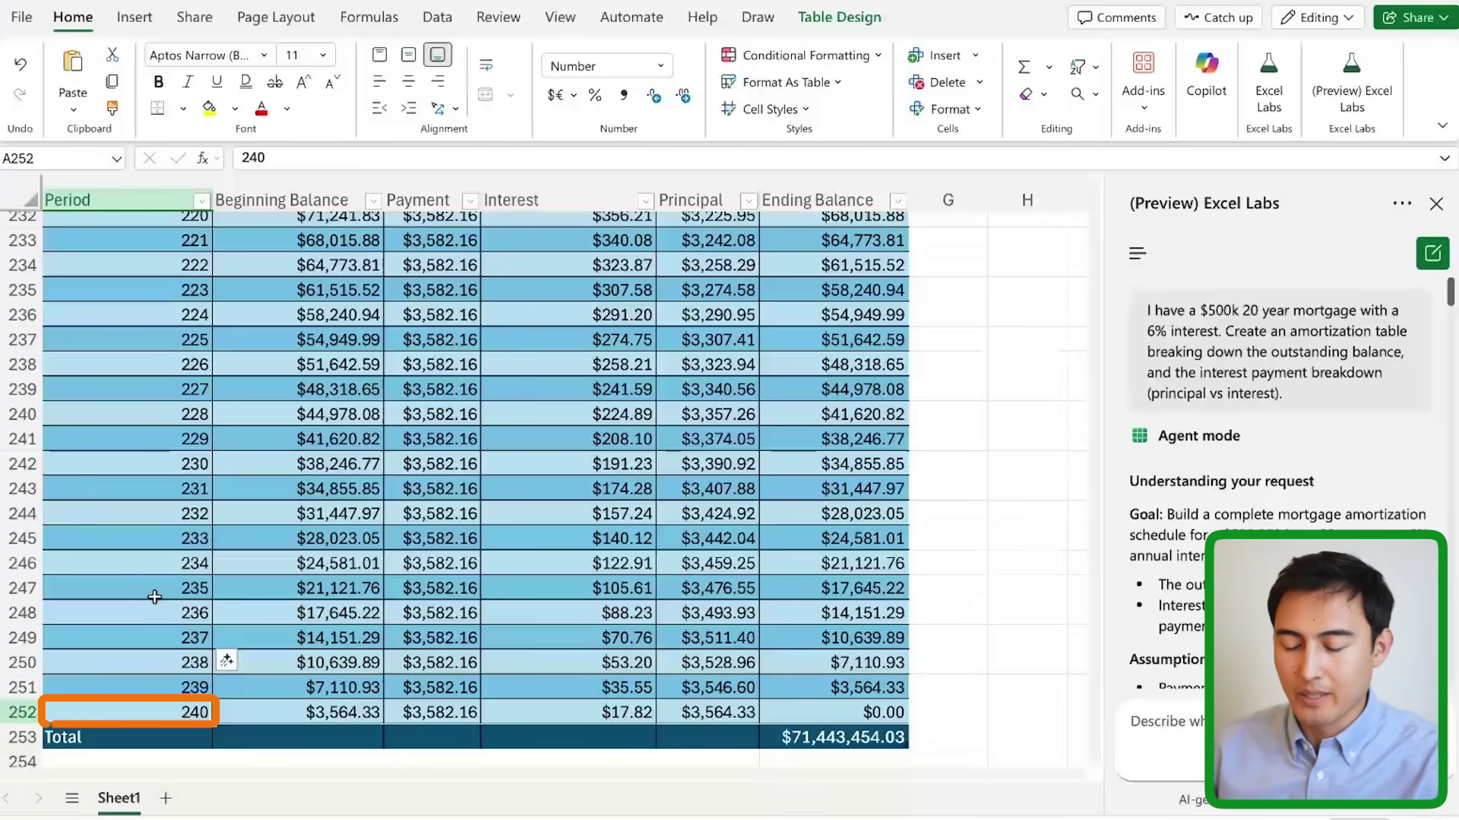
pyautogui.scroll(-1, 154, 597)
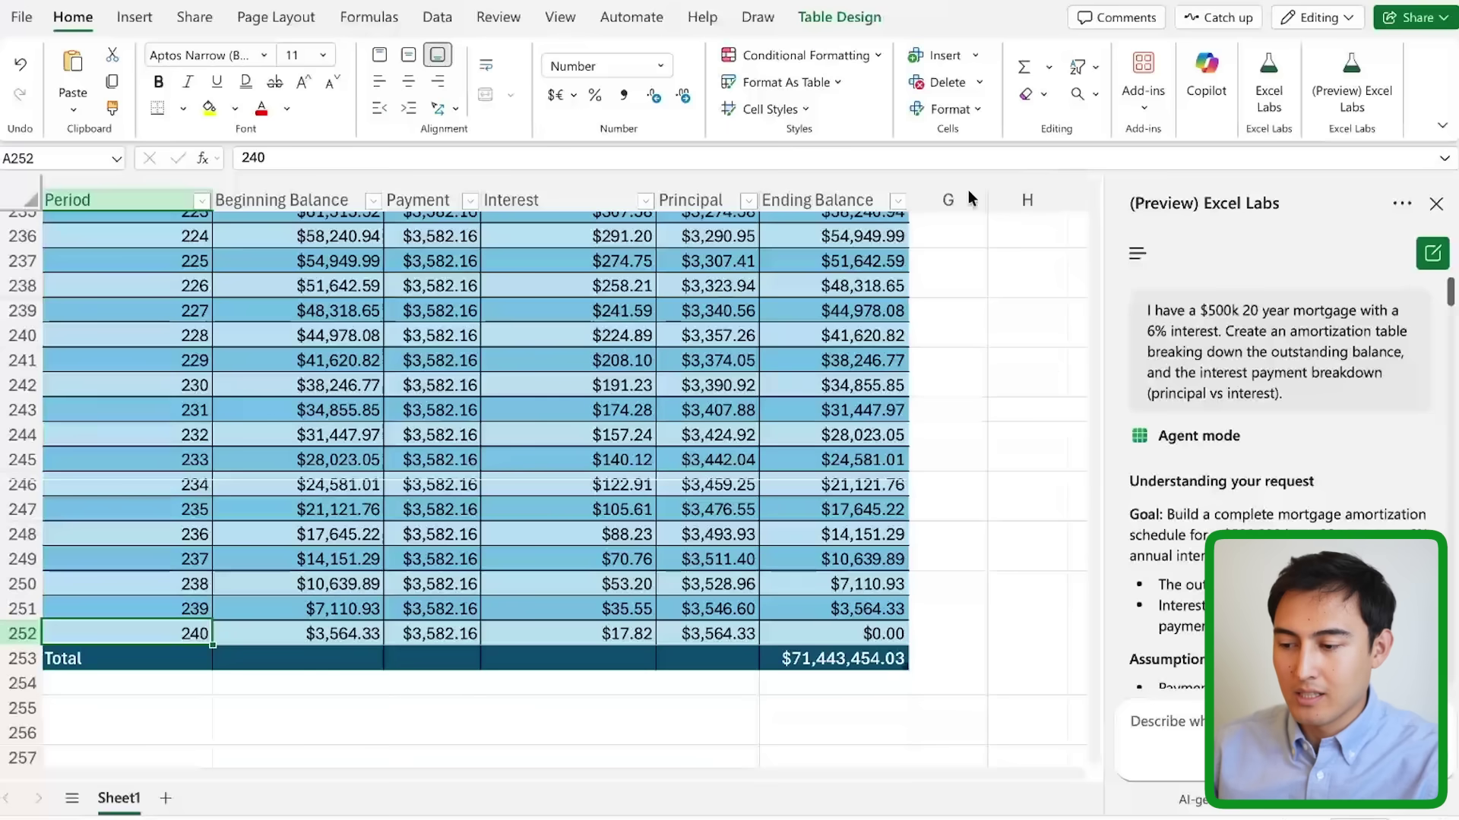
pyautogui.click(832, 626)
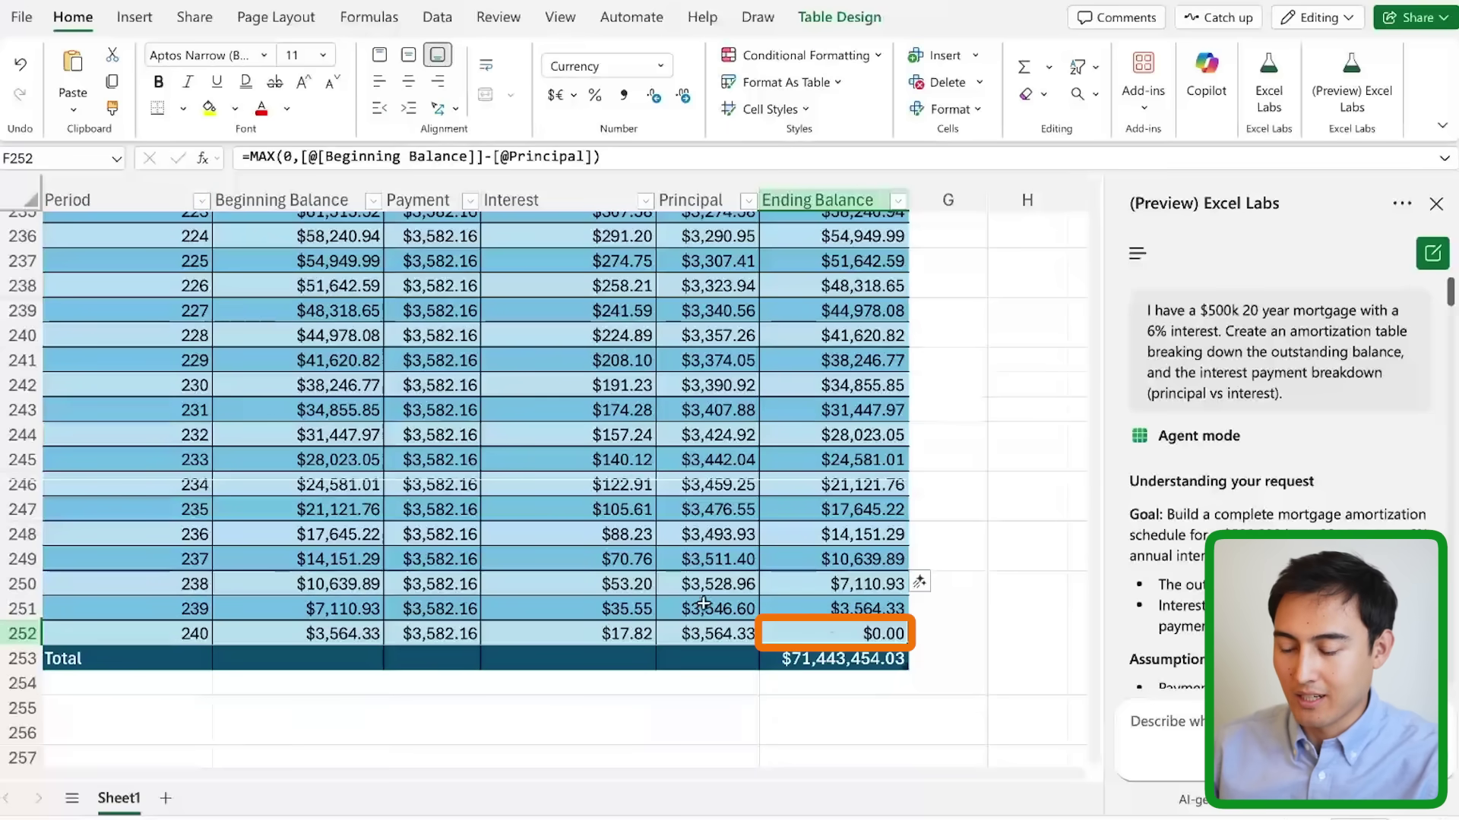
pyautogui.hotkey('ctrl', 'Up')
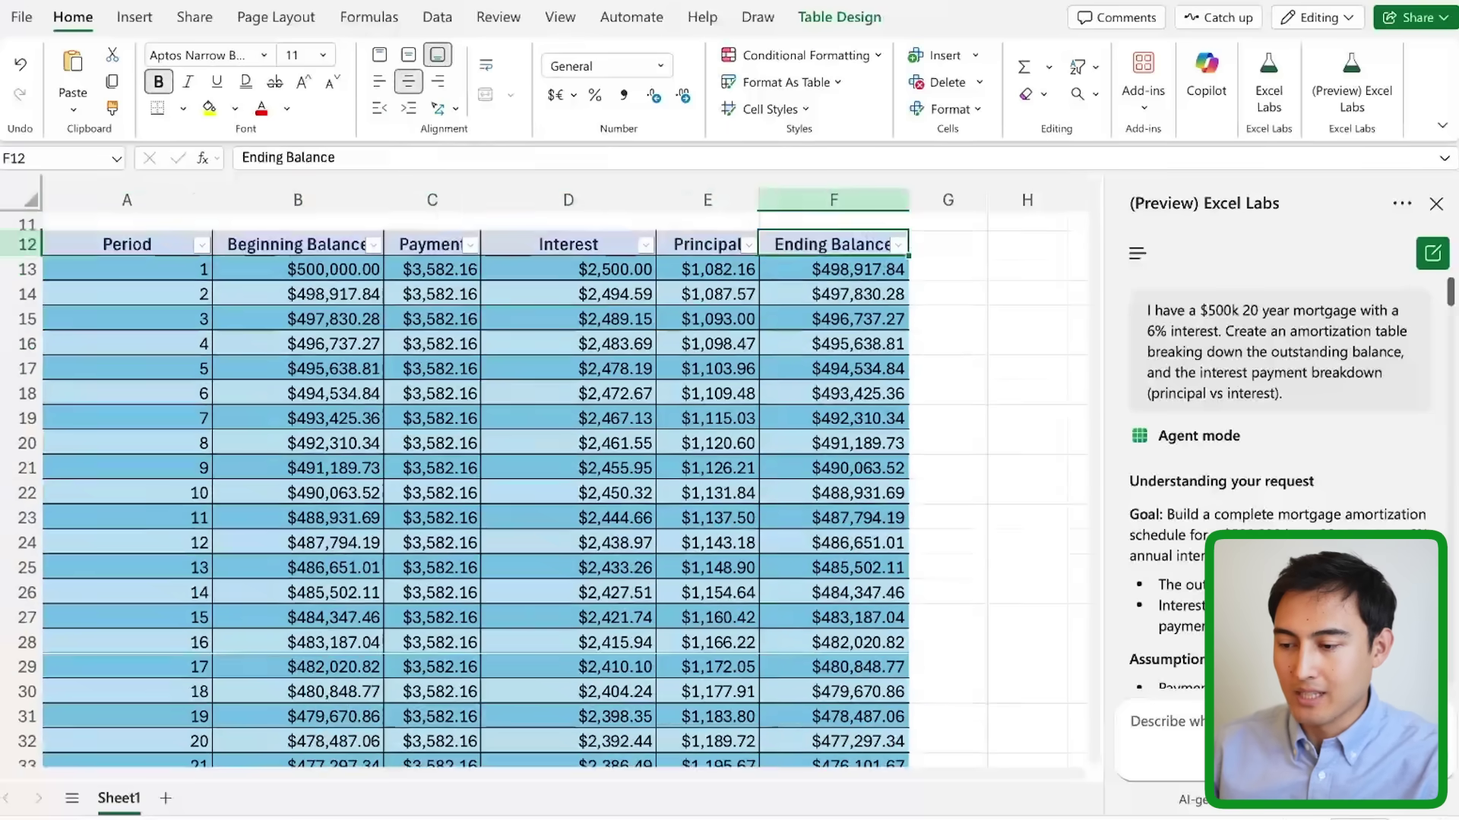
pyautogui.hotkey('ctrl', 'Home')
pyautogui.click(568, 608)
pyautogui.click(401, 602)
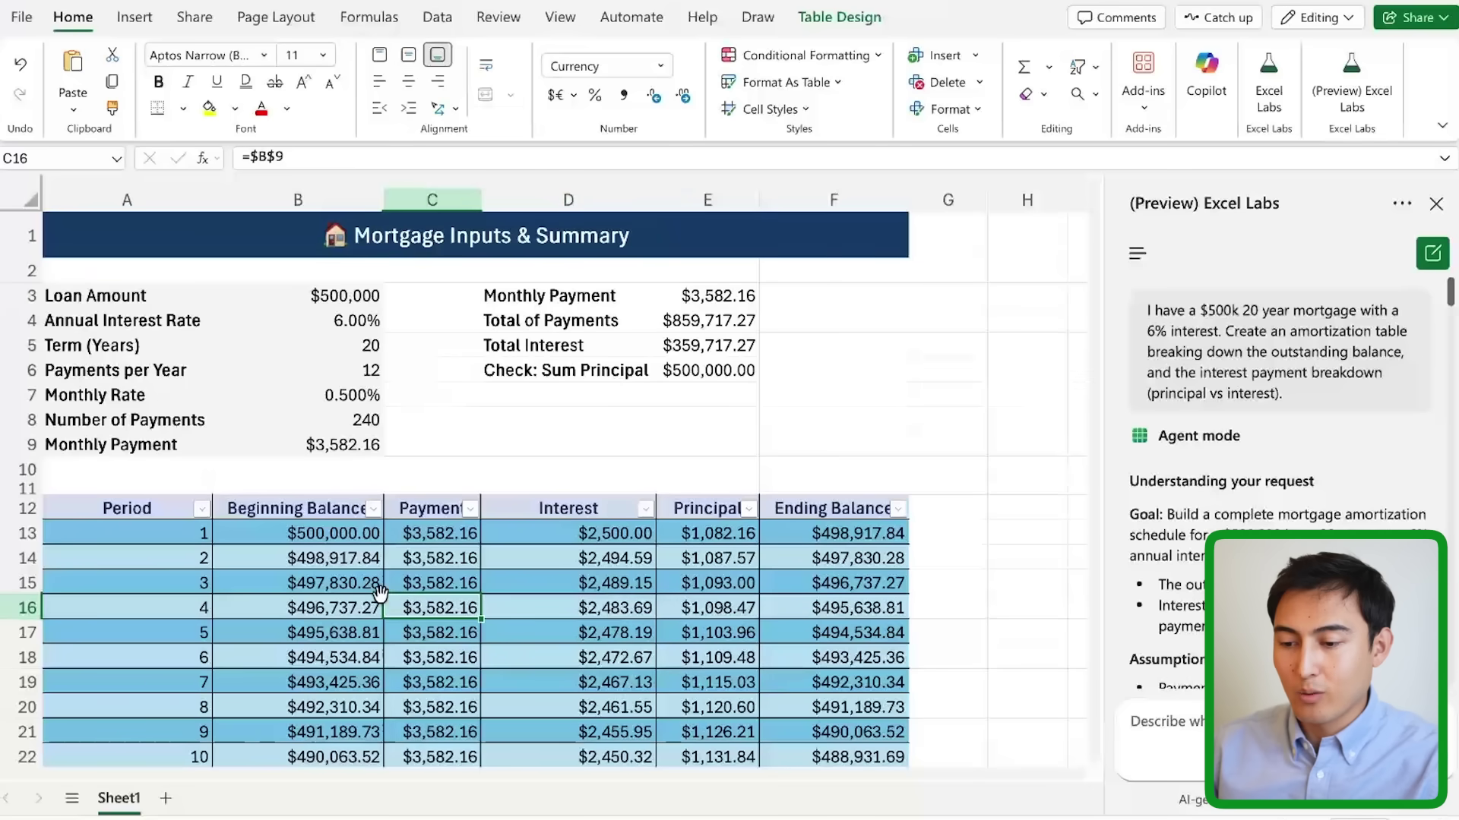
pyautogui.click(370, 600)
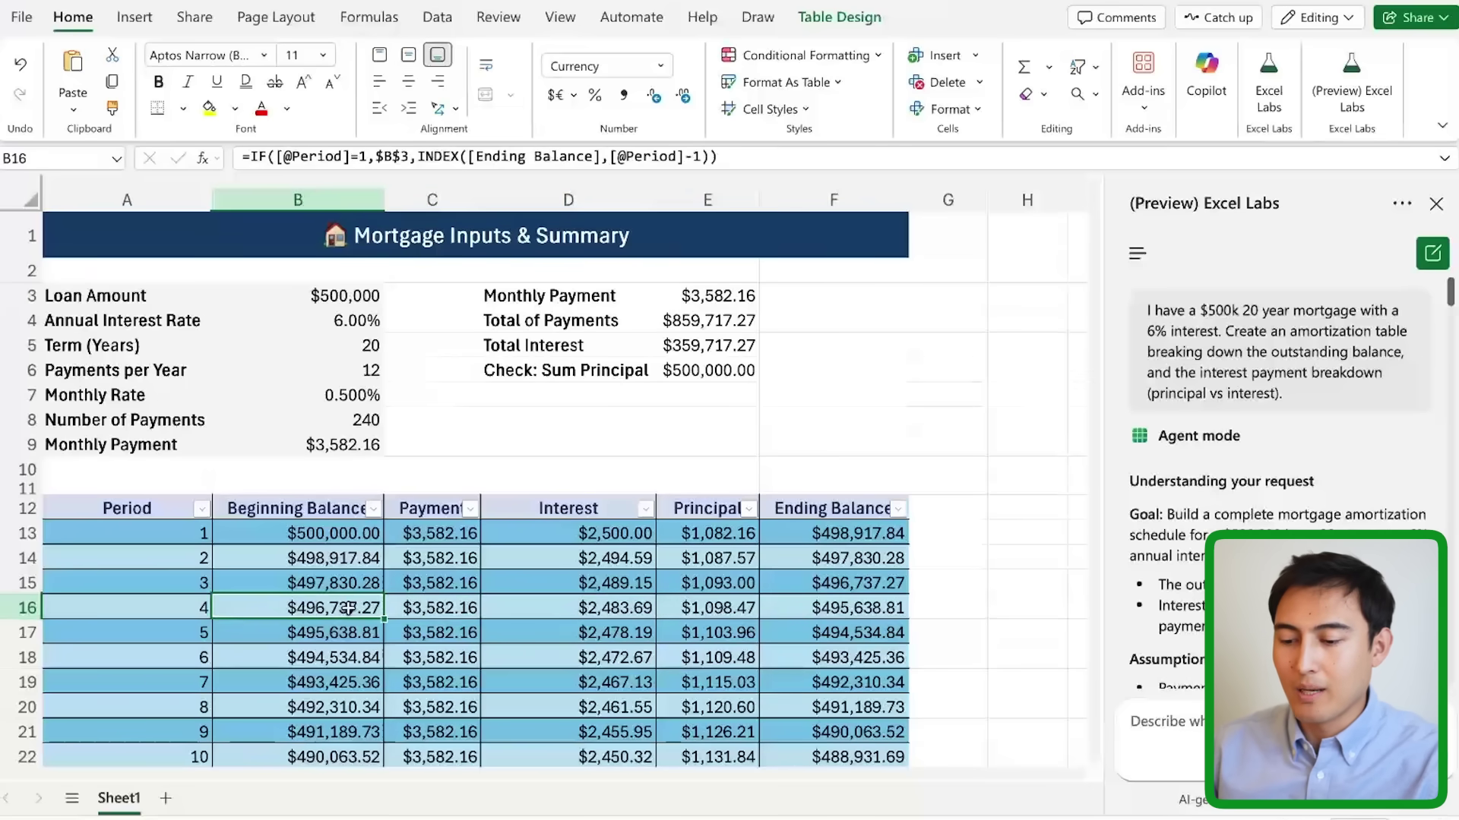
pyautogui.doubleClick(348, 607)
pyautogui.press('Escape')
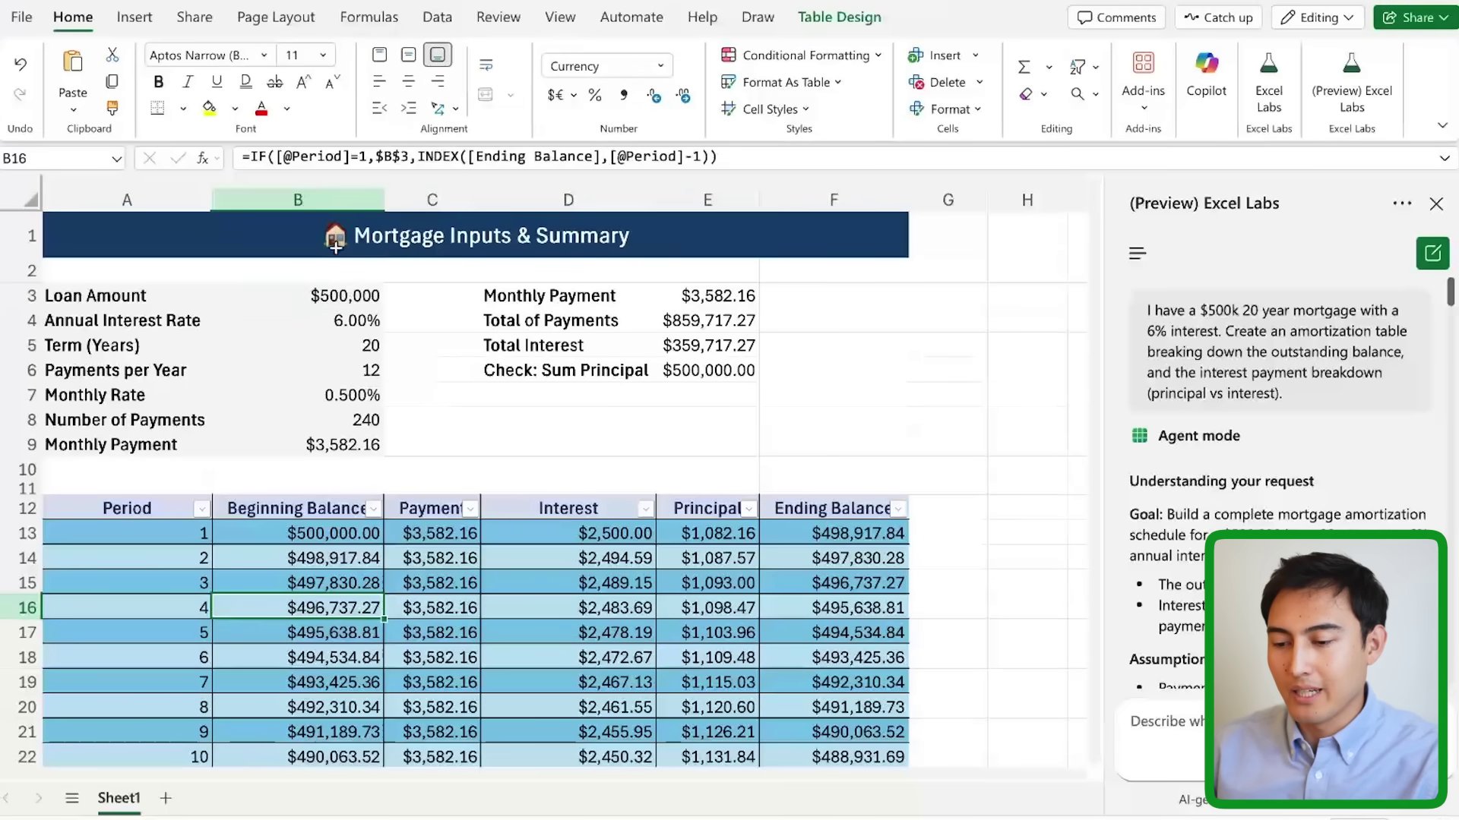
# Step: Test a $600,000 loan amount in the loan amount input
pyautogui.click(313, 289)
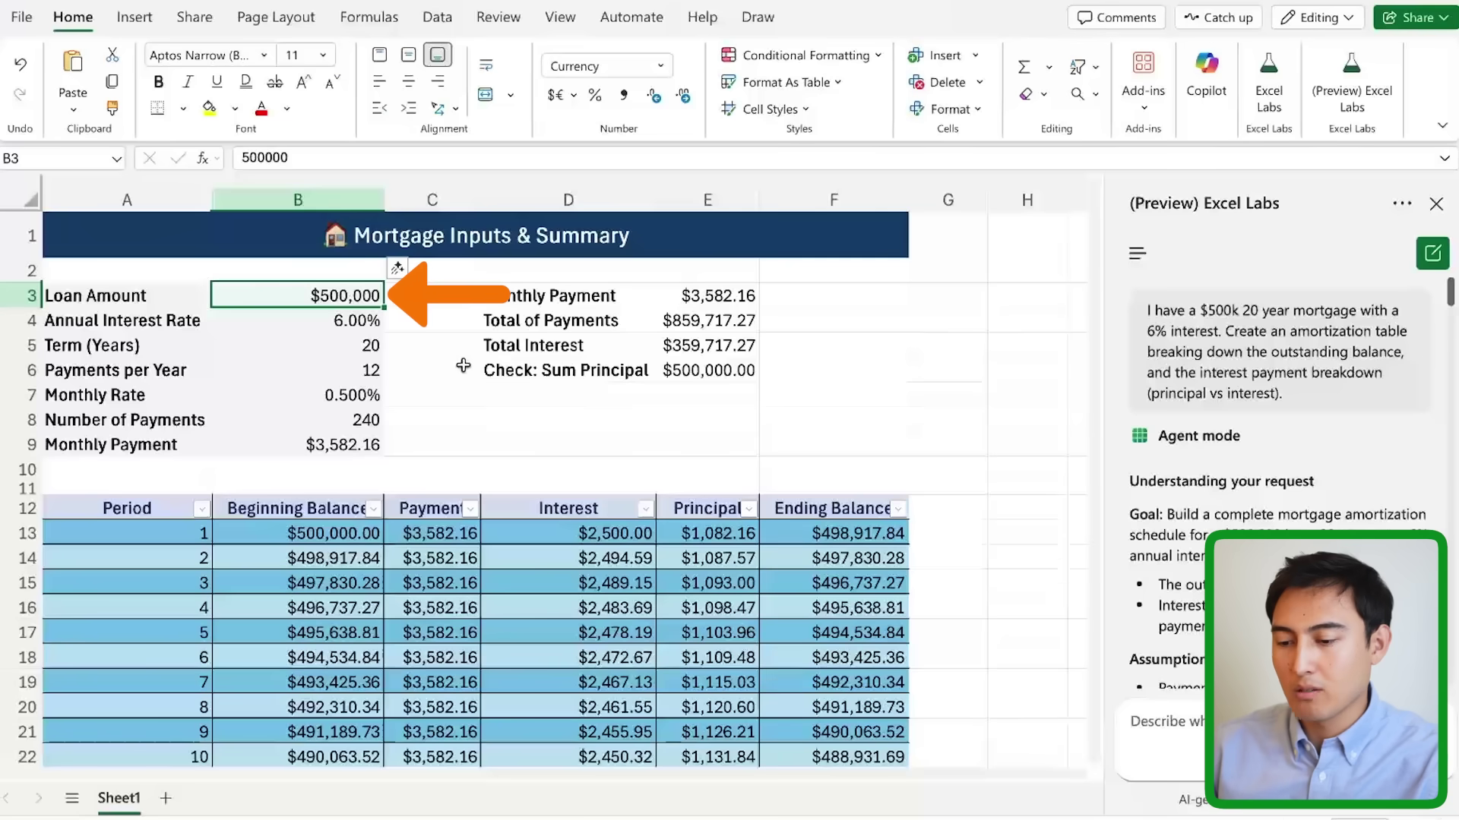
pyautogui.write('600000')
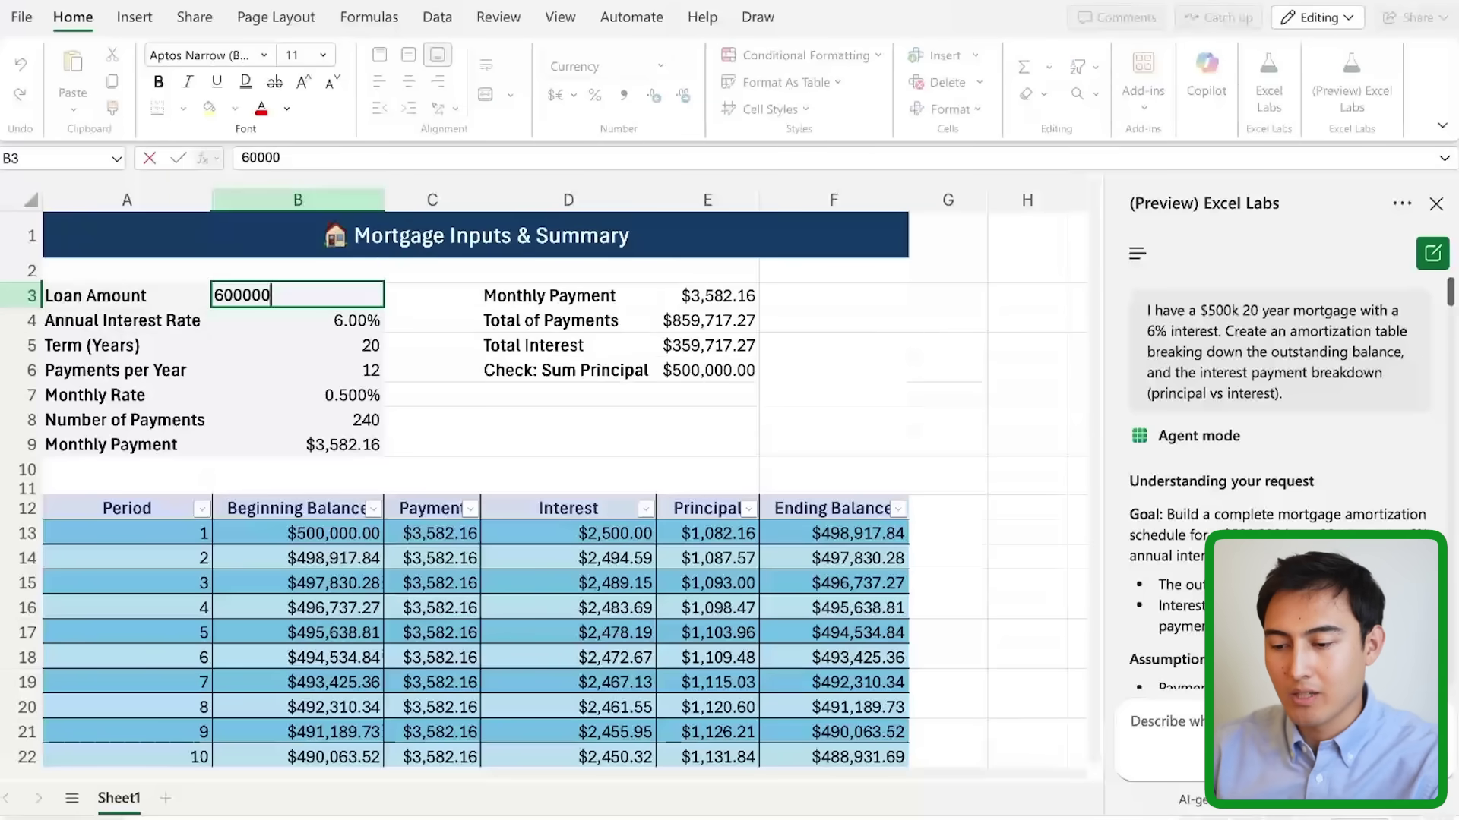
pyautogui.press('Return')
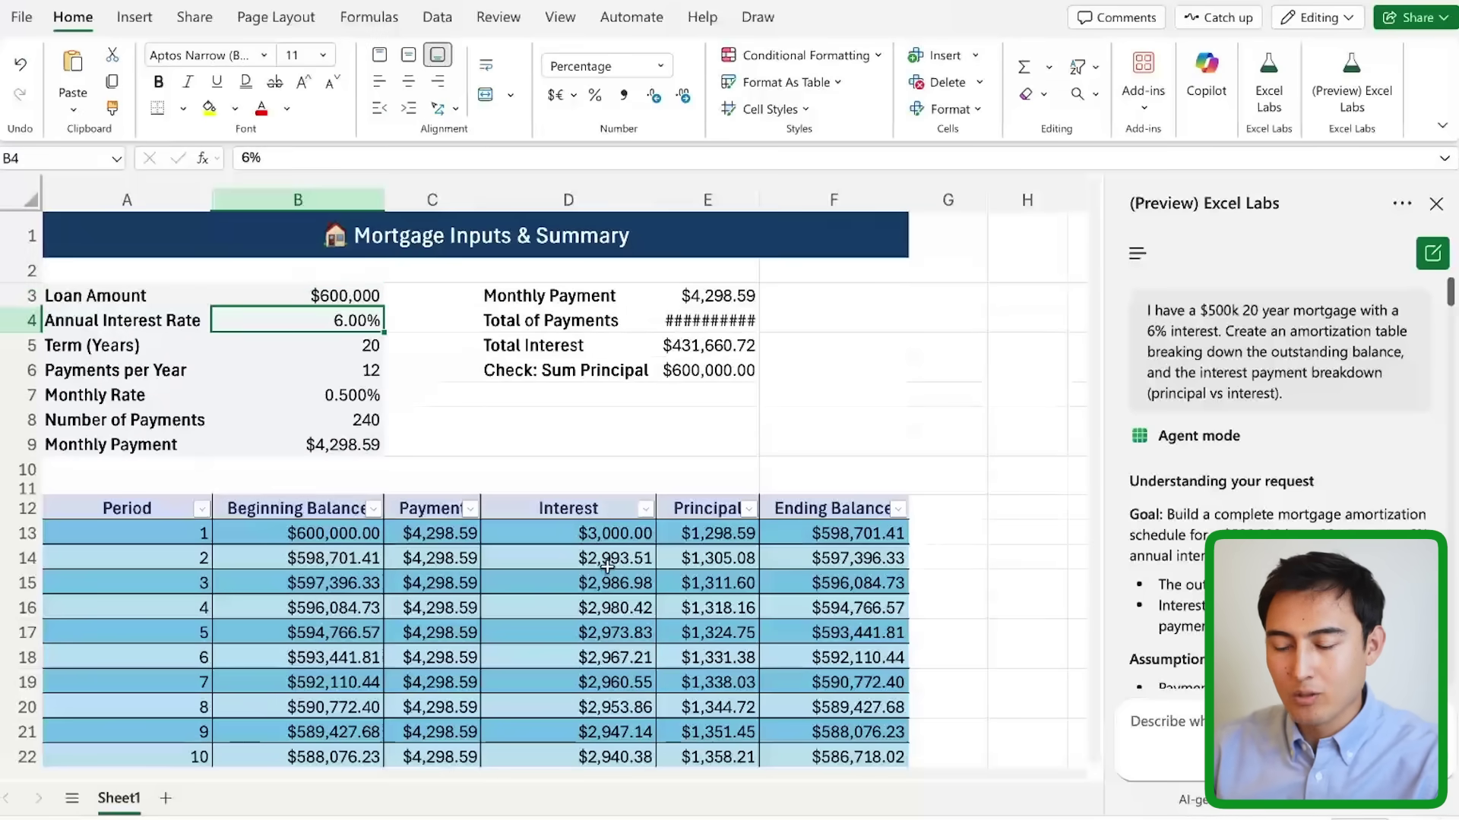
pyautogui.press('Up')
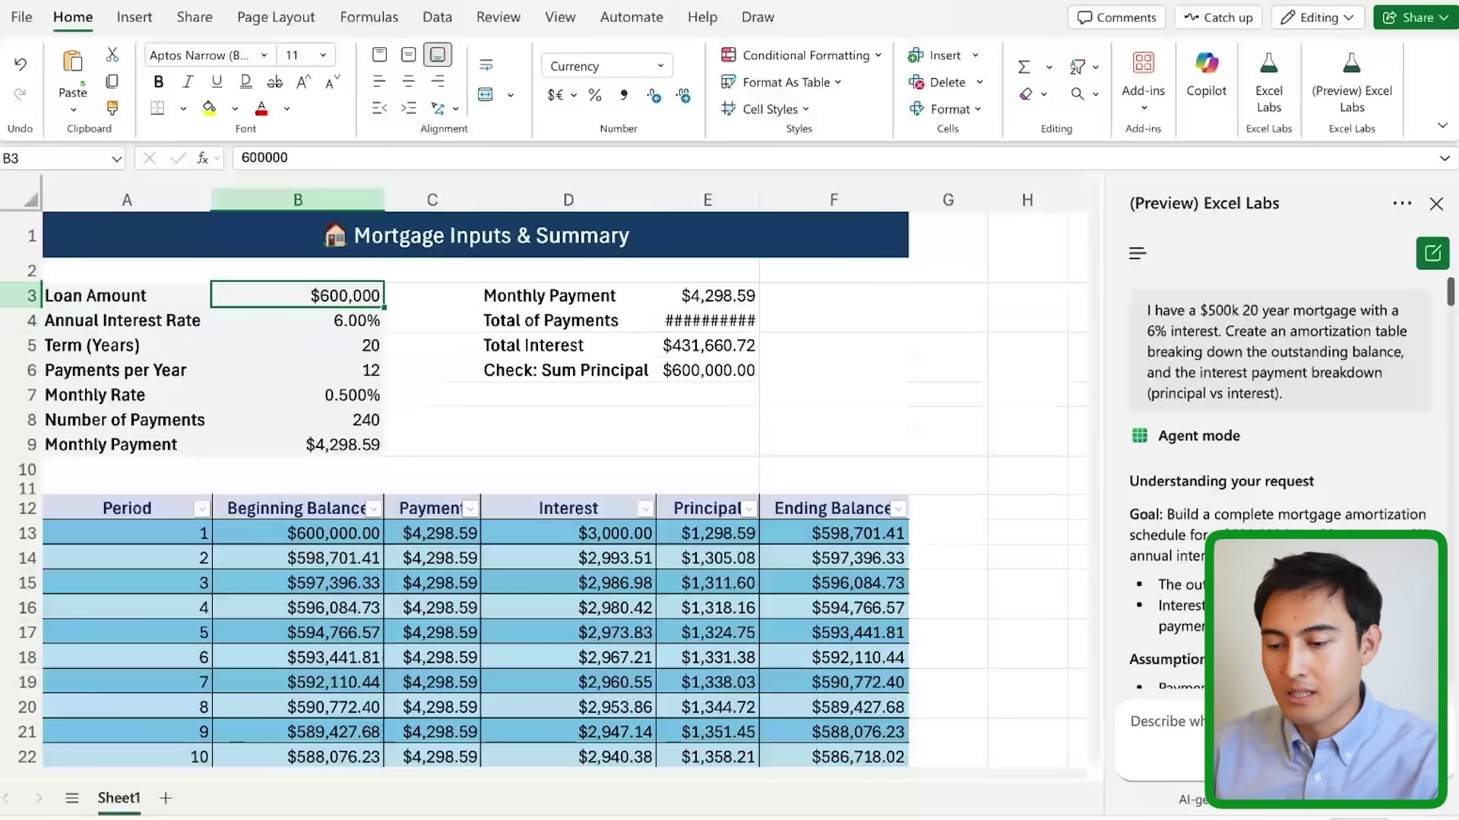
# Step: Start an =ip formula in E8 so IPMT appears among the suggestions
pyautogui.click(706, 414)
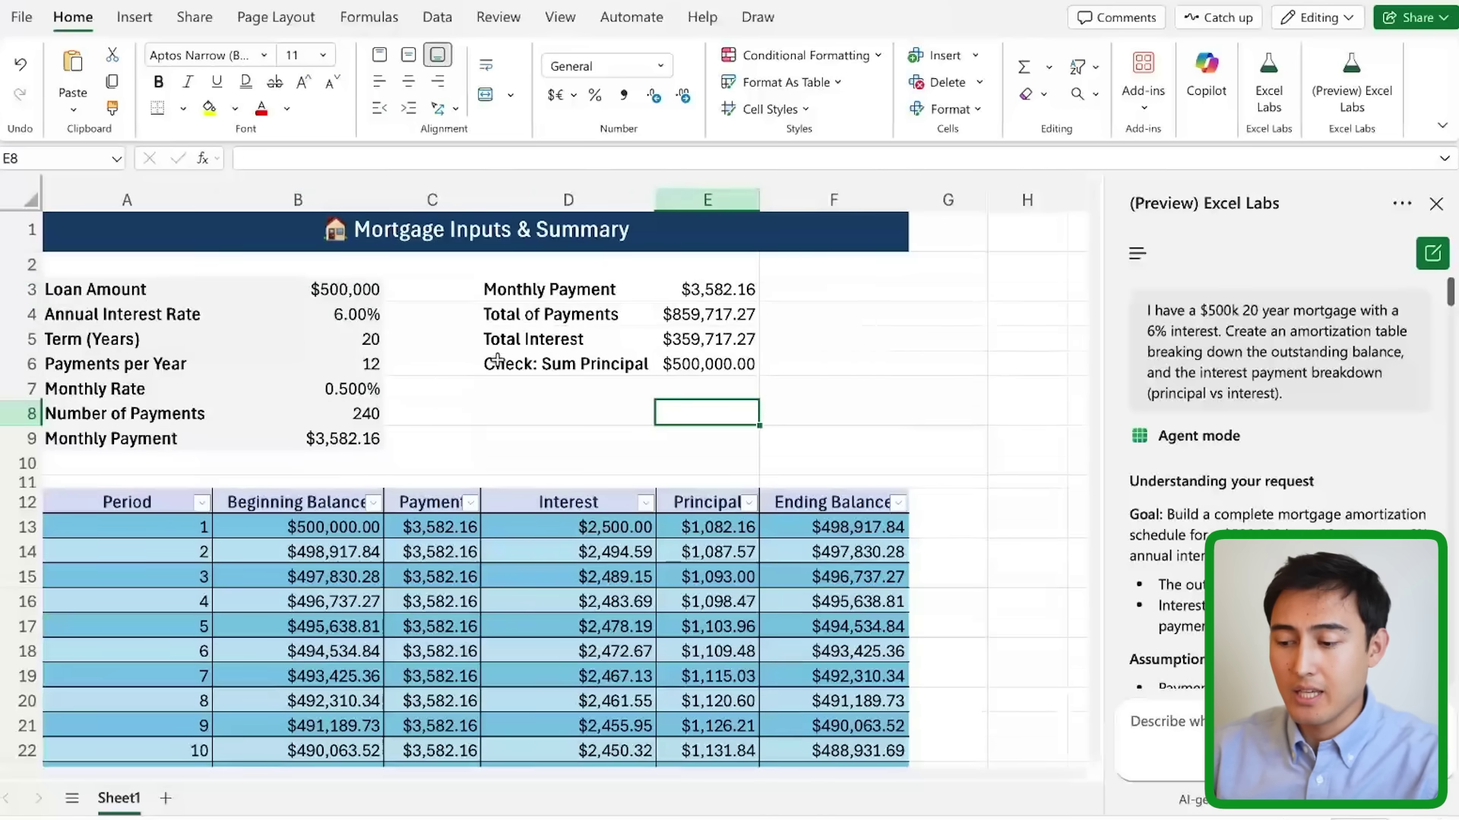
pyautogui.scroll(-2, 589, 473)
pyautogui.scroll(1, 589, 473)
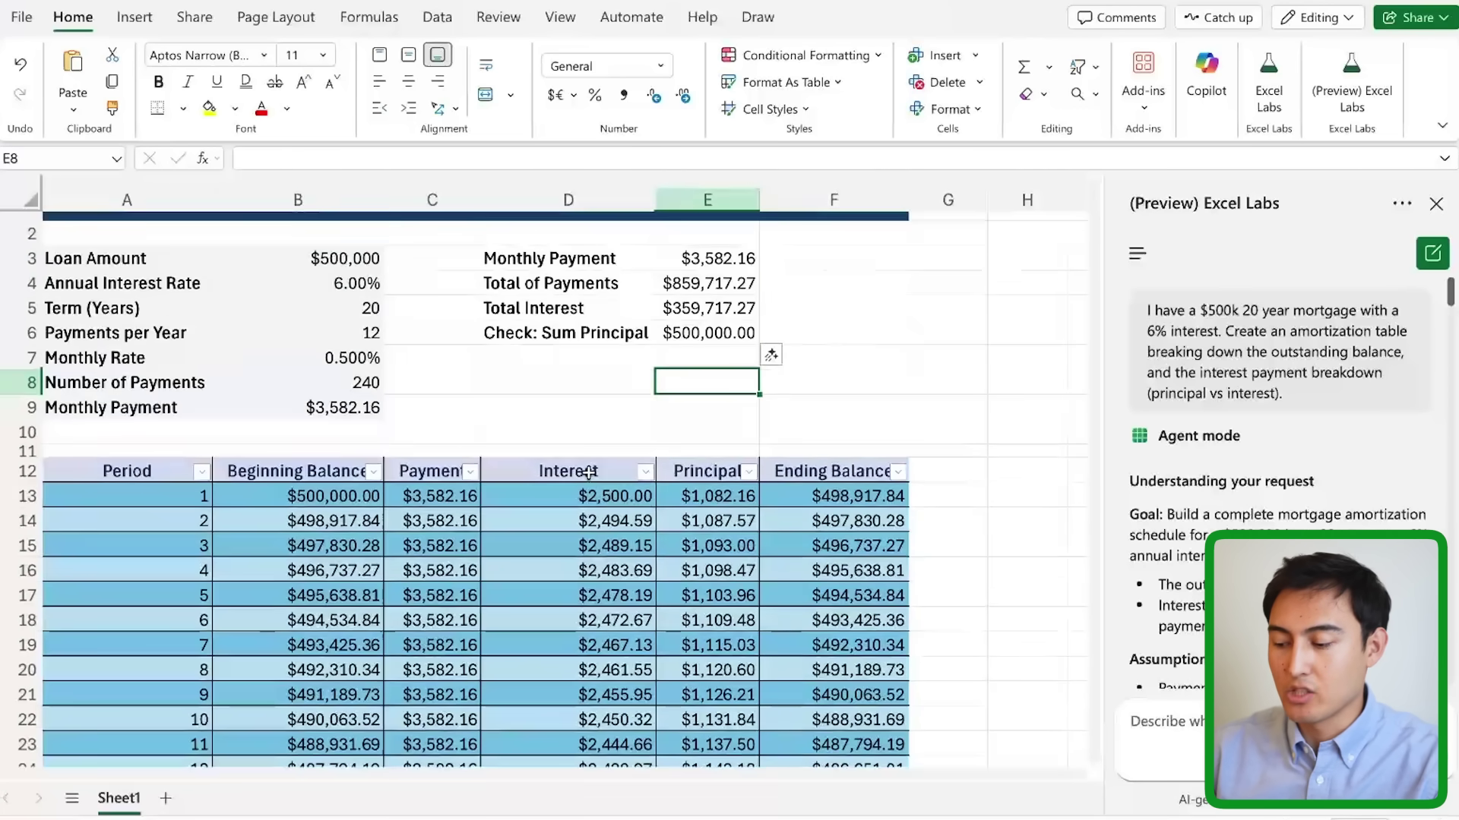
pyautogui.scroll(1, 589, 473)
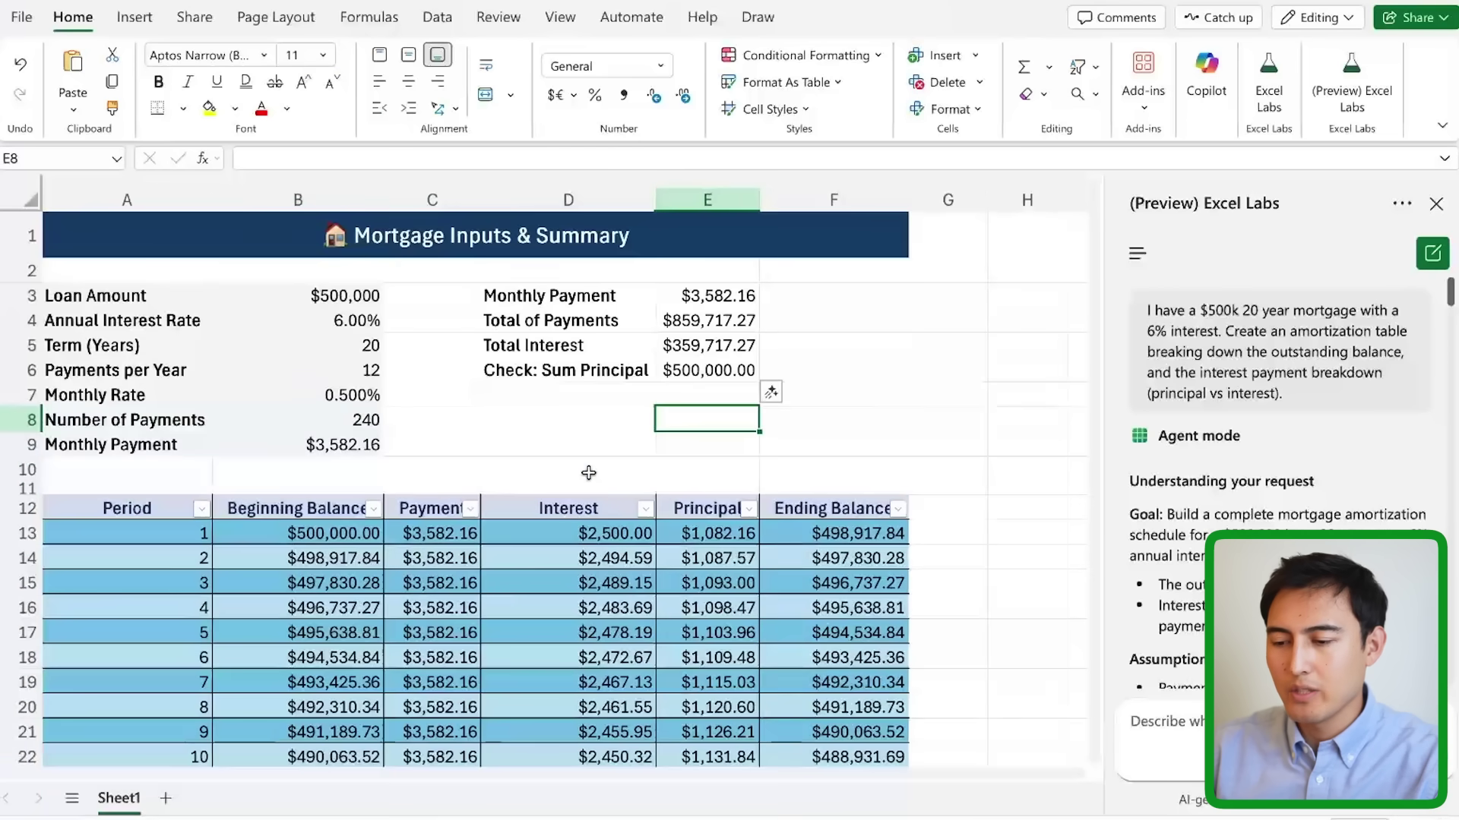
pyautogui.write('ip')
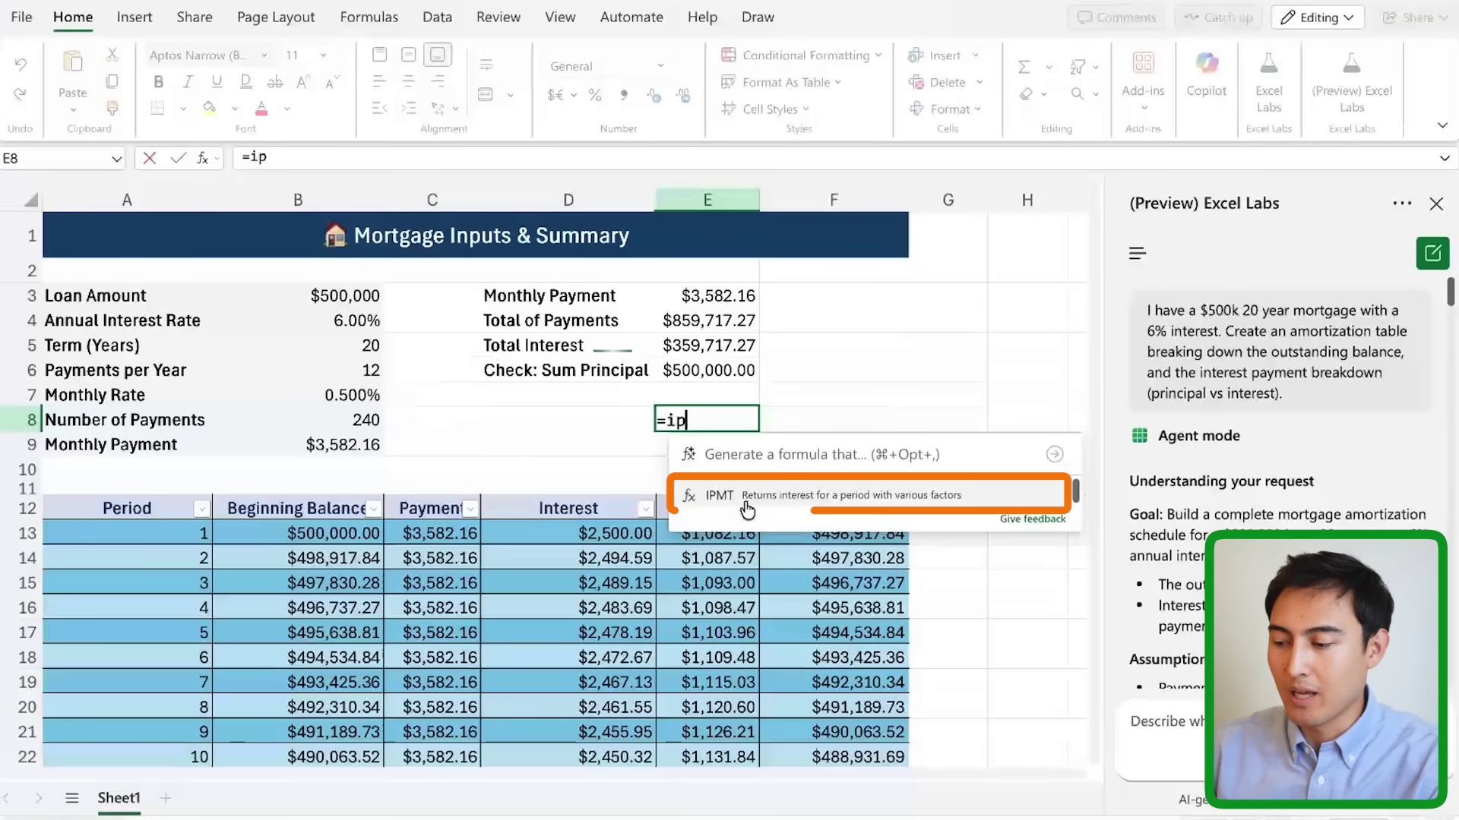
# Step: Cancel the E8 formula and read the agent's summary, including the Monthly Payment bullet
pyautogui.press('Escape')
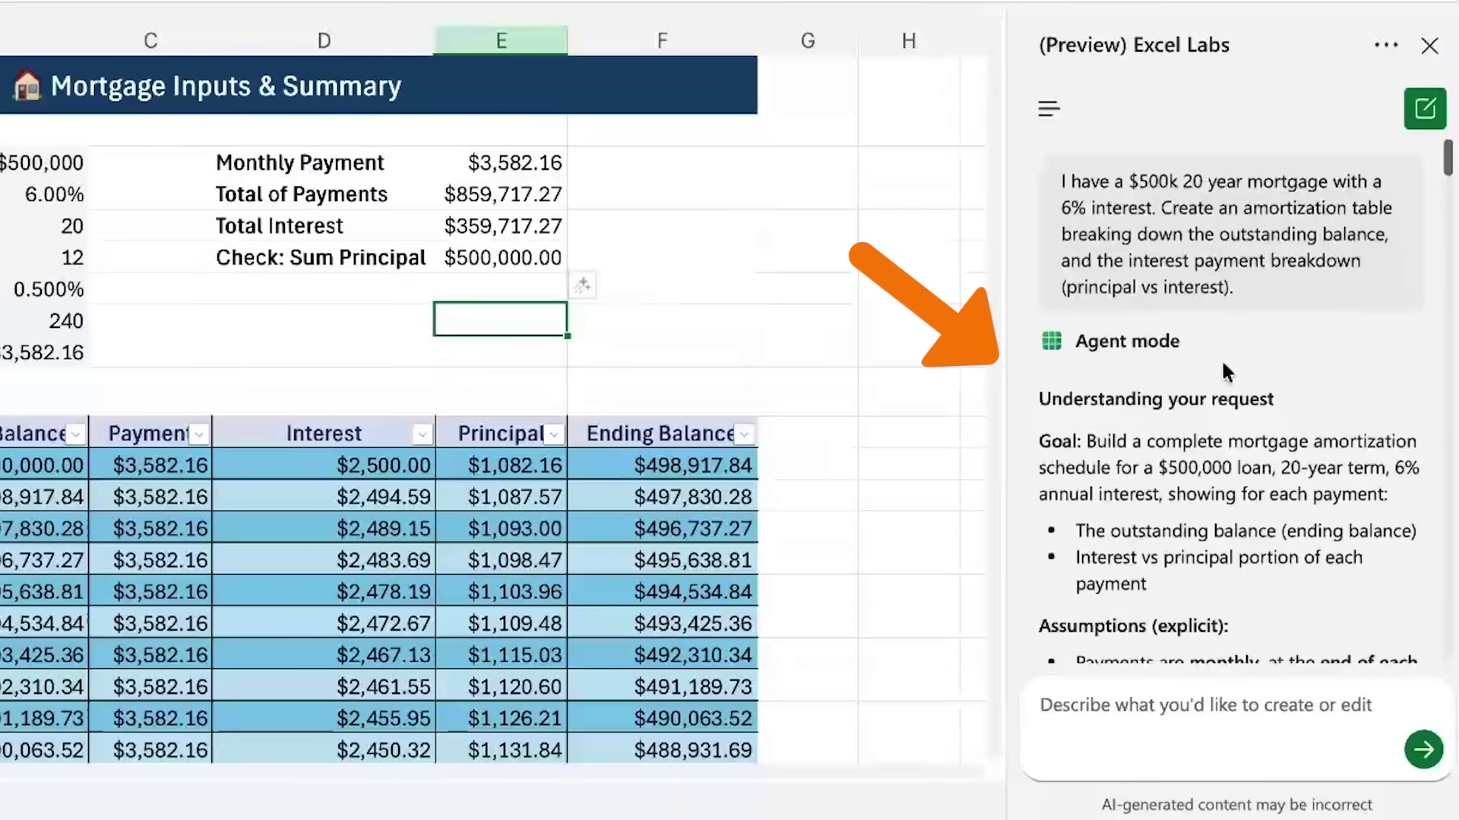
pyautogui.scroll(-5, 1220, 358)
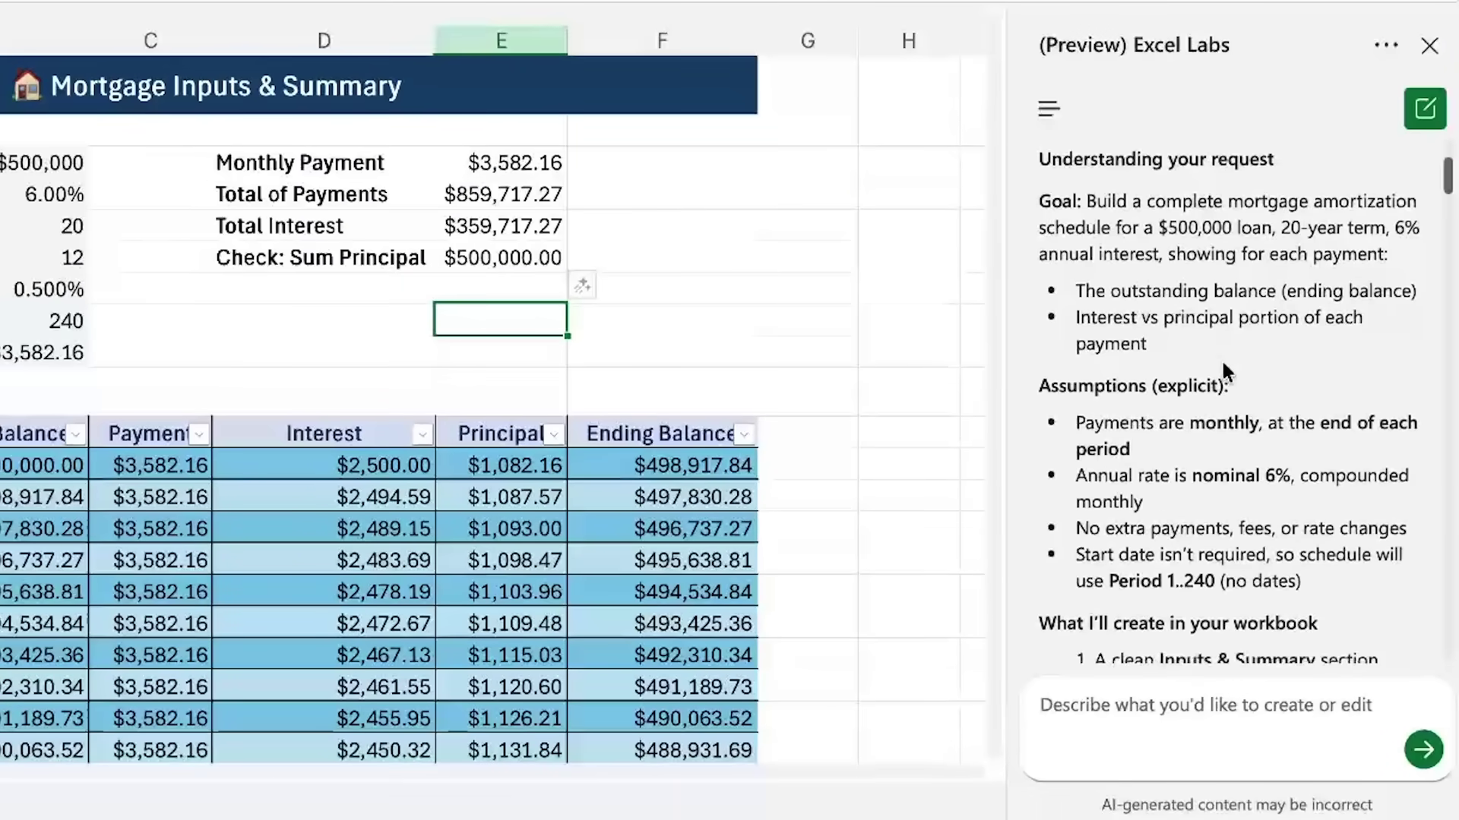
pyautogui.scroll(-1, 1164, 436)
pyautogui.scroll(-10, 1164, 430)
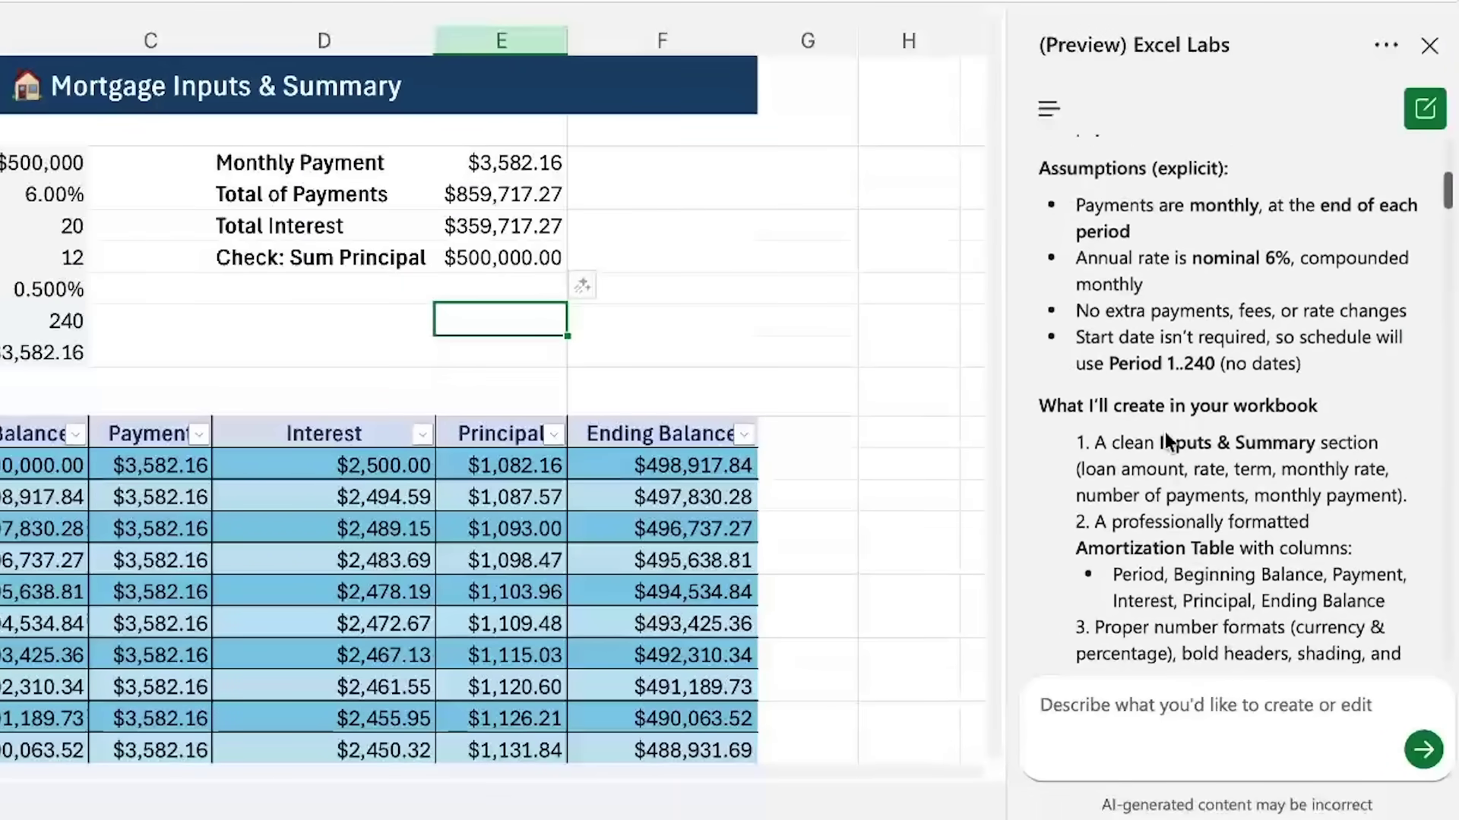
pyautogui.scroll(-9, 1164, 433)
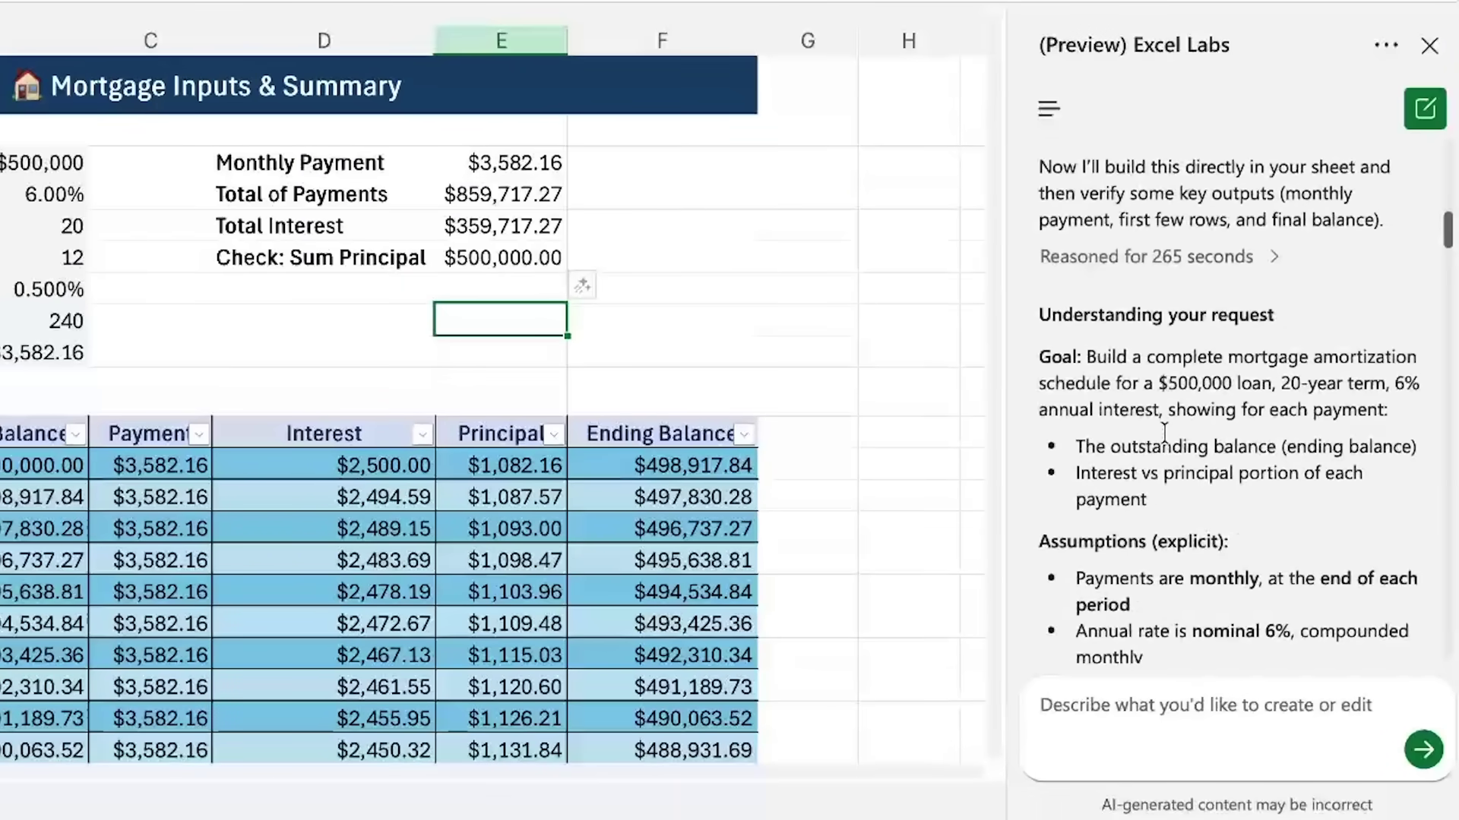
pyautogui.scroll(-20, 1164, 433)
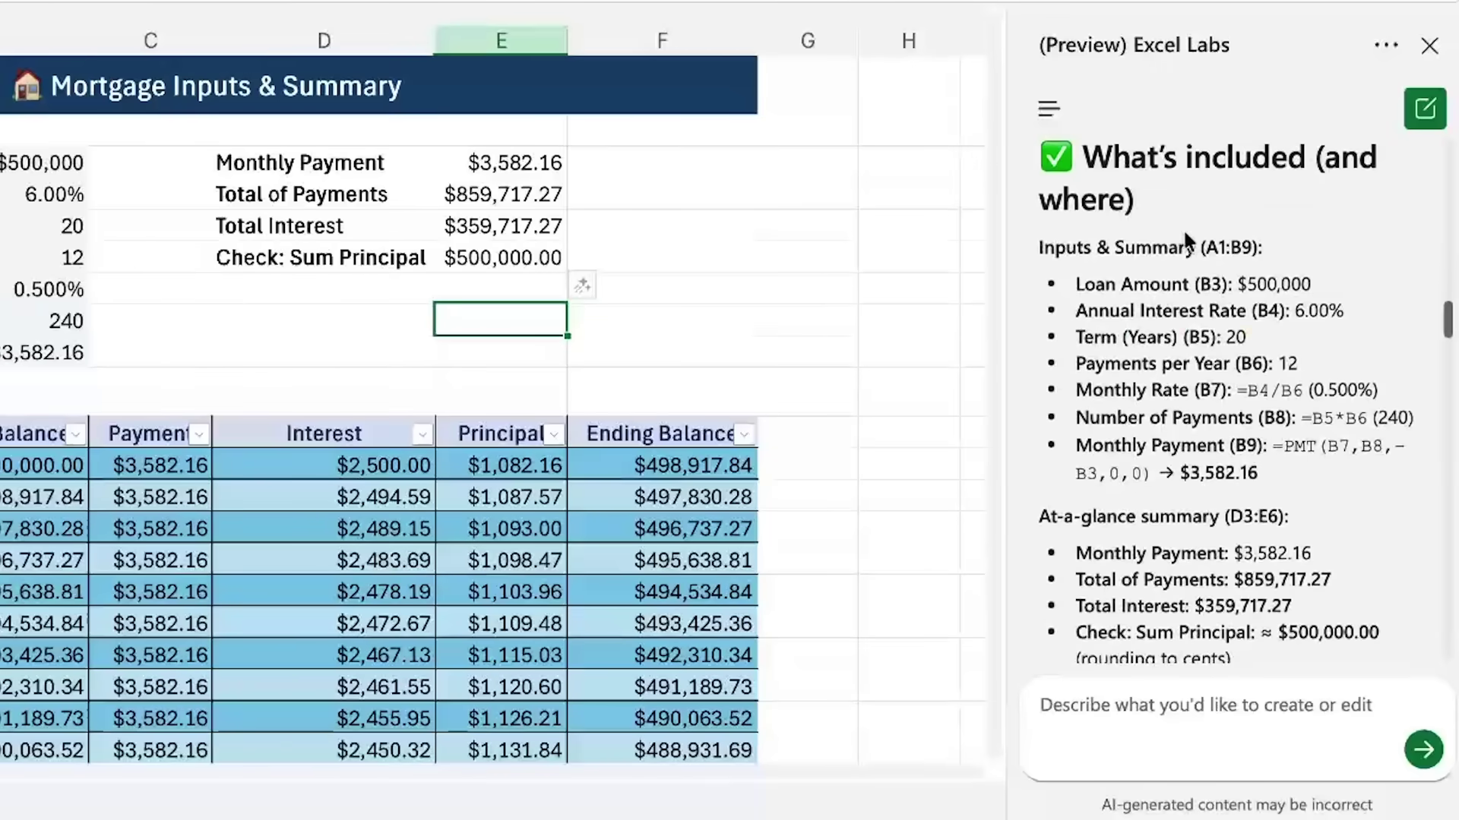
pyautogui.moveTo(1075, 443); pyautogui.dragTo(1322, 465)
pyautogui.click(1299, 451)
pyautogui.scroll(-10, 1243, 465)
pyautogui.scroll(-3, 1243, 465)
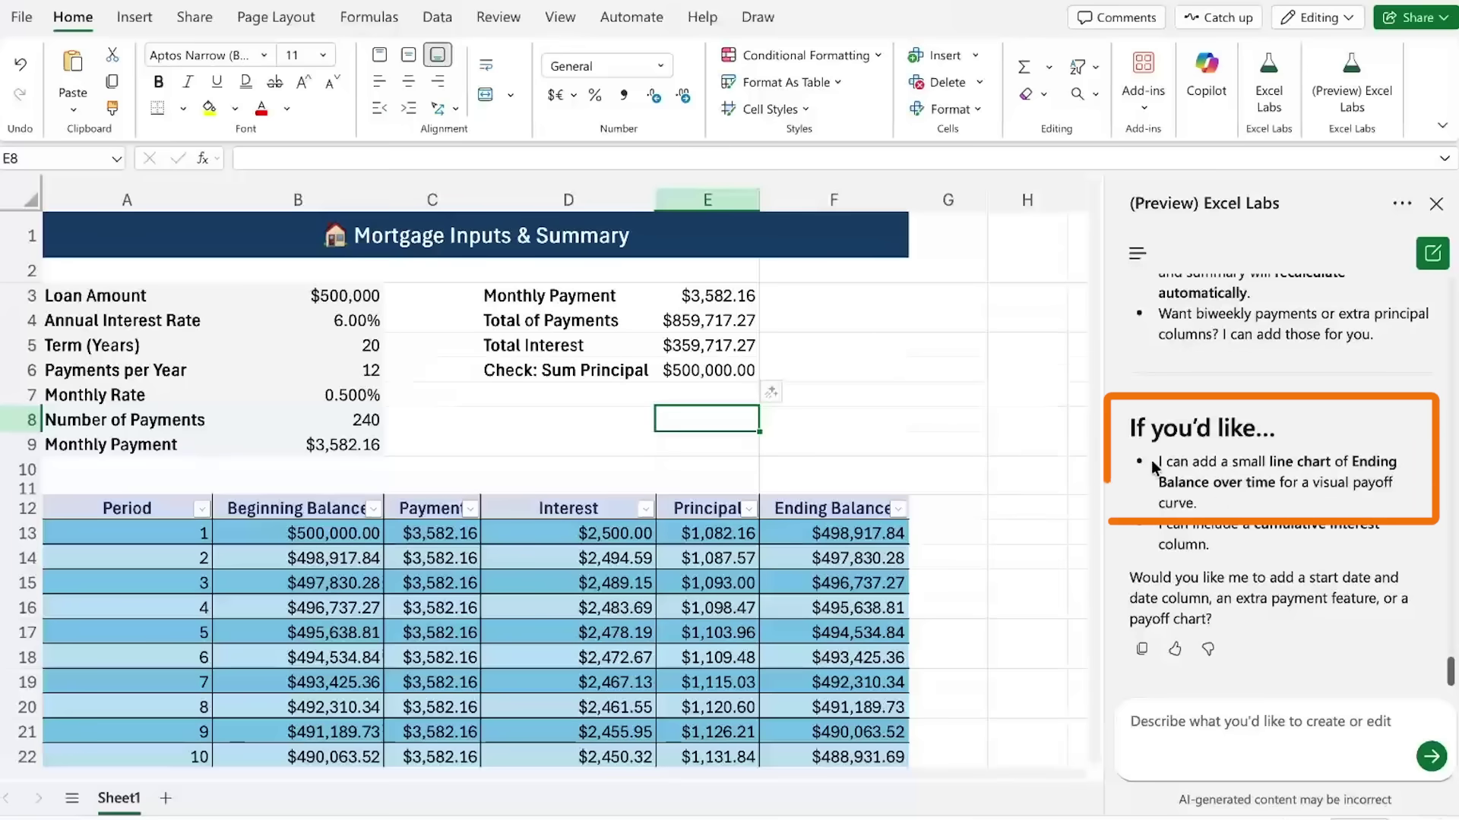
# Step: Submit the agent's Ending Balance over time line chart suggestion as a new request
pyautogui.tripleClick(1305, 462)
pyautogui.hotkey('ctrl', 'c')
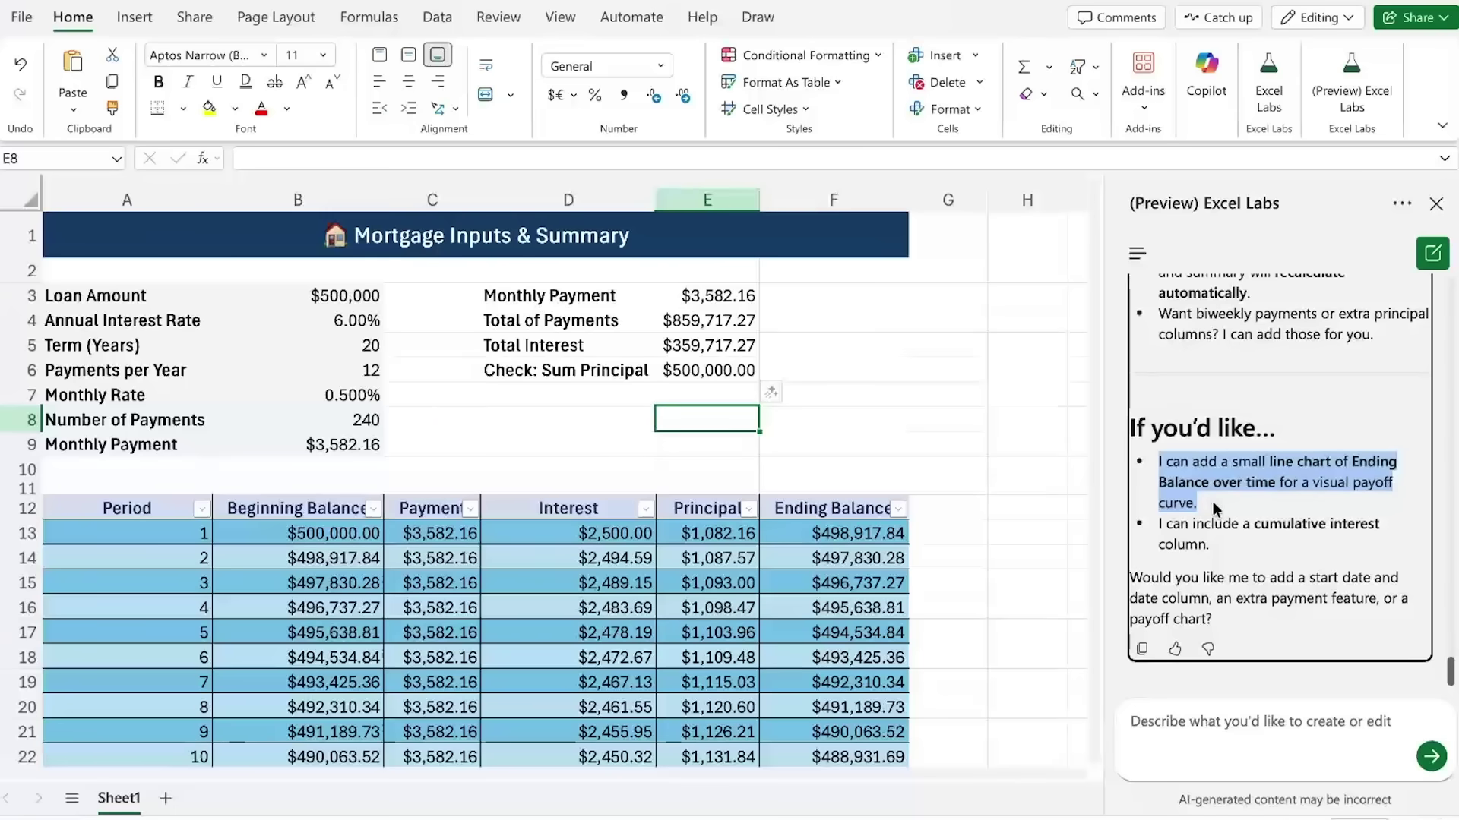
pyautogui.click(1226, 718)
pyautogui.hotkey('ctrl', 'v')
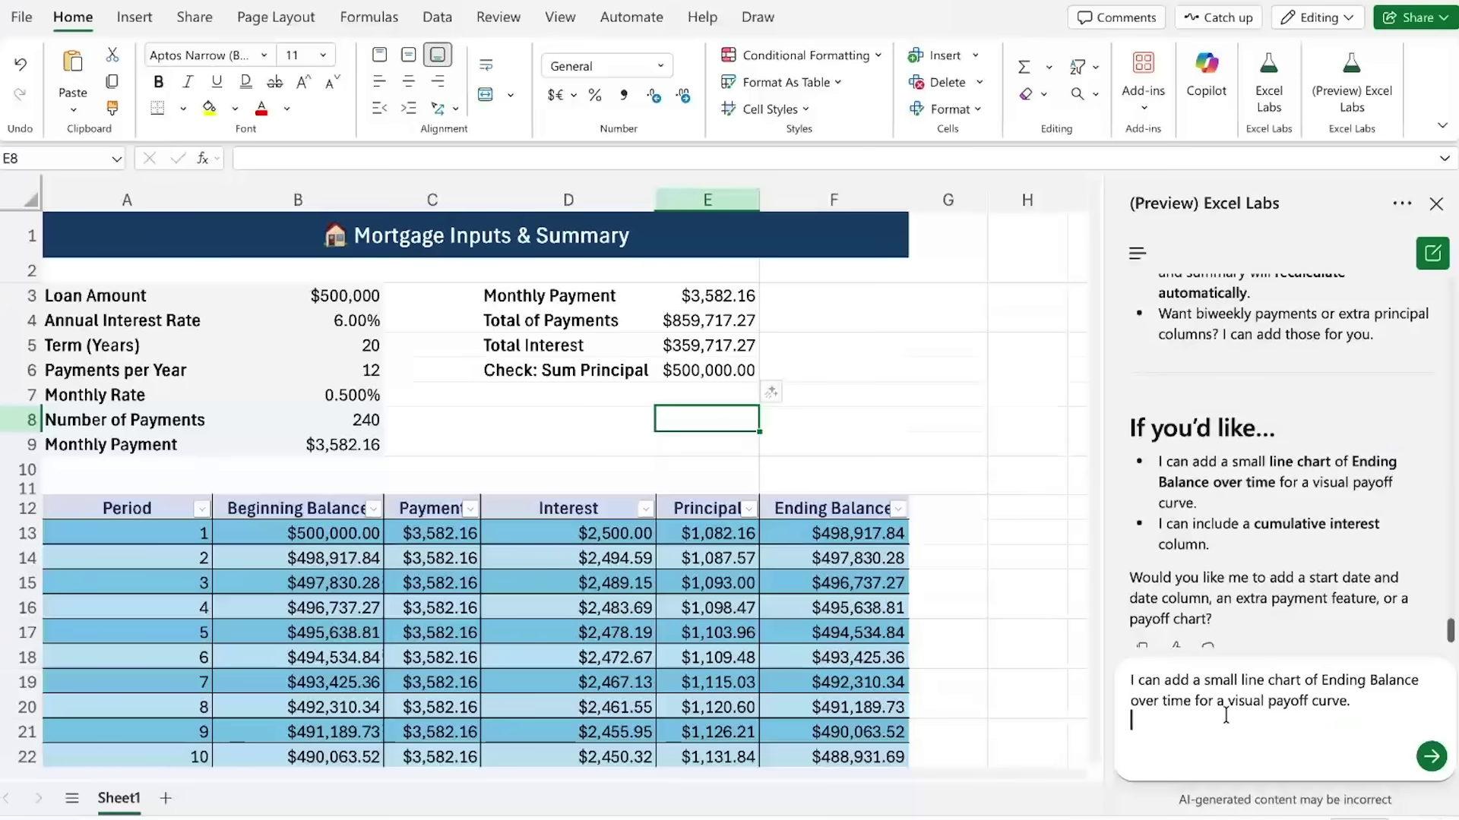
pyautogui.press('BackSpace')
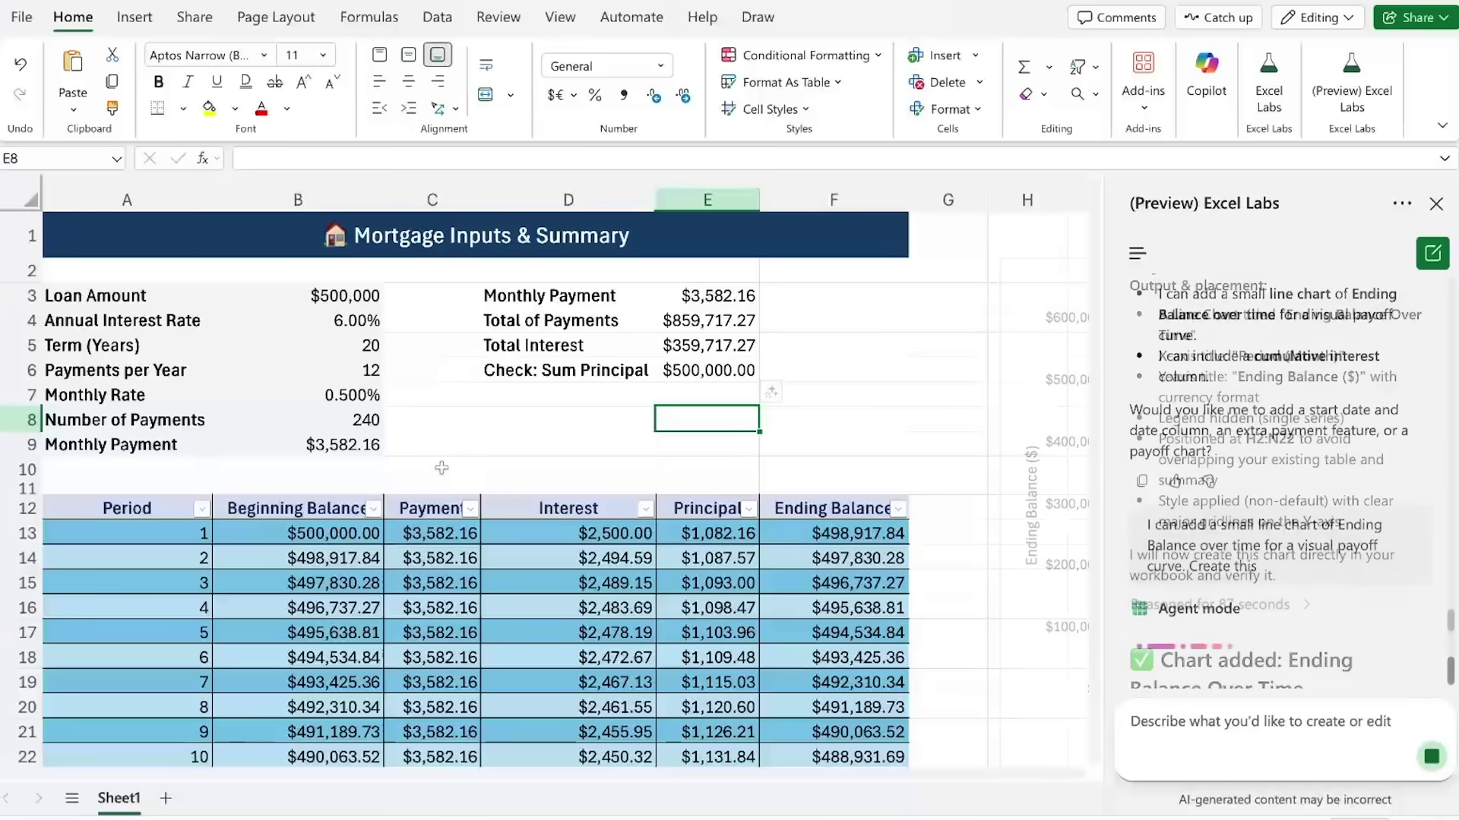
# Step: Inspect the Ending Balance chart's helper data in P13 and P14, then select the chart
pyautogui.hscroll(10, 738, 413)
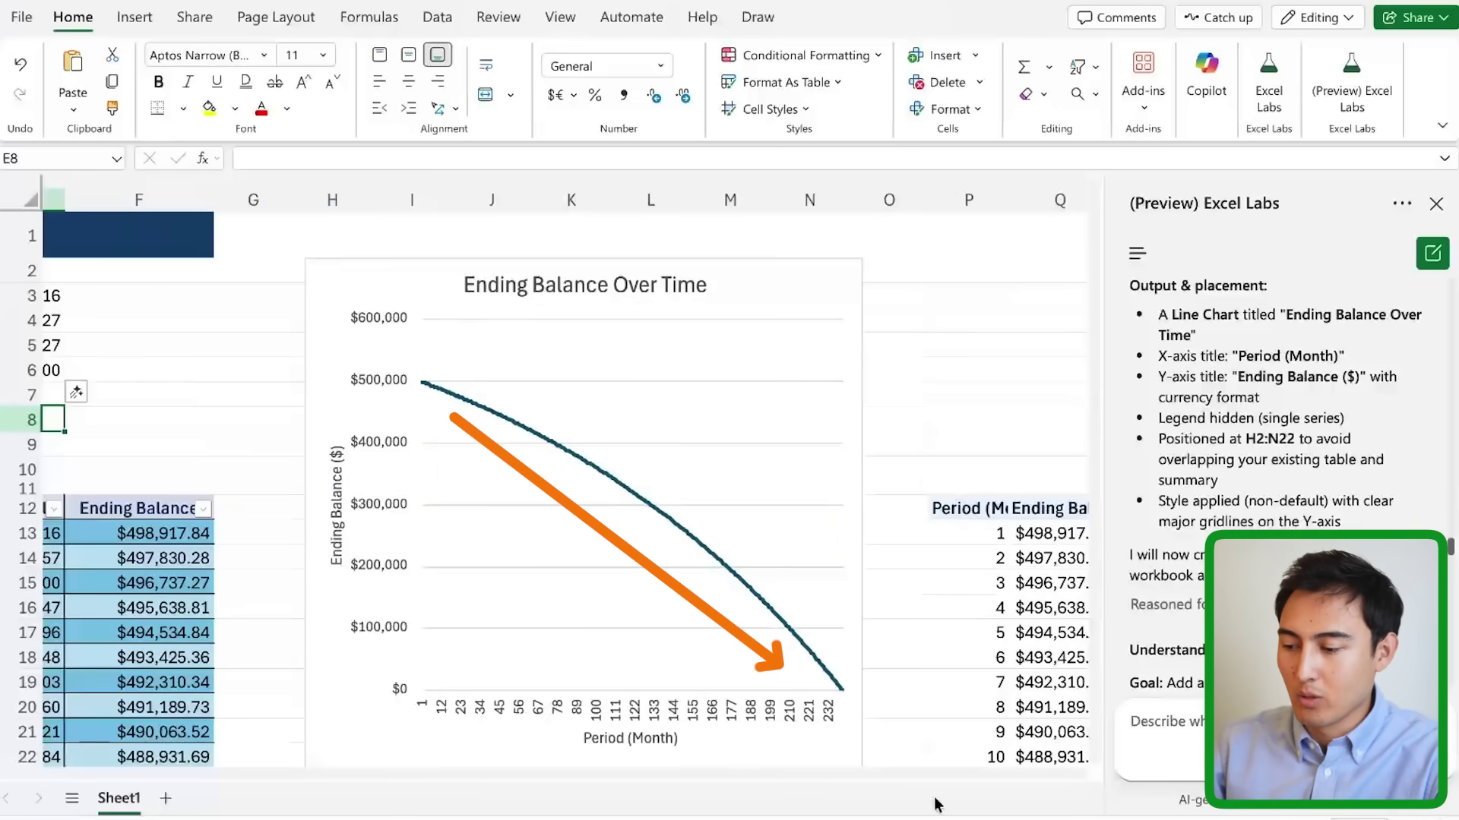
pyautogui.hscroll(2, 892, 527)
pyautogui.click(853, 552)
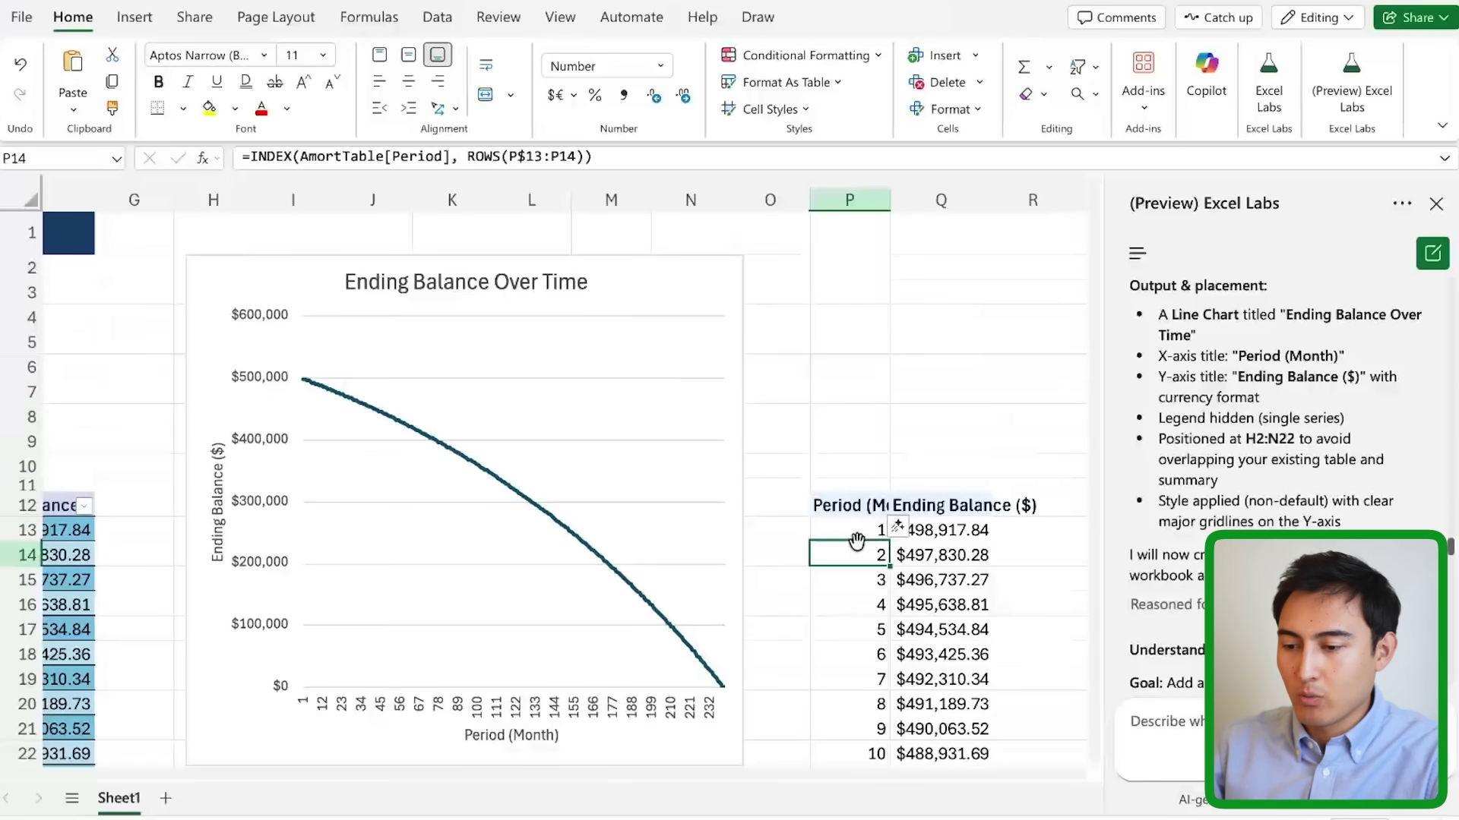
pyautogui.click(856, 533)
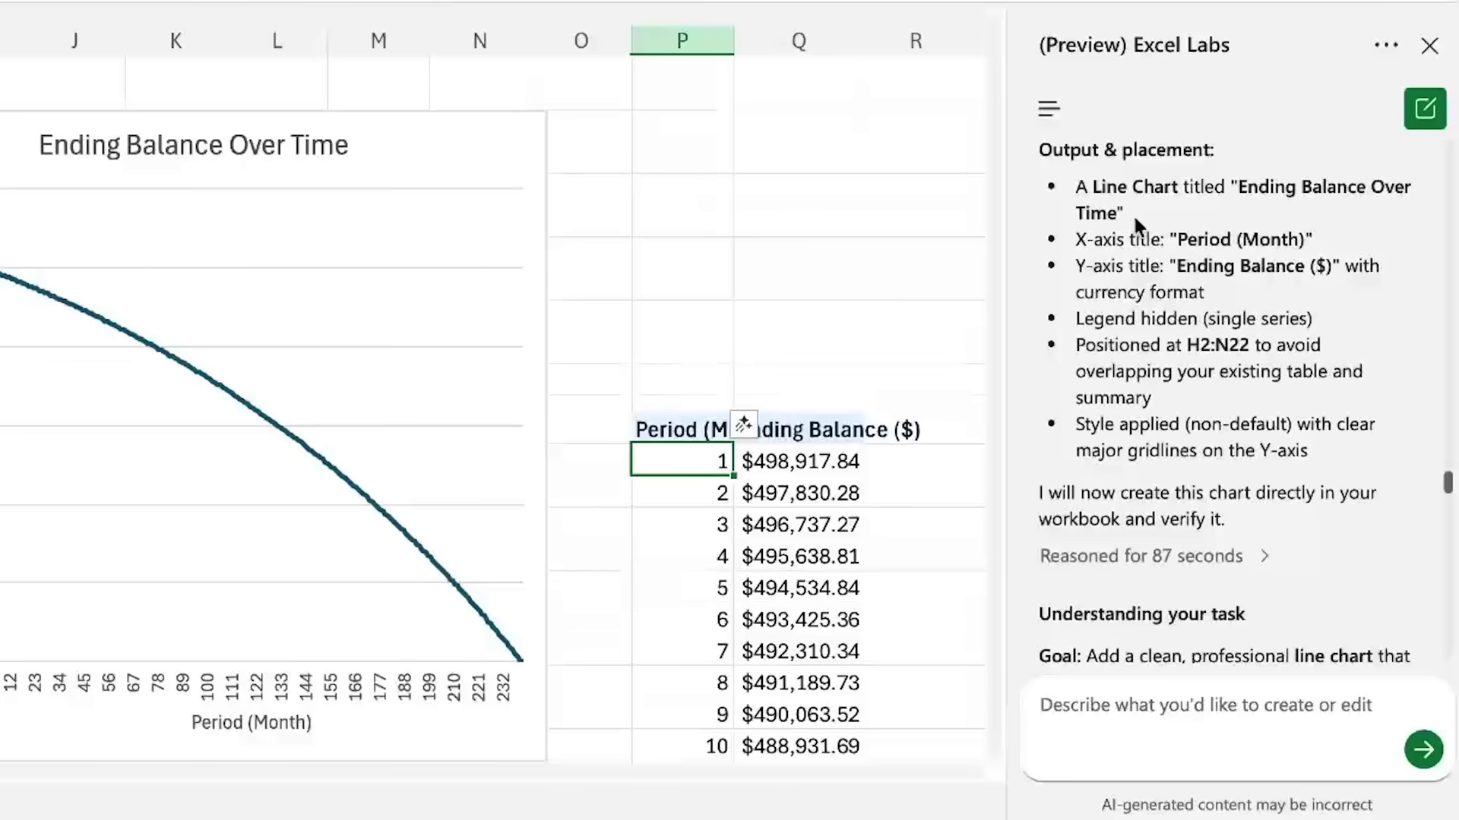
pyautogui.scroll(2, 1138, 224)
pyautogui.hscroll(-3, 91, 391)
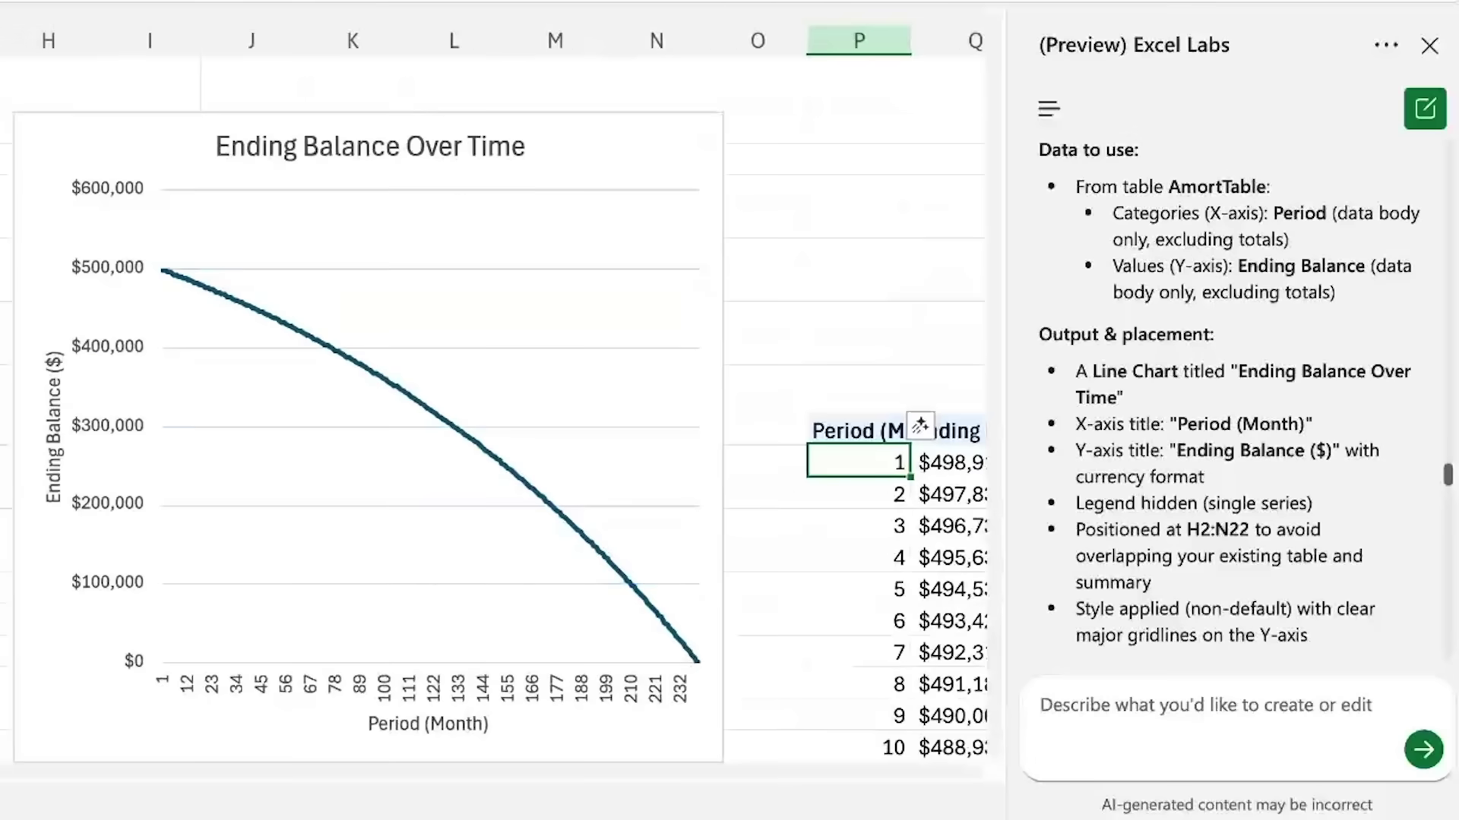
pyautogui.click(45, 130)
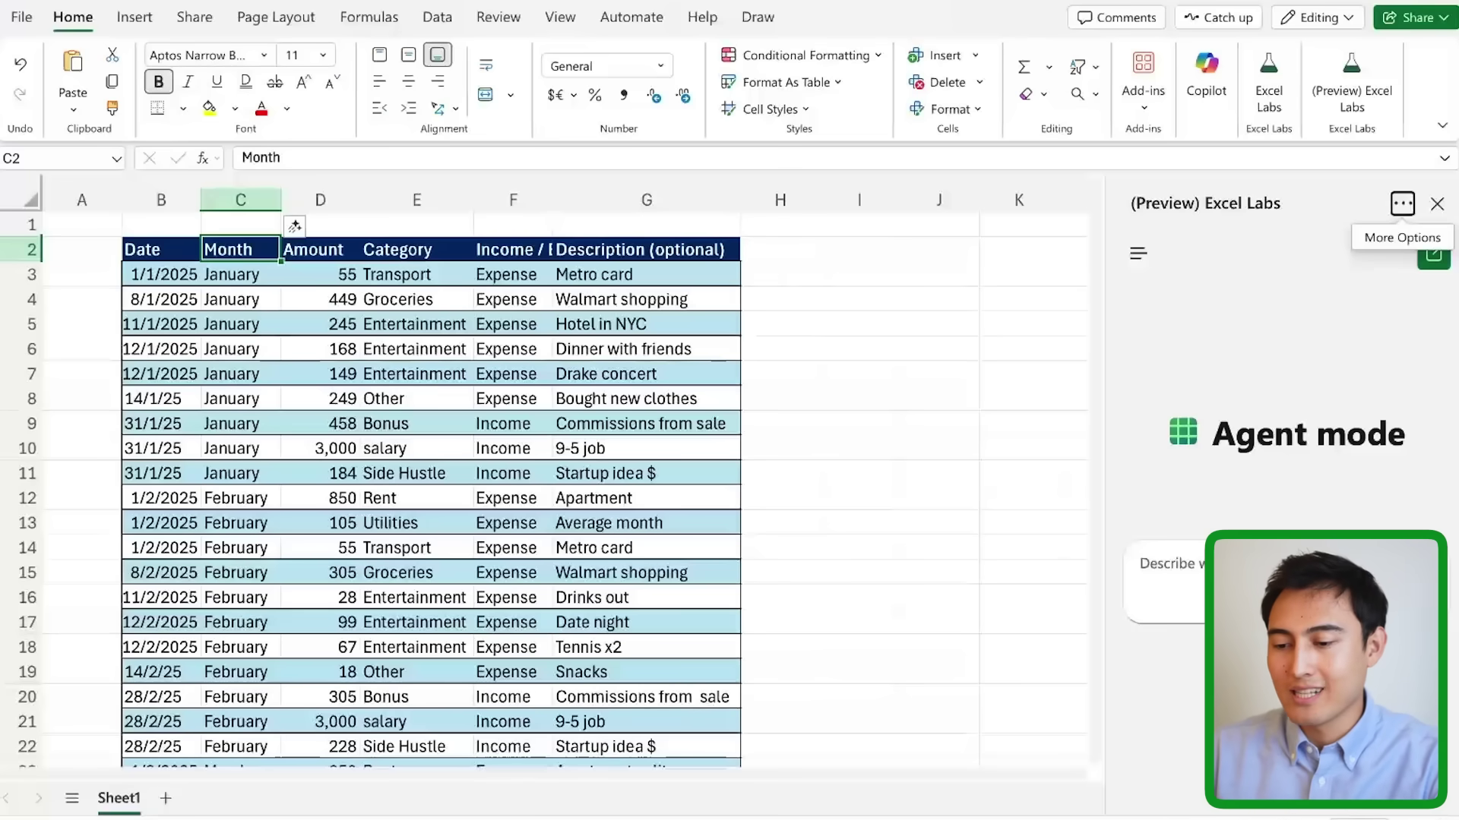
pyautogui.click(158, 257)
pyautogui.click(196, 279)
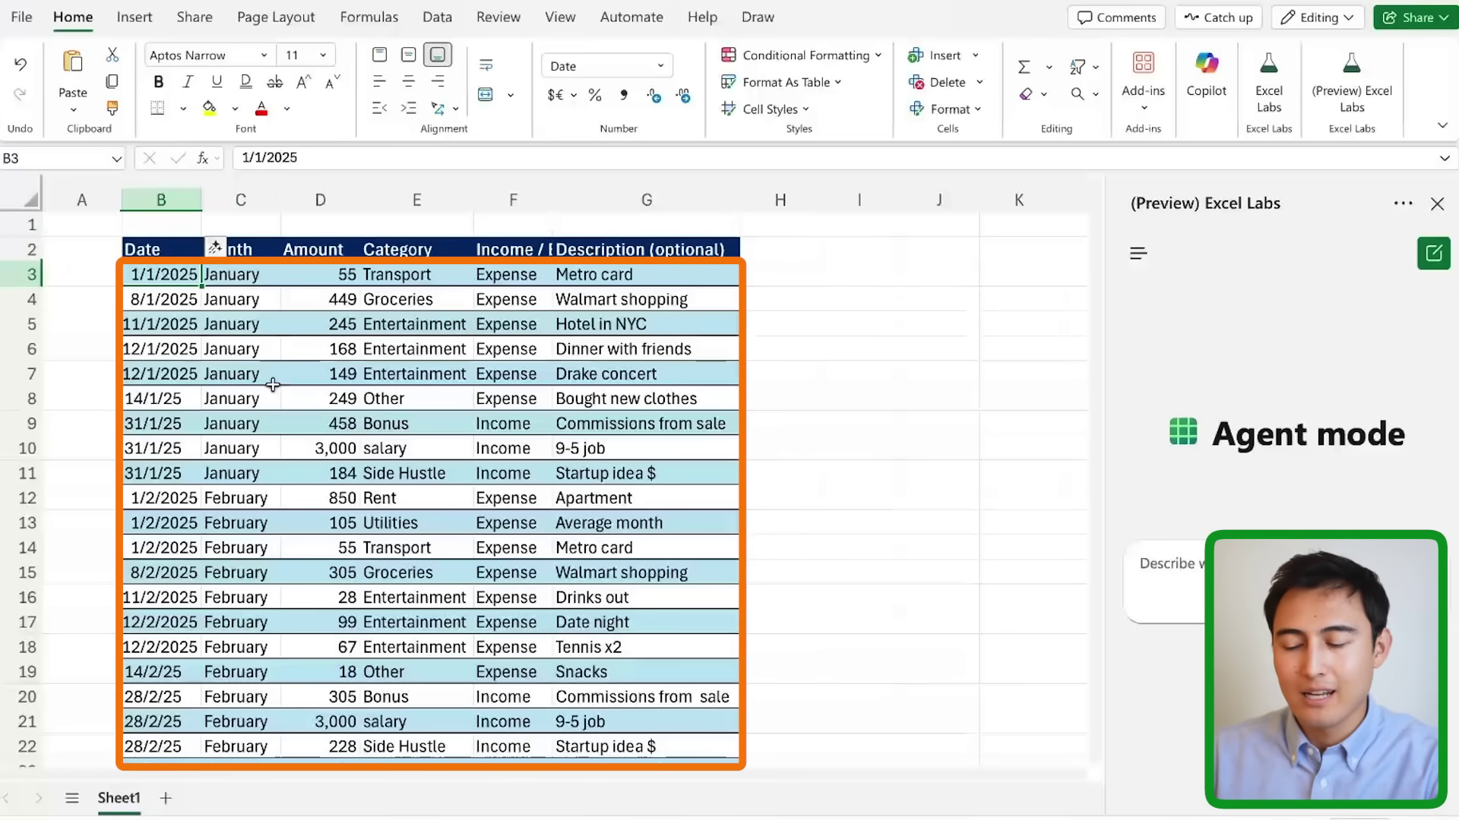
pyautogui.hotkey('ctrl', 'shift', 'Right')
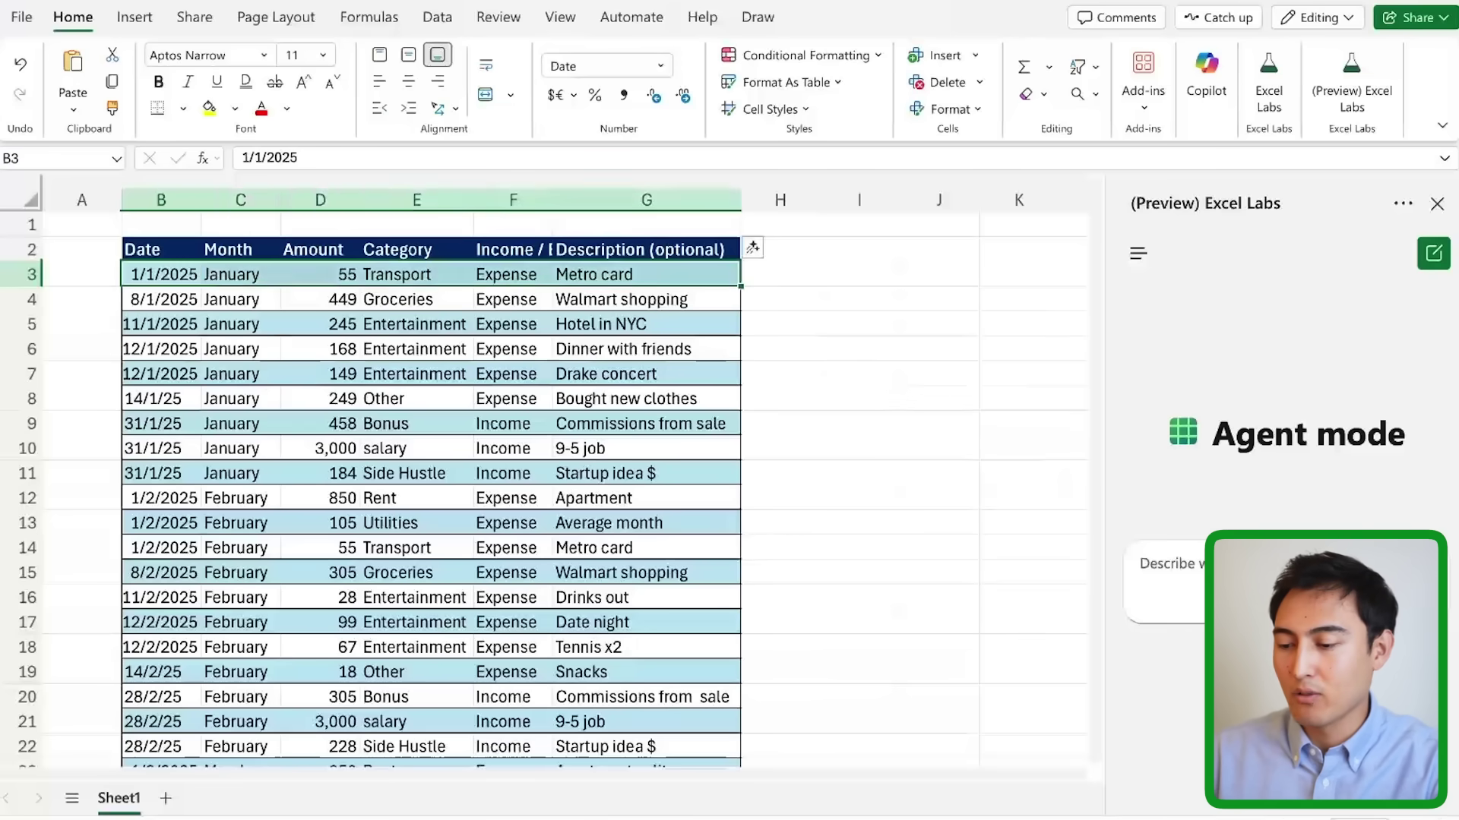
pyautogui.press('Down')
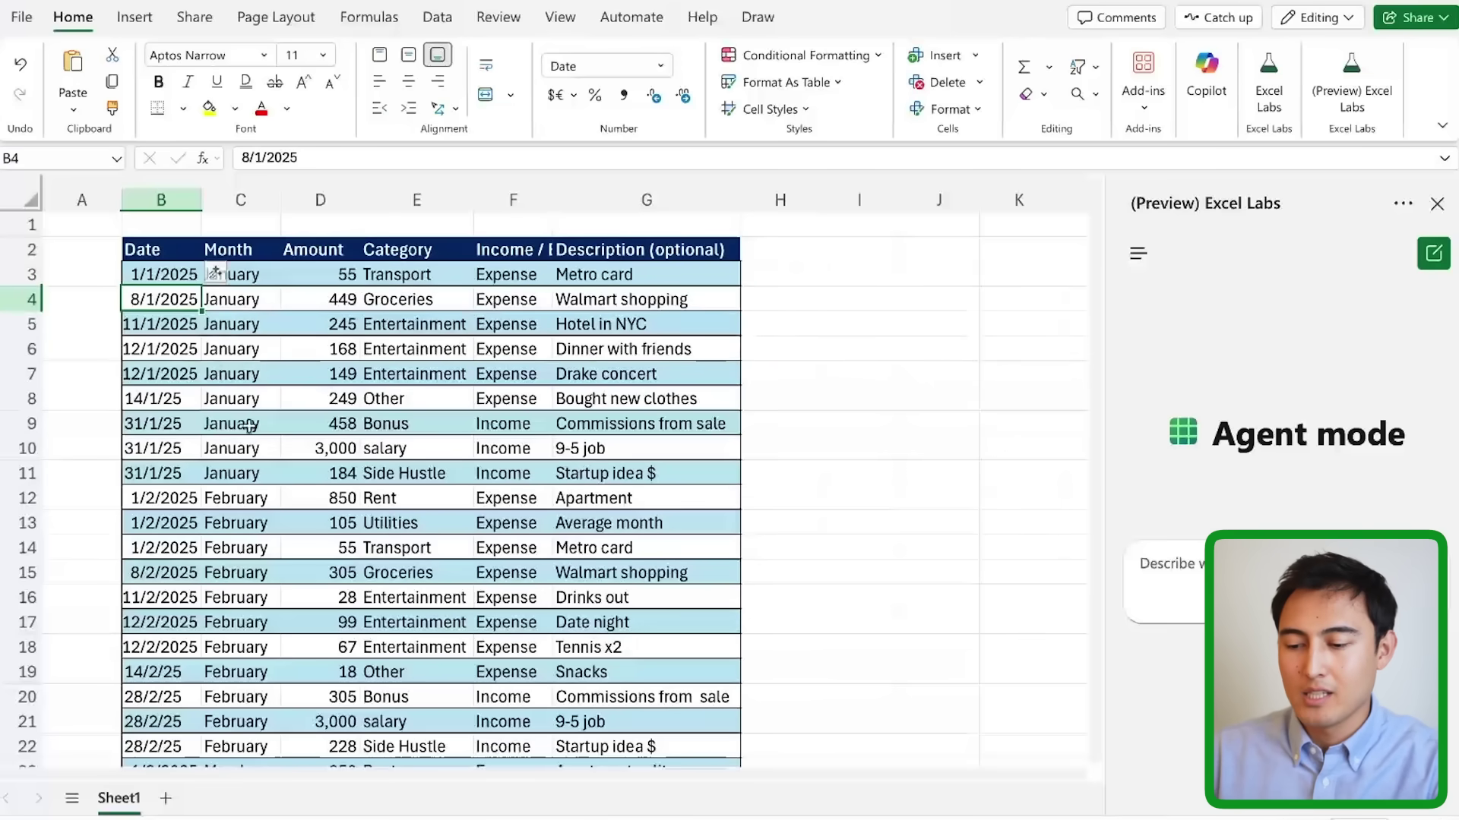
pyautogui.click(283, 275)
pyautogui.click(423, 282)
pyautogui.click(517, 283)
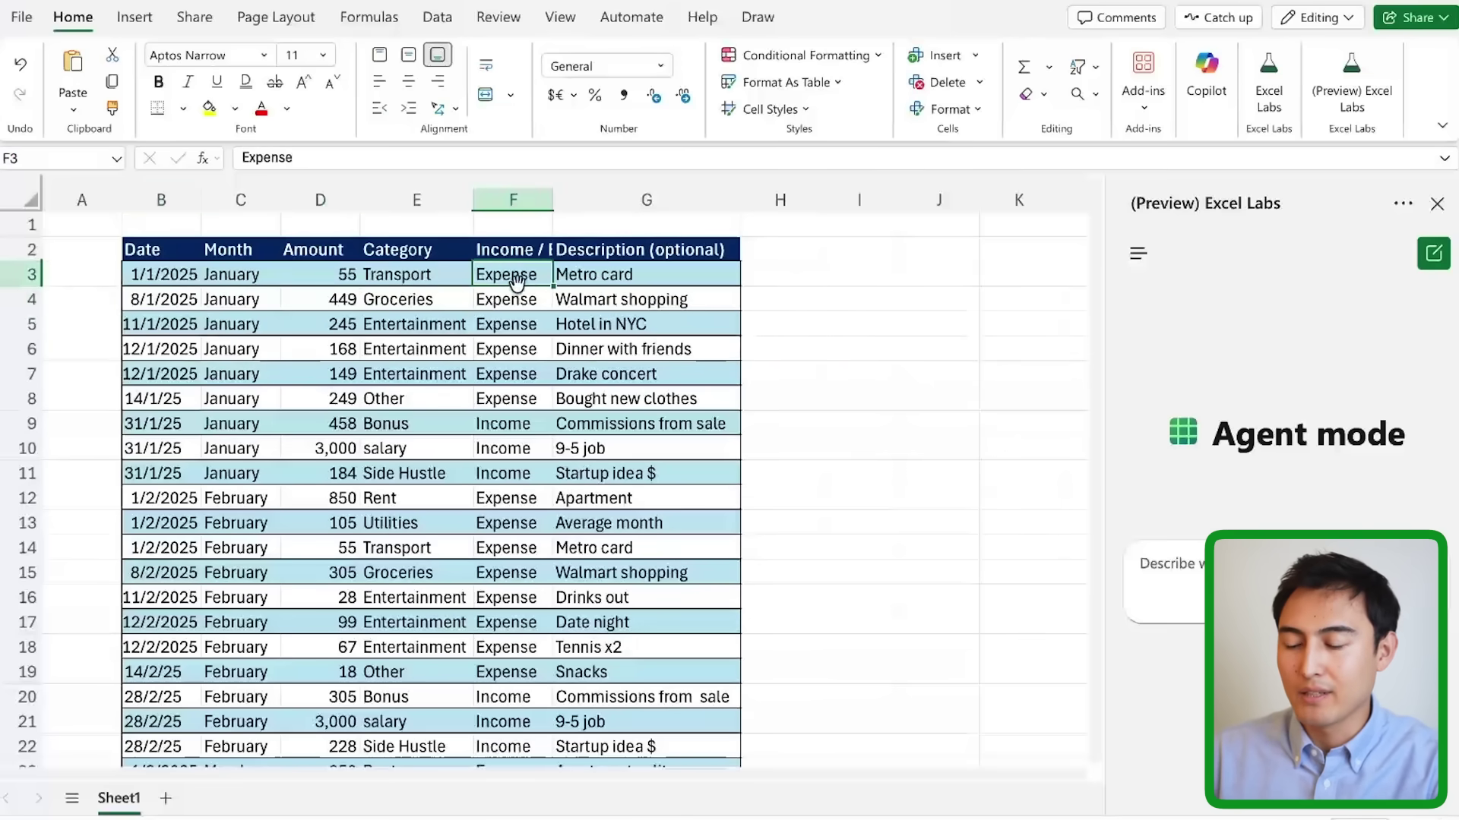
pyautogui.press('Down')
pyautogui.press('Down')
pyautogui.click(441, 424)
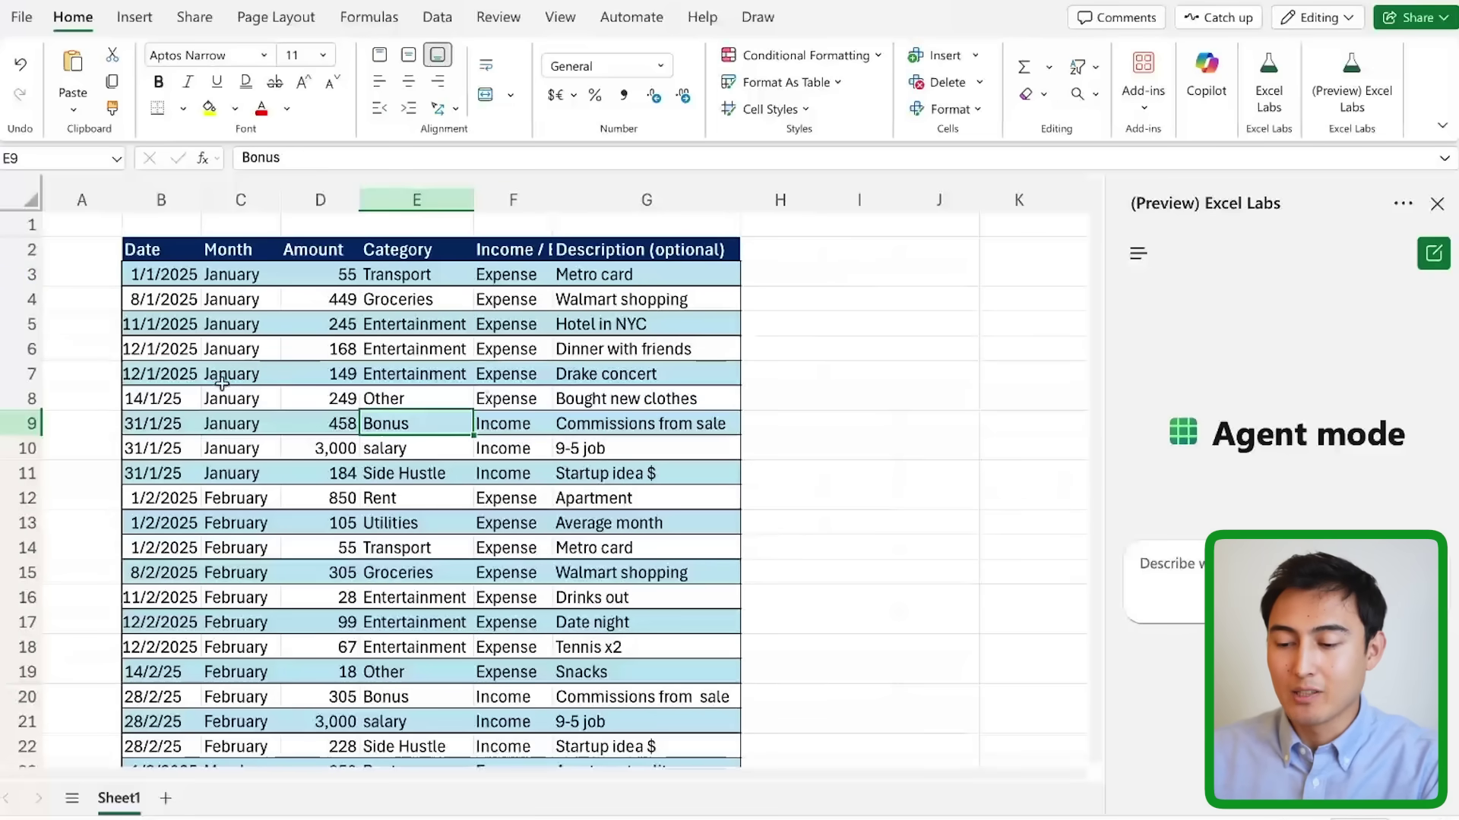
pyautogui.click(228, 272)
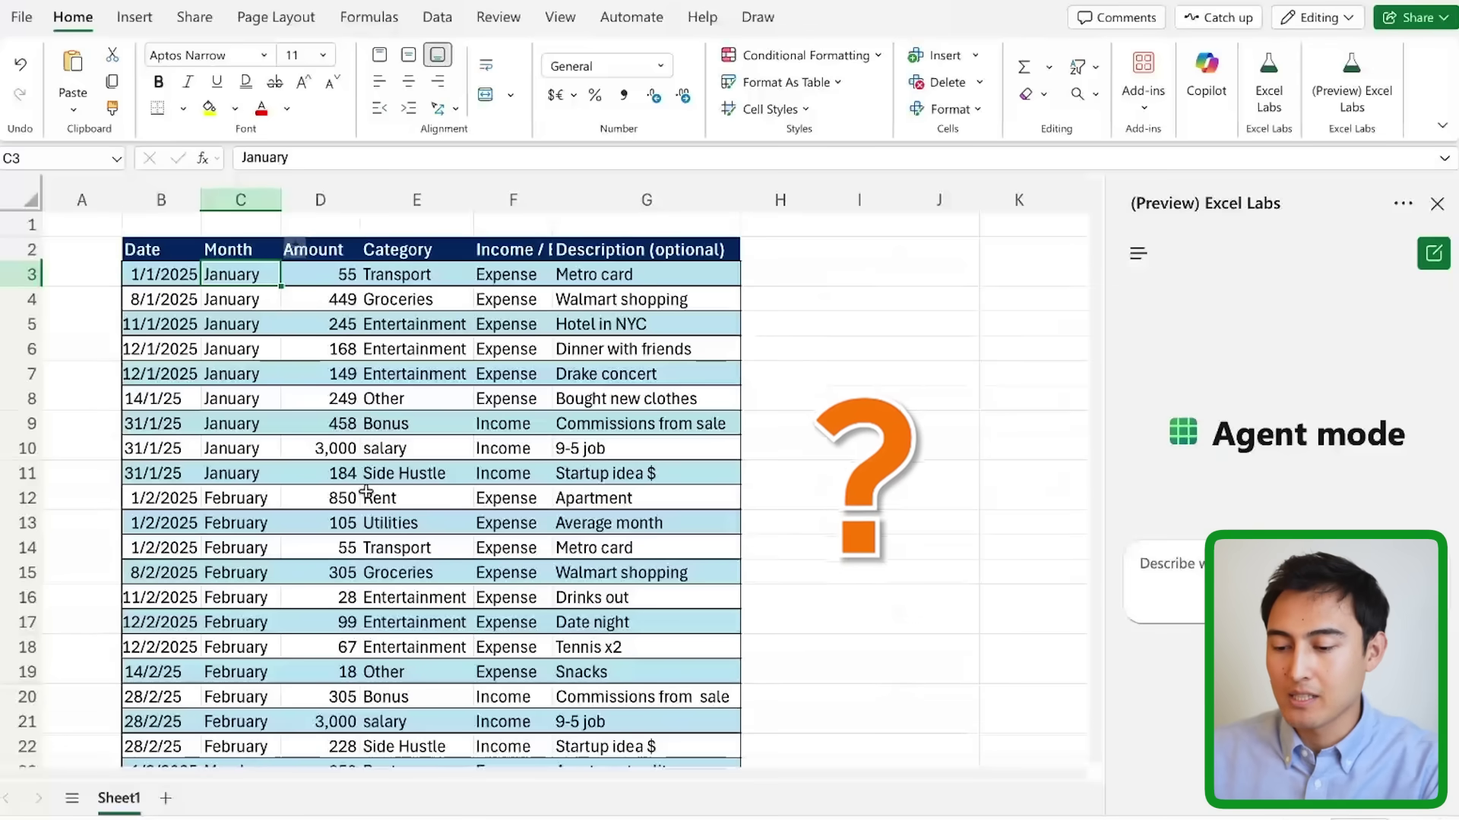
pyautogui.scroll(-7, 365, 492)
pyautogui.scroll(7, 365, 492)
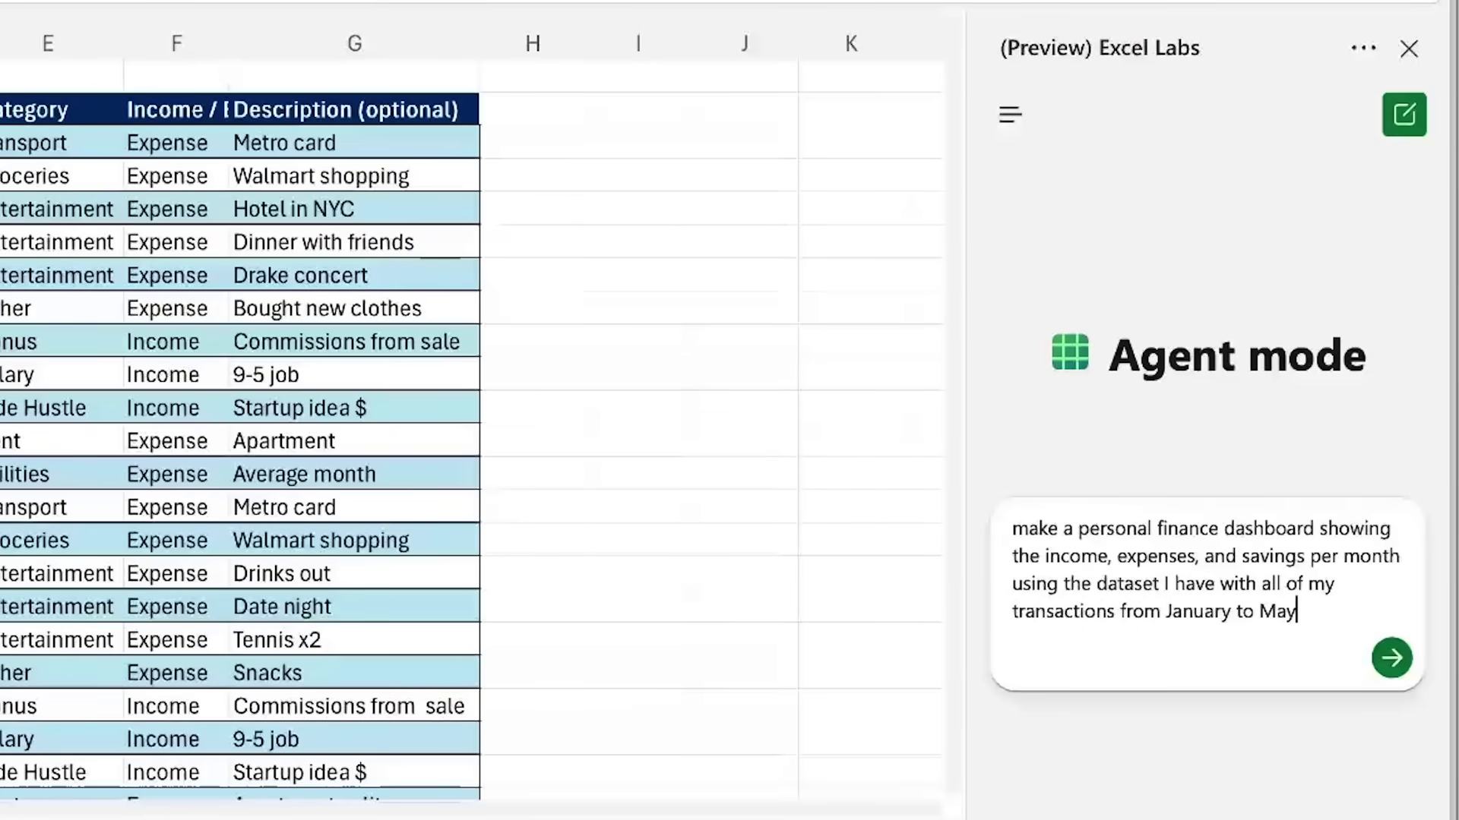
# Step: Submit the request for a Jan–May dashboard of monthly income, expenses and savings
pyautogui.click(114, 471)
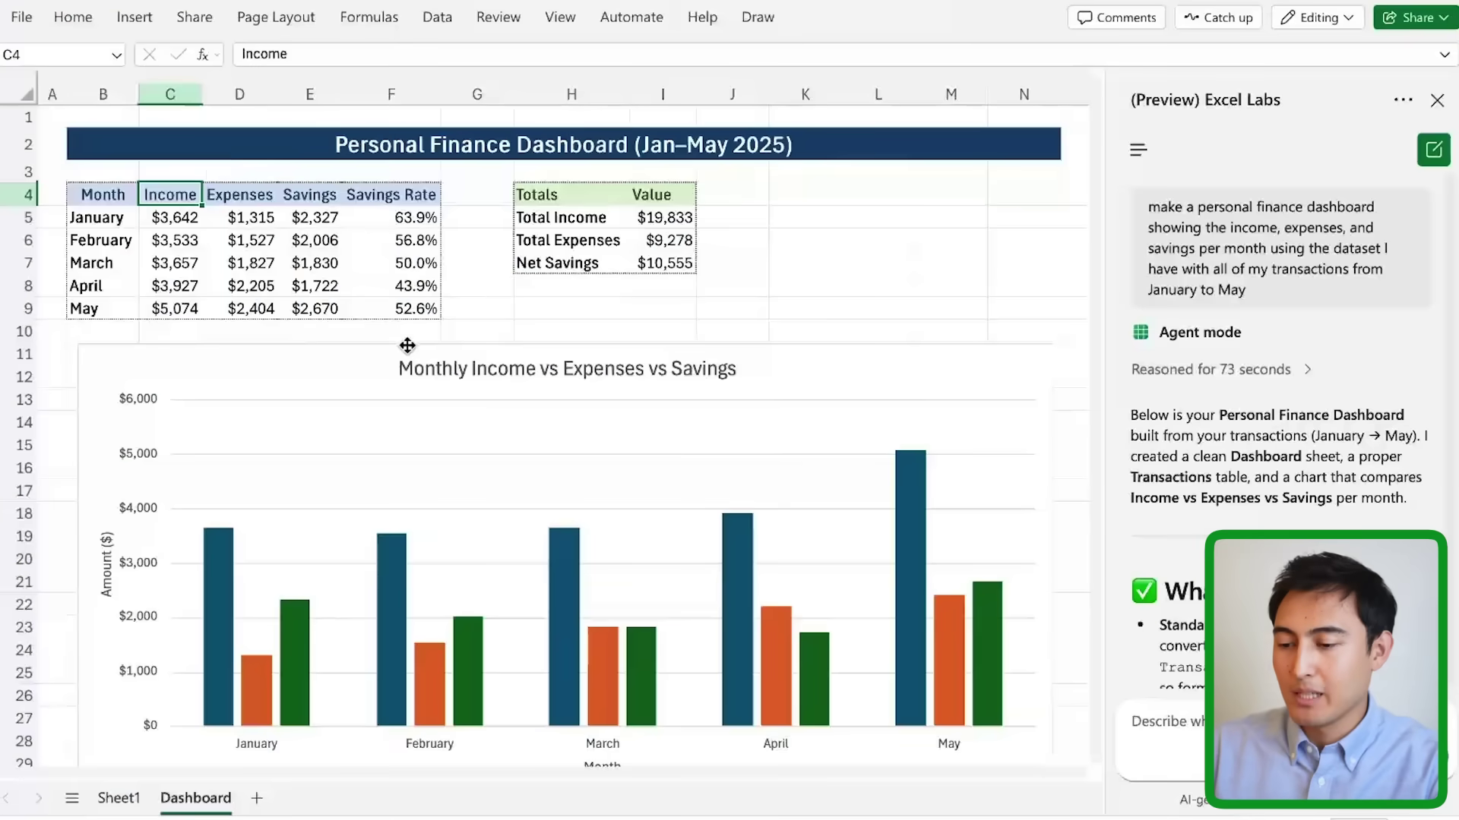
# Step: Inspect the Dashboard's January and February Income, Expenses, Savings and Savings Rate formulas
pyautogui.click(422, 152)
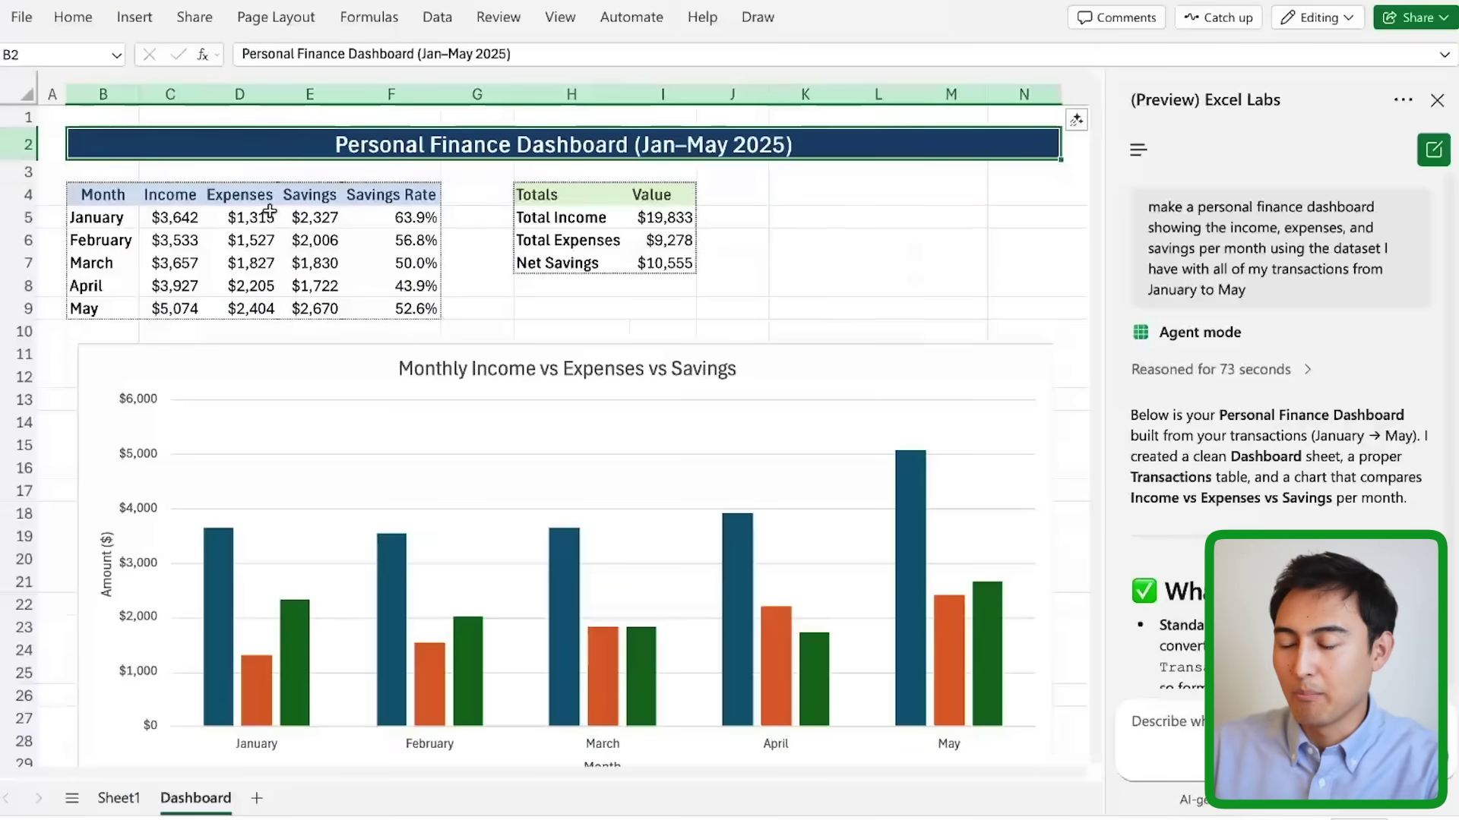
pyautogui.click(168, 222)
pyautogui.moveTo(106, 220); pyautogui.dragTo(109, 287)
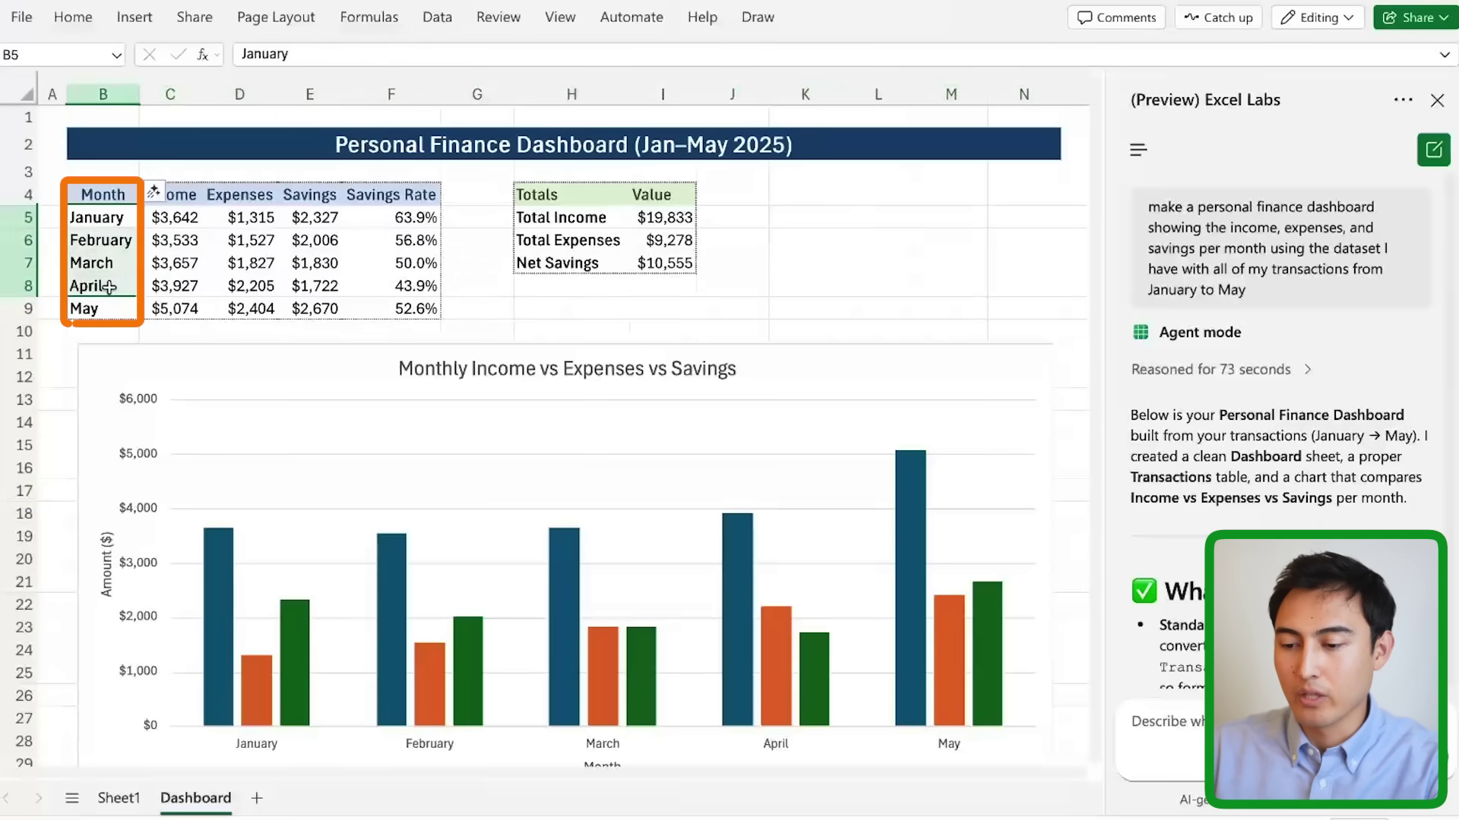
pyautogui.click(251, 217)
pyautogui.click(310, 217)
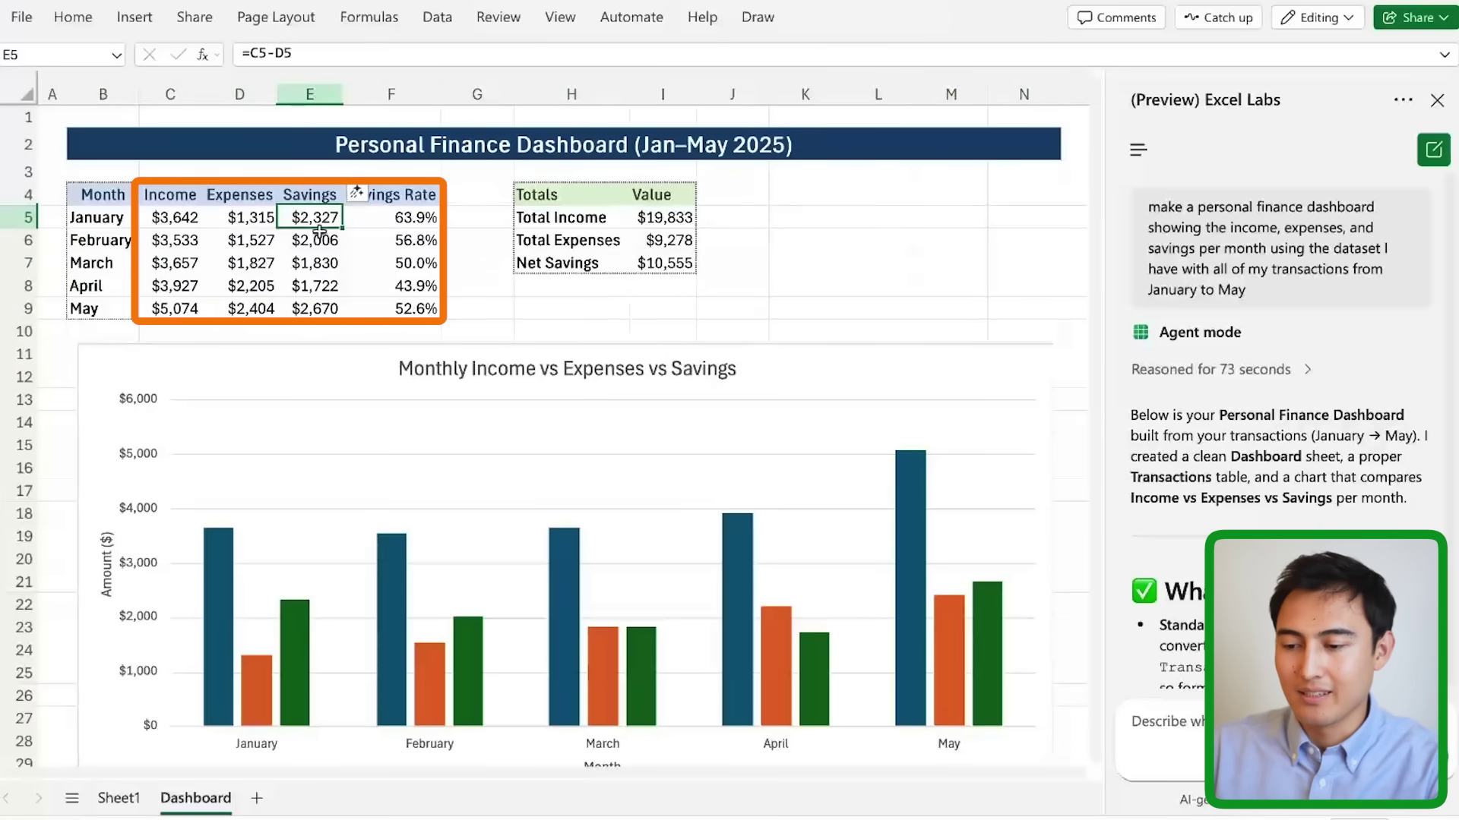
pyautogui.press('Right')
pyautogui.click(373, 249)
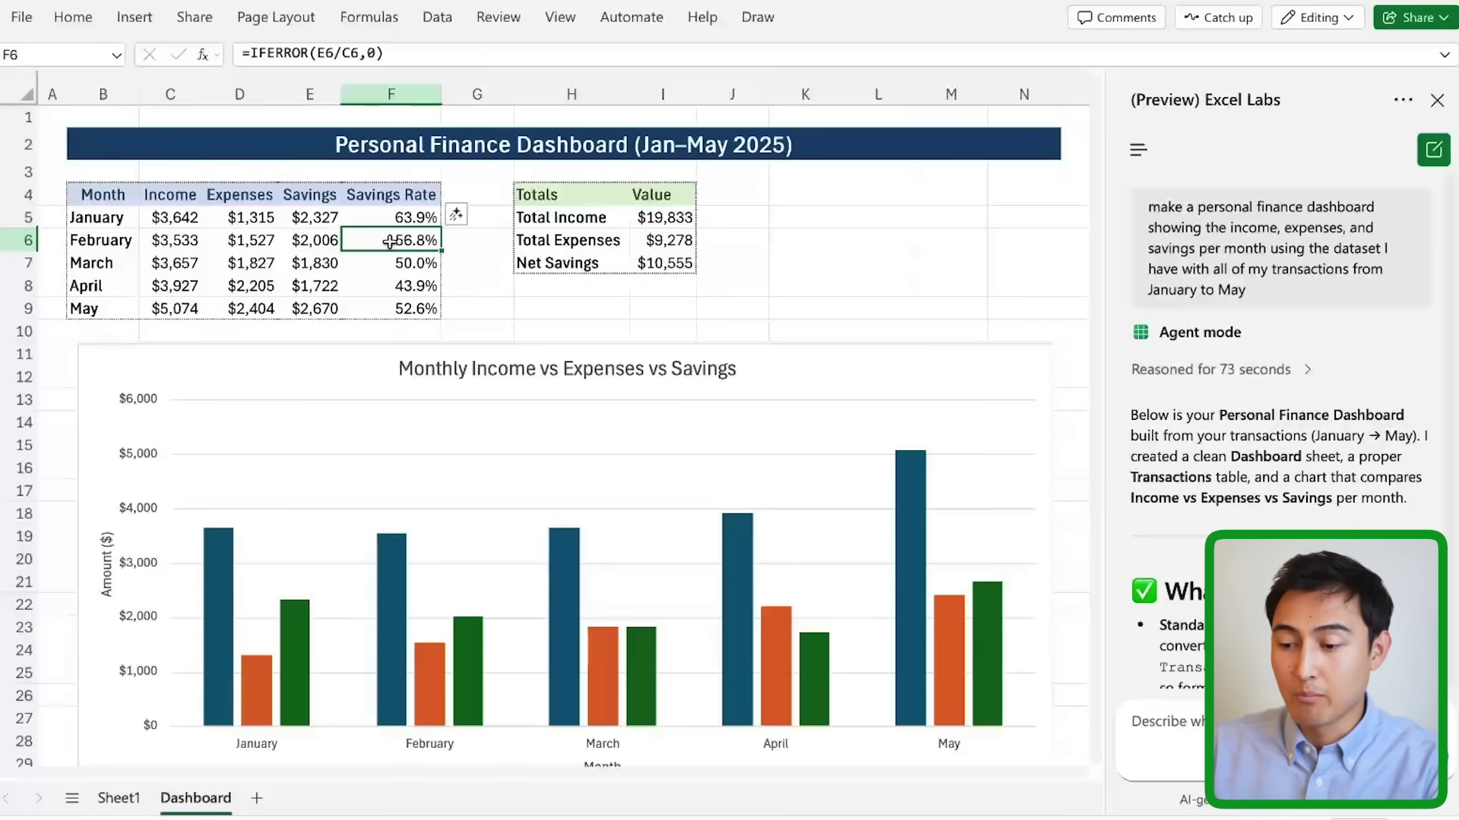
pyautogui.press('Left')
pyautogui.press('Left')
pyautogui.press('Left')
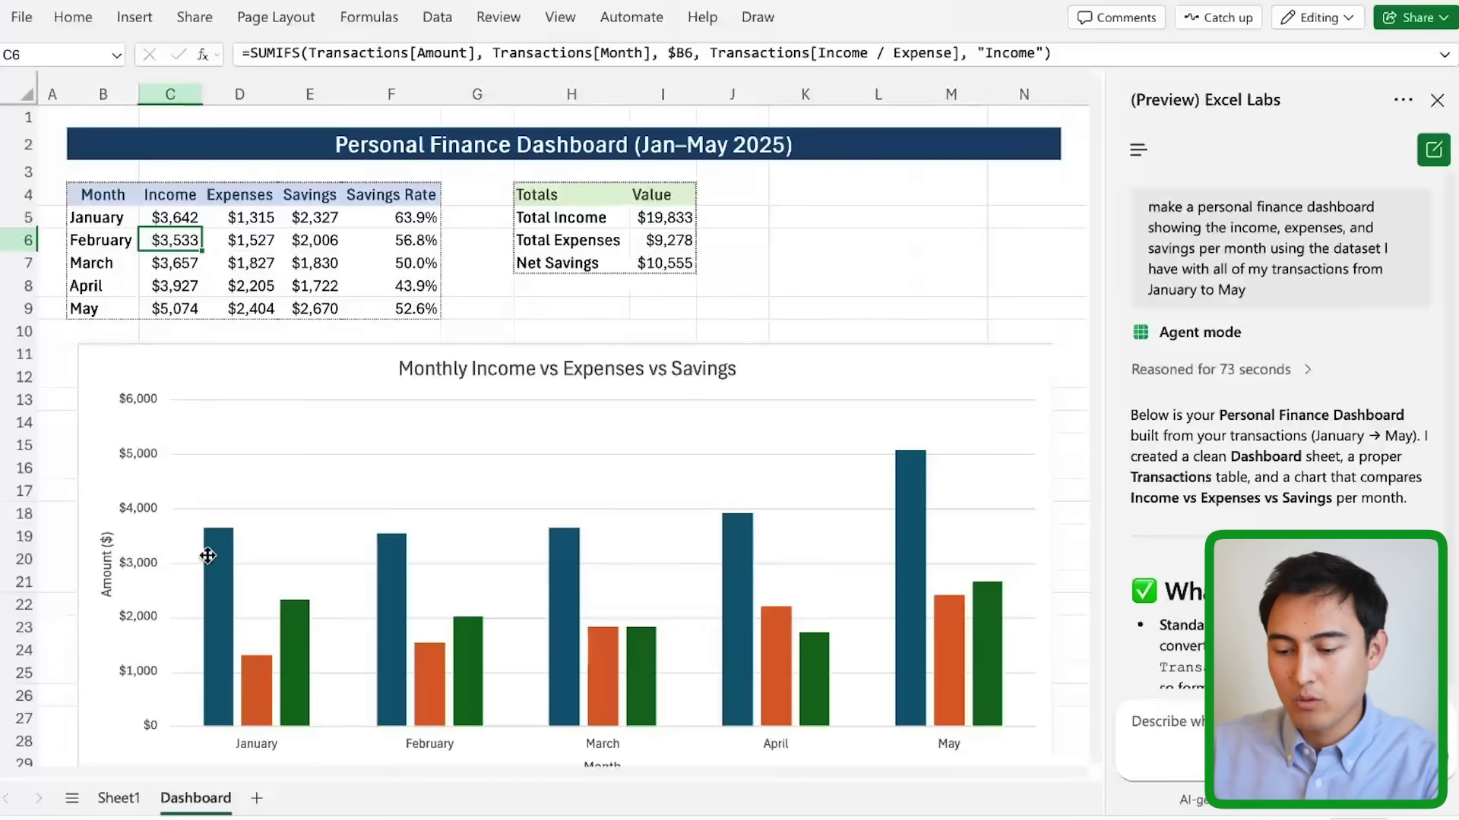
# Step: Compare a Sheet1 transaction's Month with the Total Income formula, then view the monthly chart
pyautogui.click(118, 798)
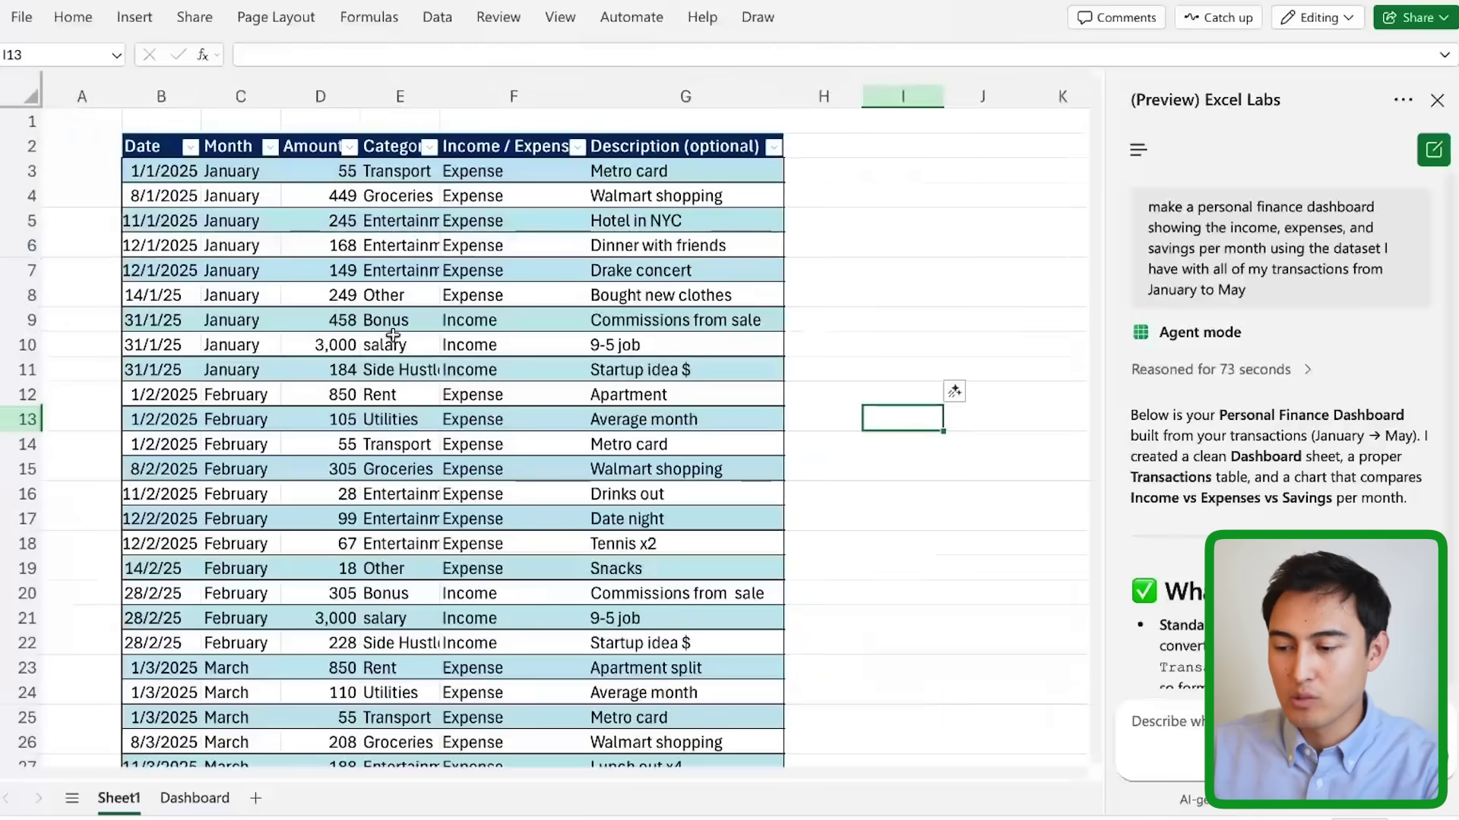
pyautogui.click(219, 269)
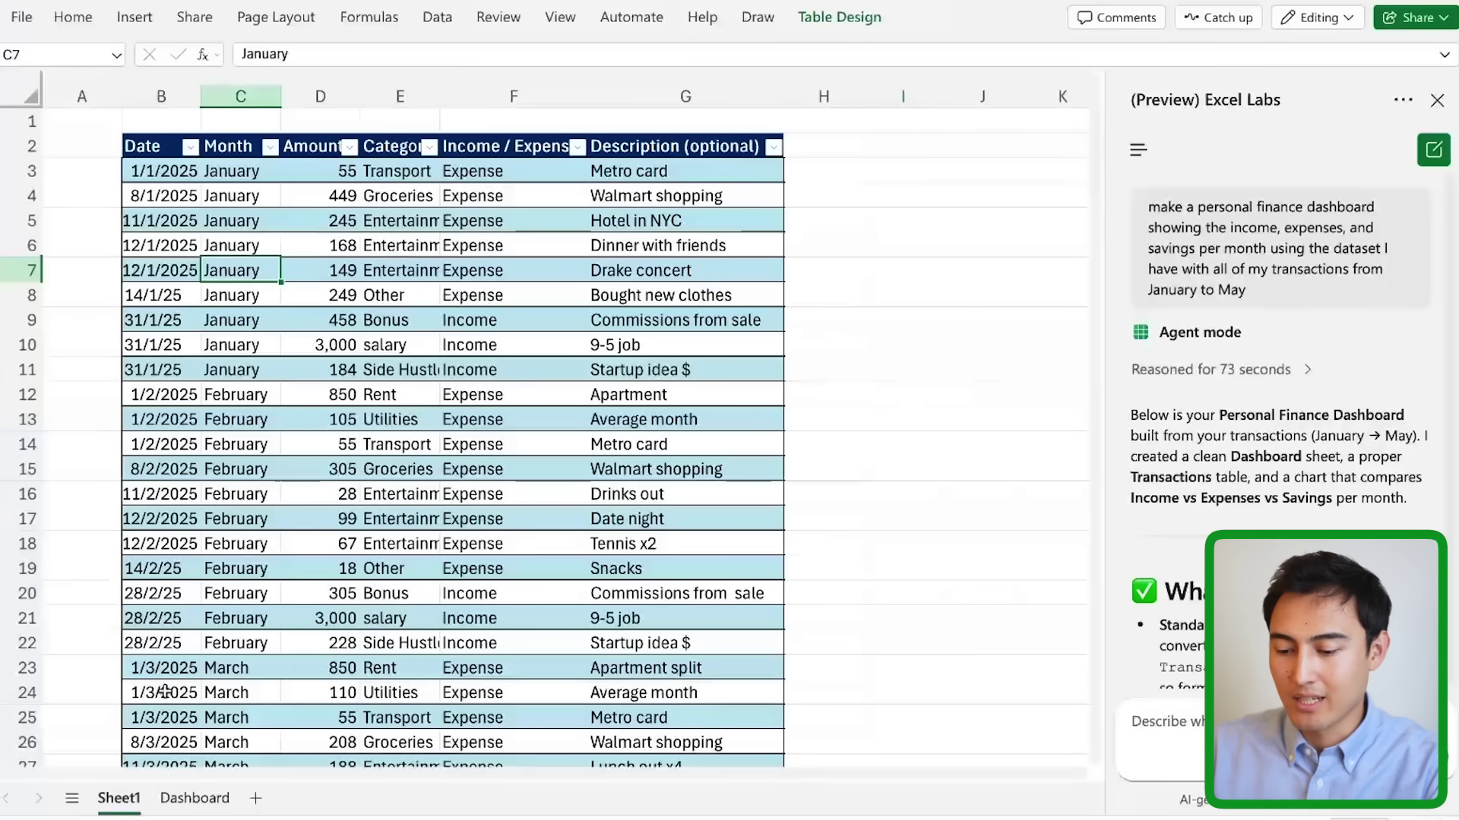
pyautogui.click(190, 794)
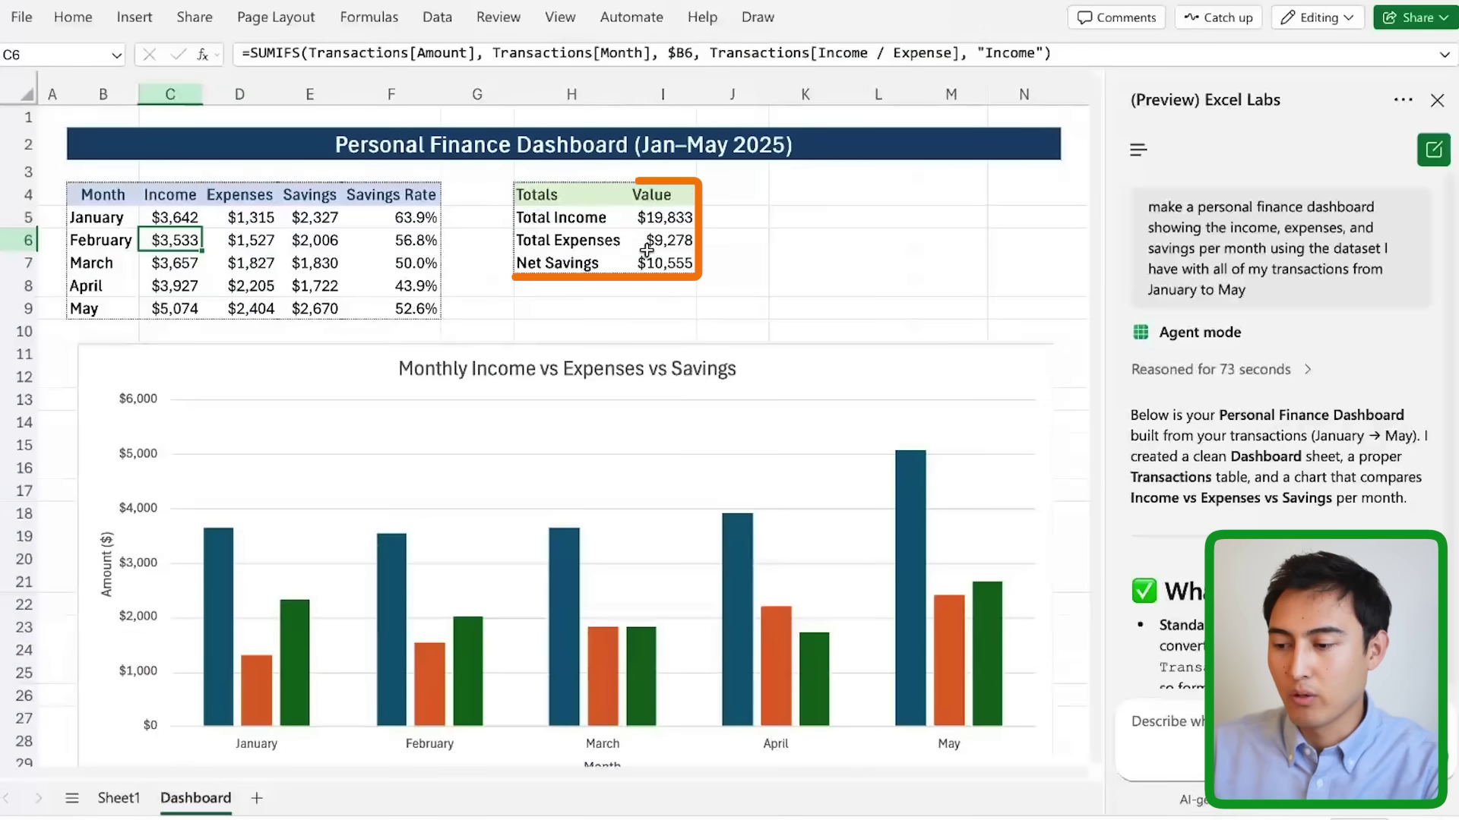
pyautogui.moveTo(530, 196); pyautogui.dragTo(638, 212)
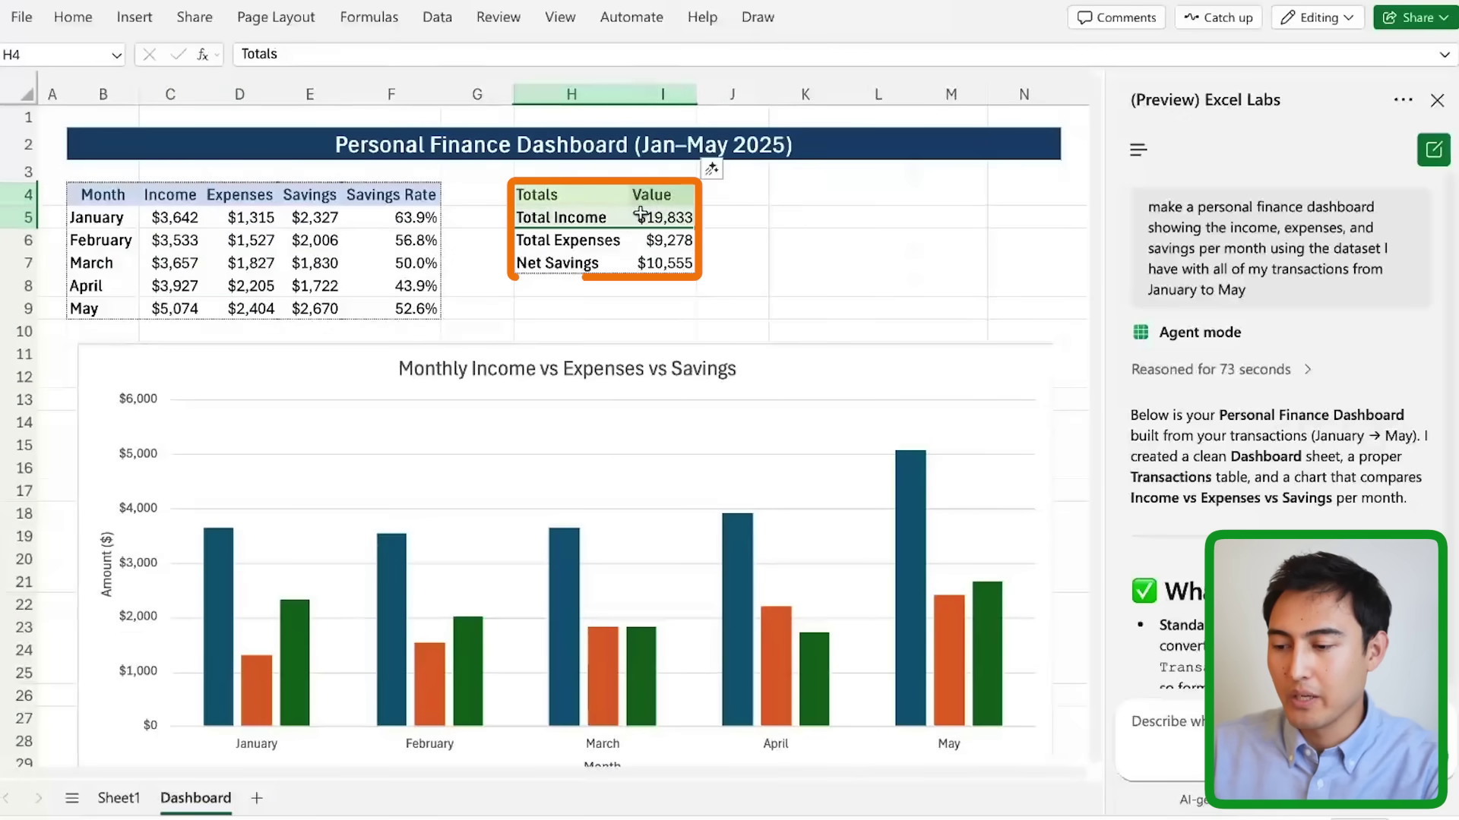
pyautogui.click(640, 213)
pyautogui.scroll(-3, 505, 296)
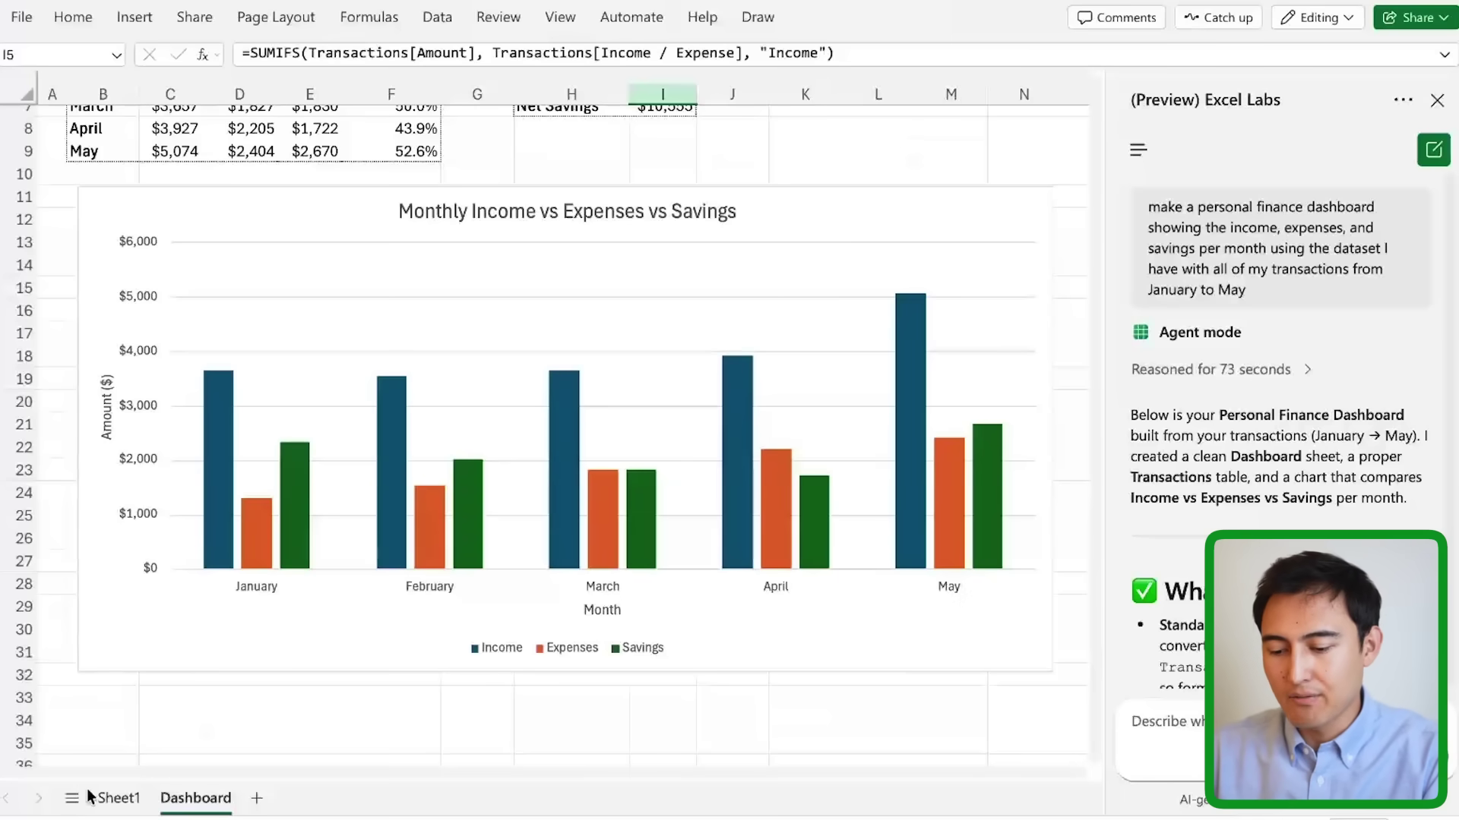
# Step: Change the Hotel in NYC amount from 245 to 100000 and review the Dashboard
pyautogui.click(117, 798)
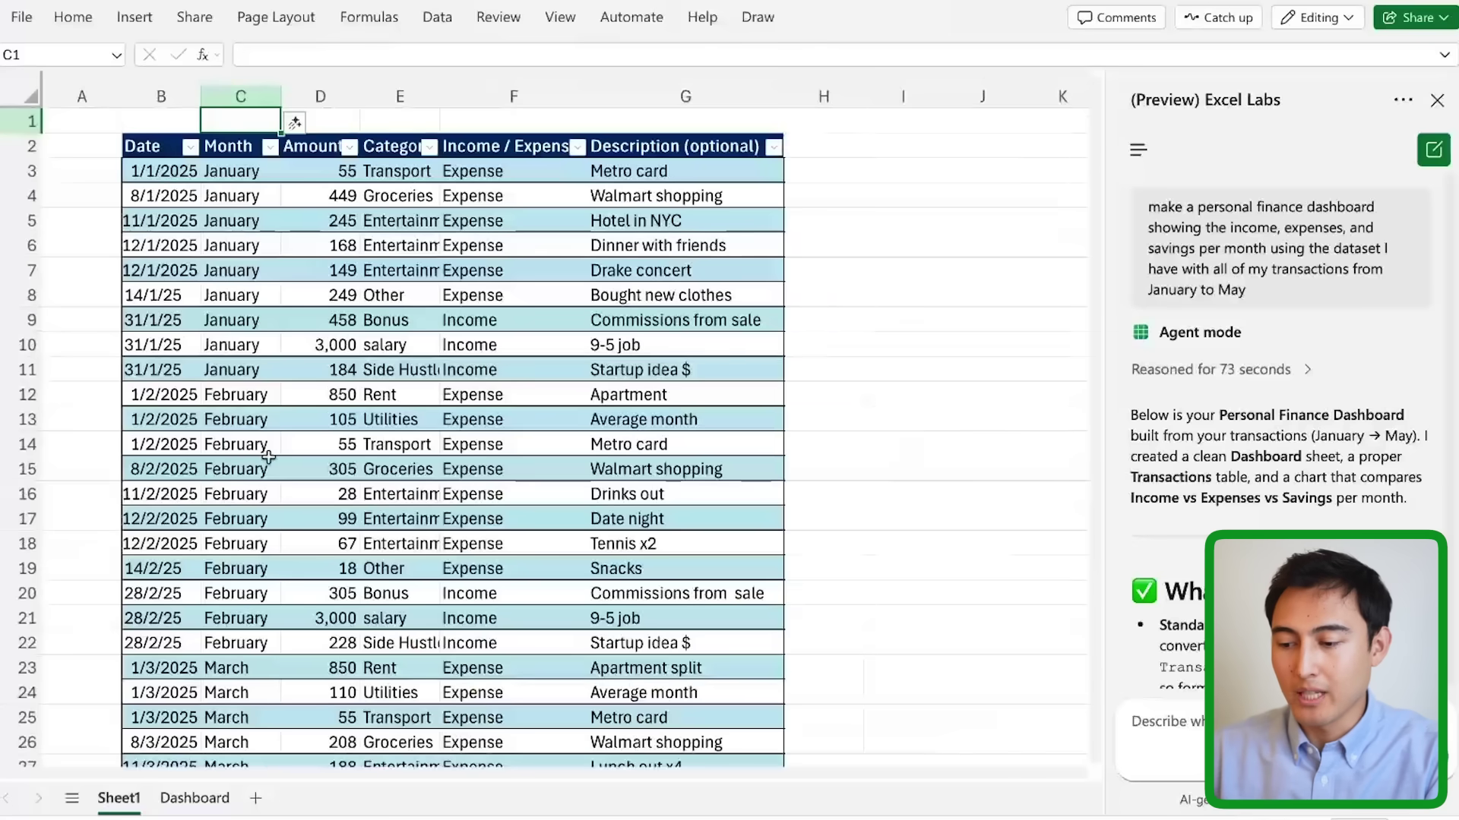
pyautogui.click(333, 224)
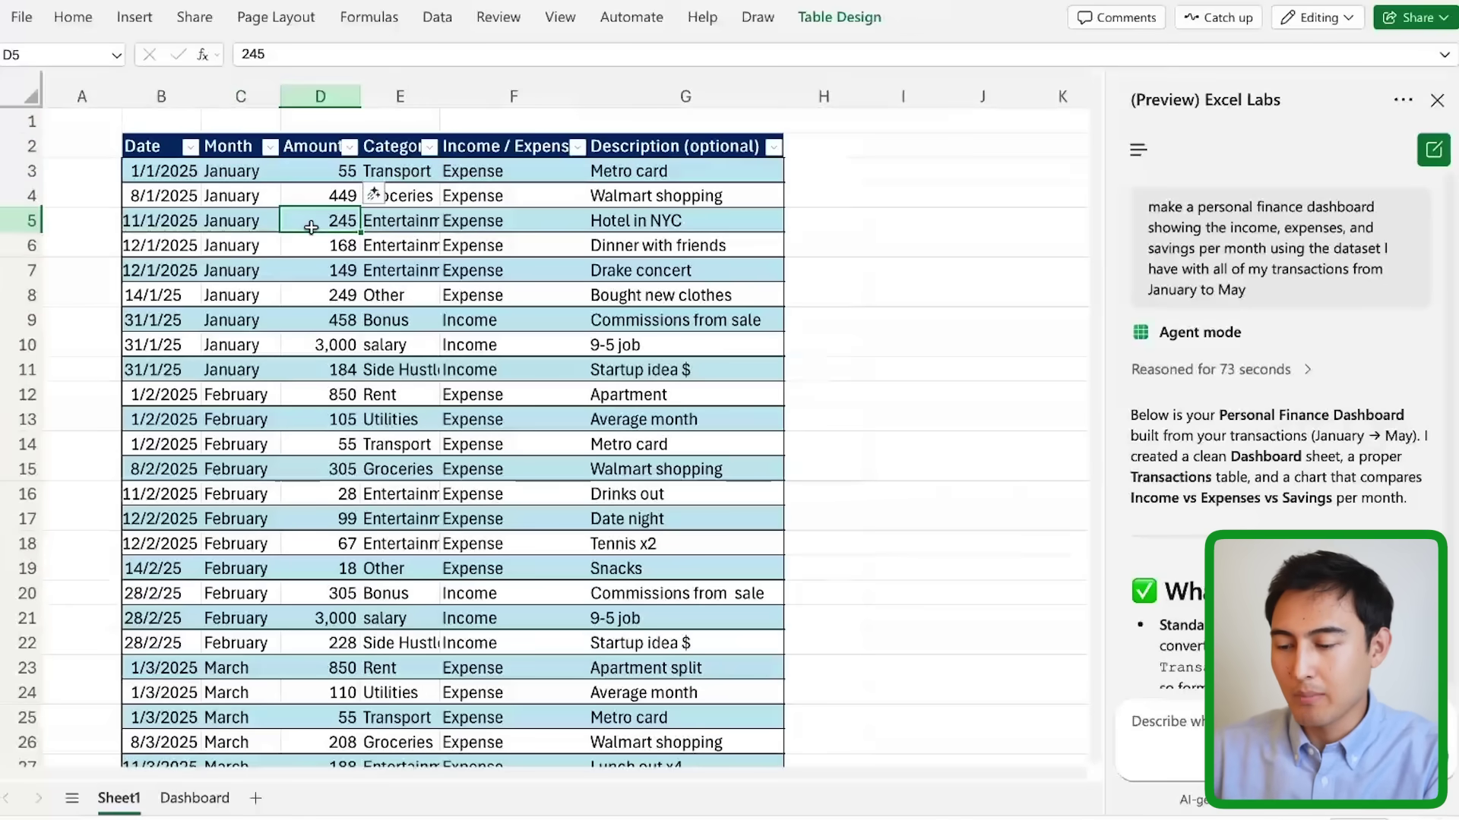
pyautogui.write('100000')
pyautogui.press('Return')
pyautogui.press('Up')
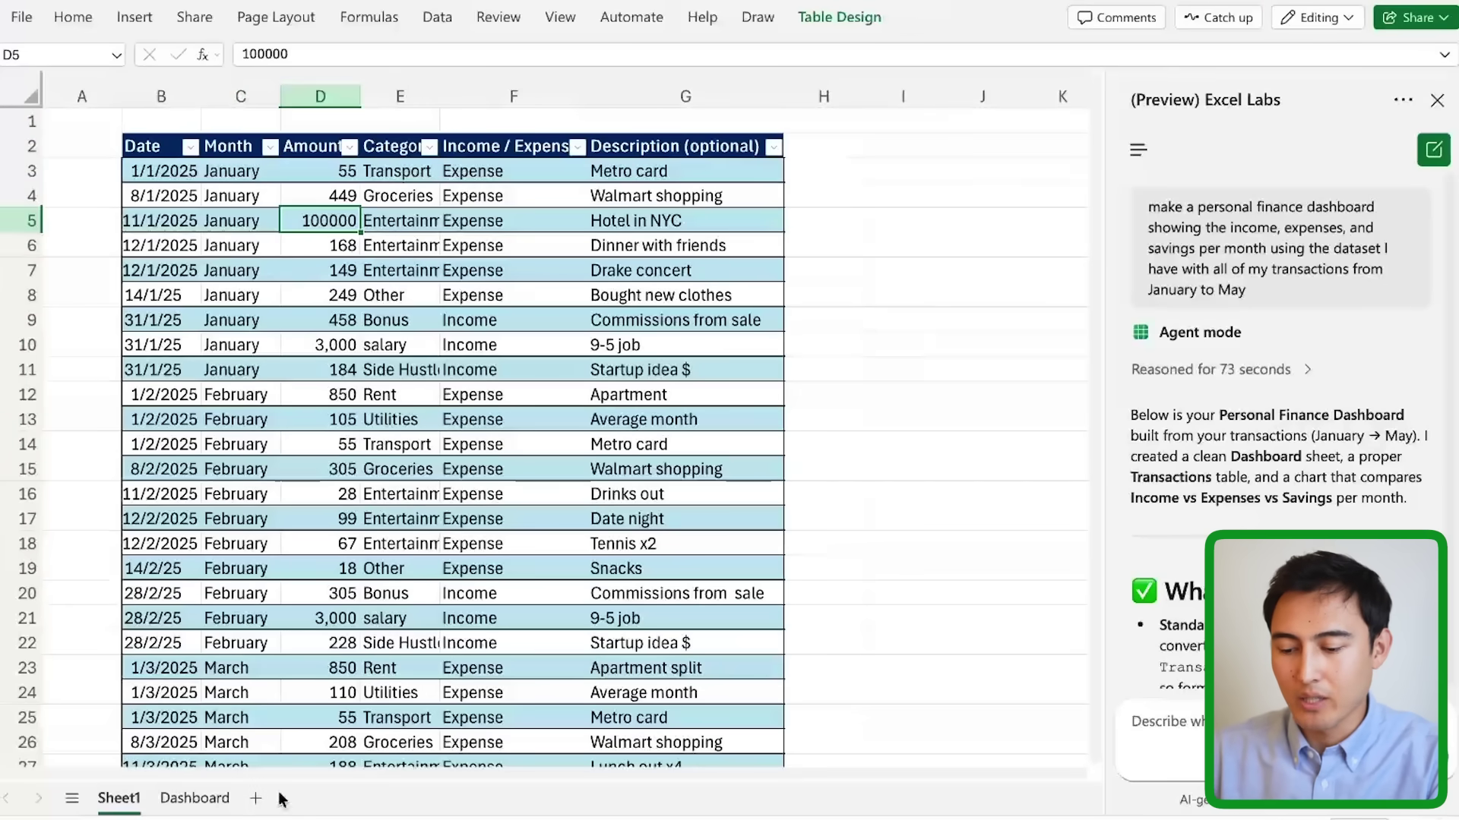
pyautogui.click(194, 798)
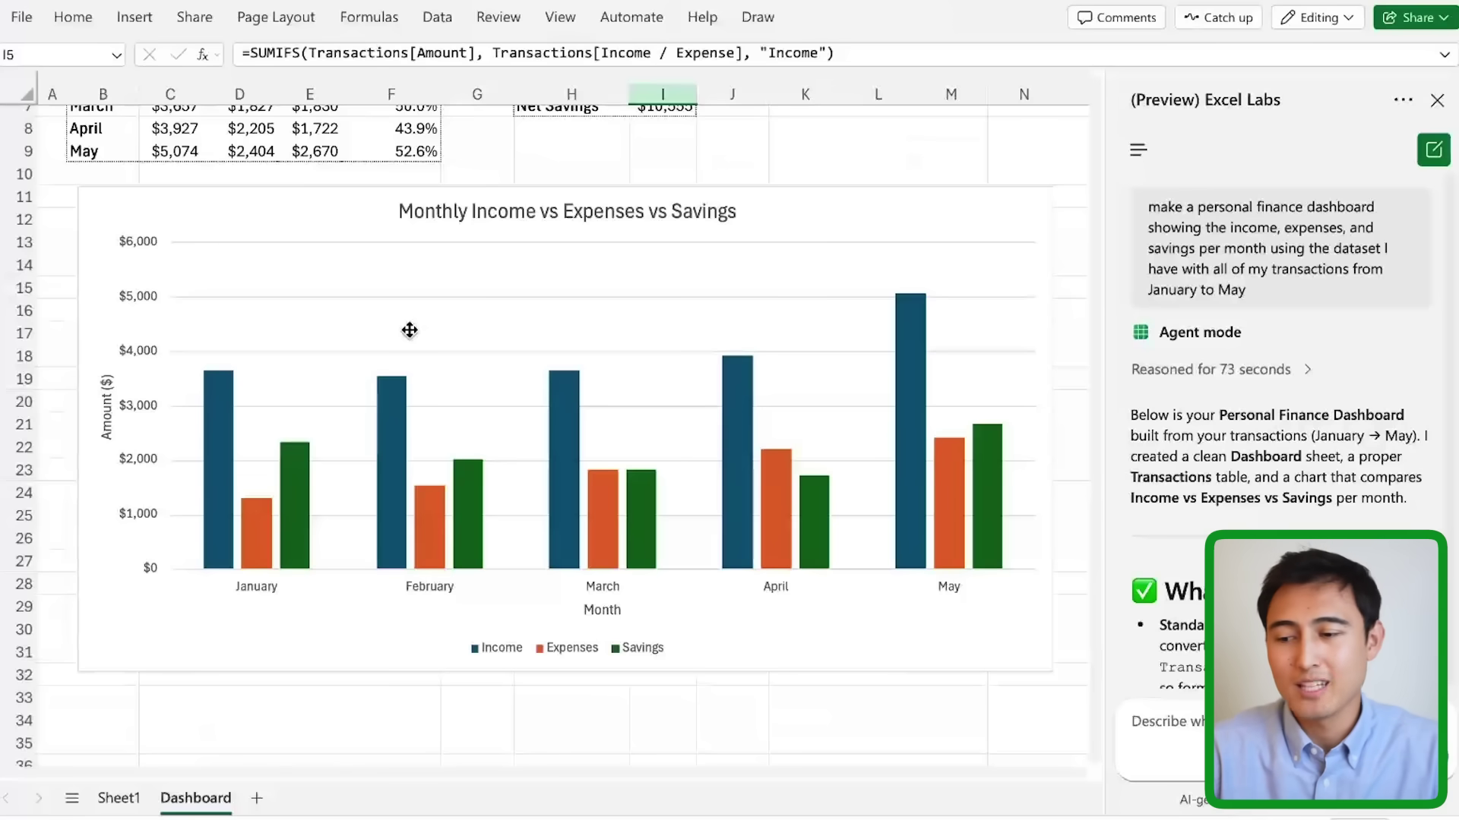
# Step: Show the Home ribbon and select the dashboard chart's title
pyautogui.click(74, 23)
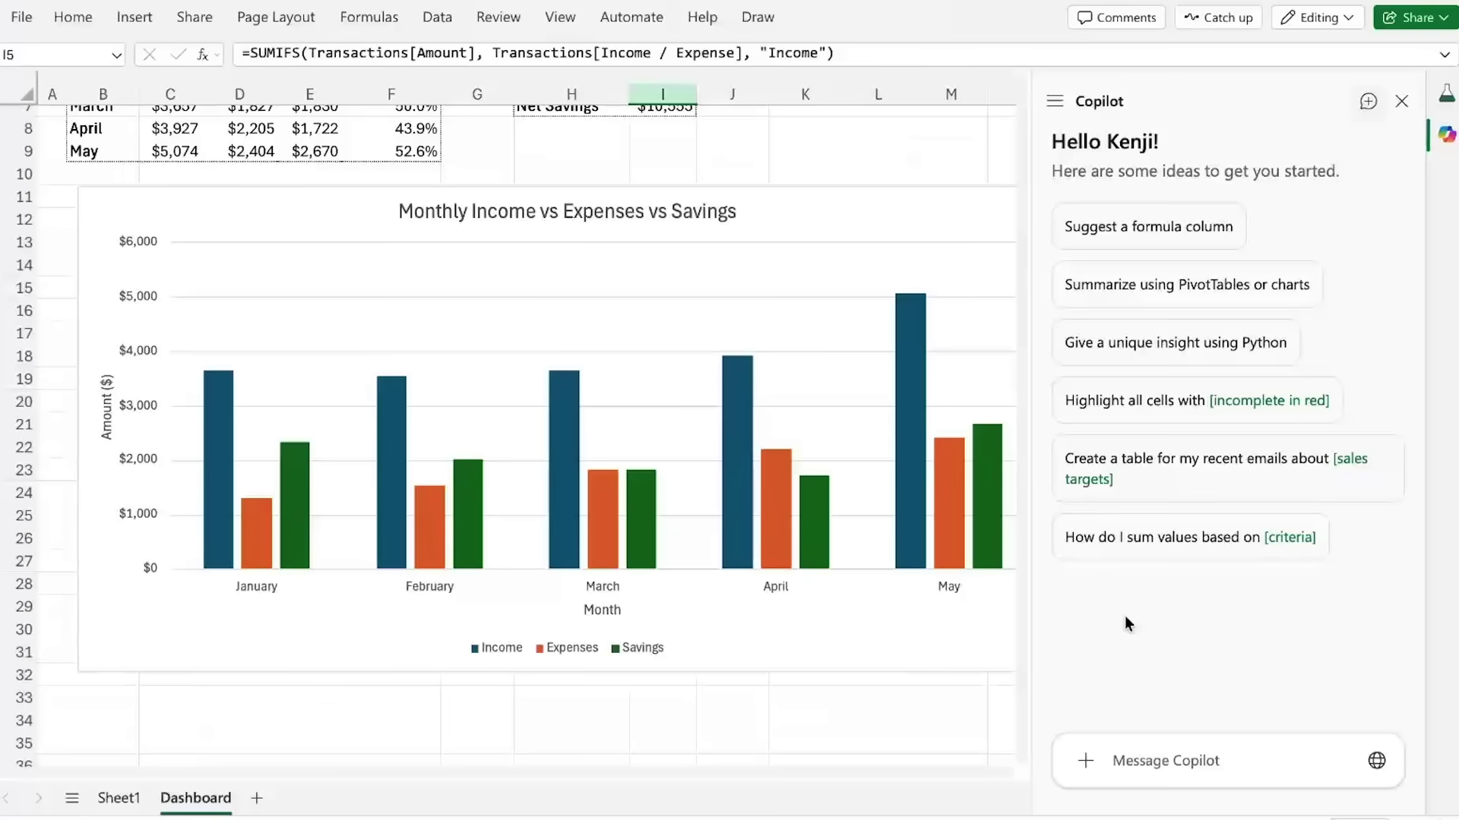
pyautogui.click(550, 216)
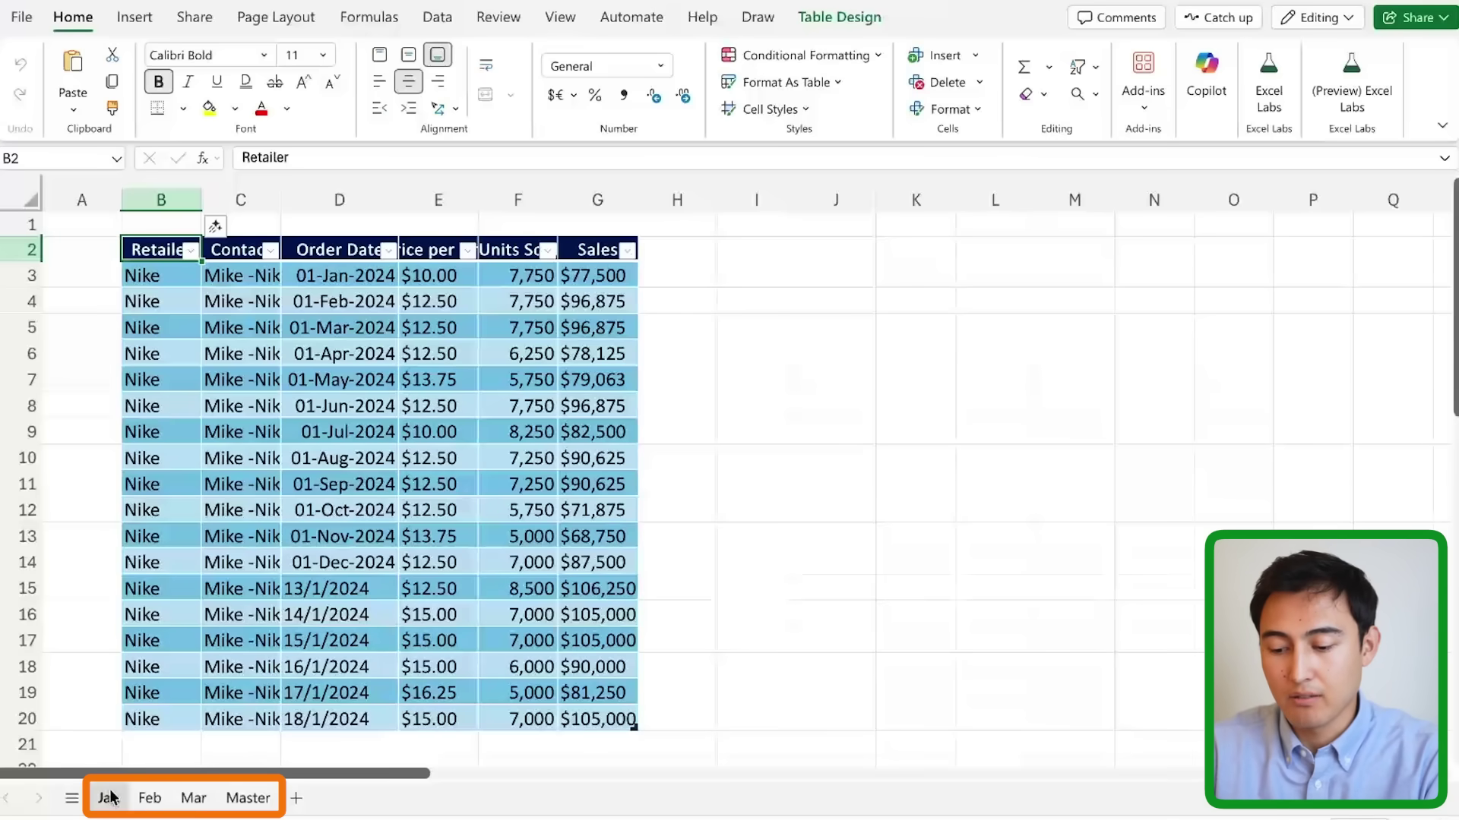
# Step: Look over the Feb and Mar sales sheets, then return to the empty Master sheet
pyautogui.click(145, 797)
pyautogui.click(184, 799)
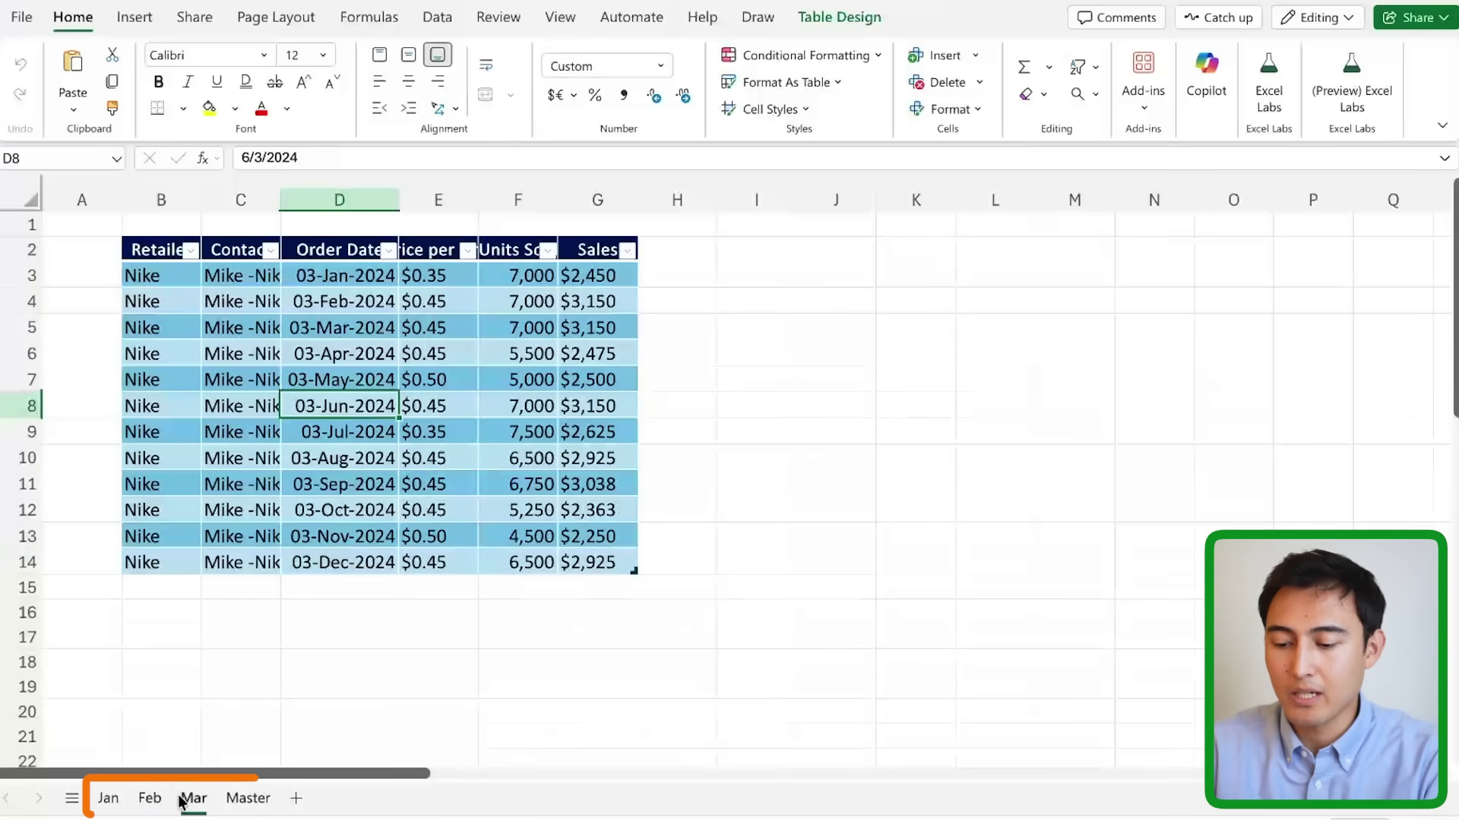
pyautogui.click(242, 801)
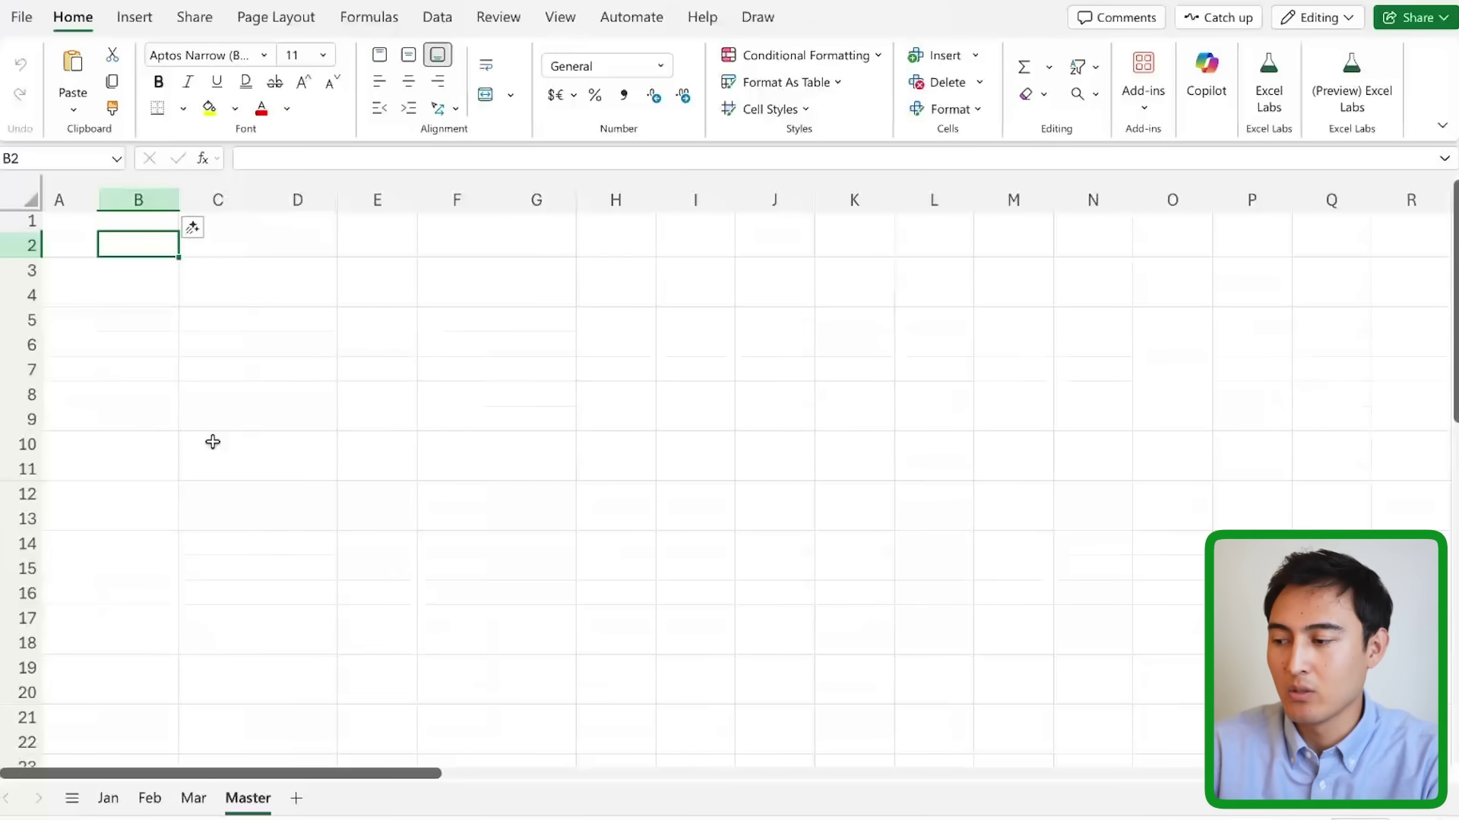
# Step: Paste the Jan–Mar consolidation request into the Excel Labs Agent mode prompt box
pyautogui.click(1348, 108)
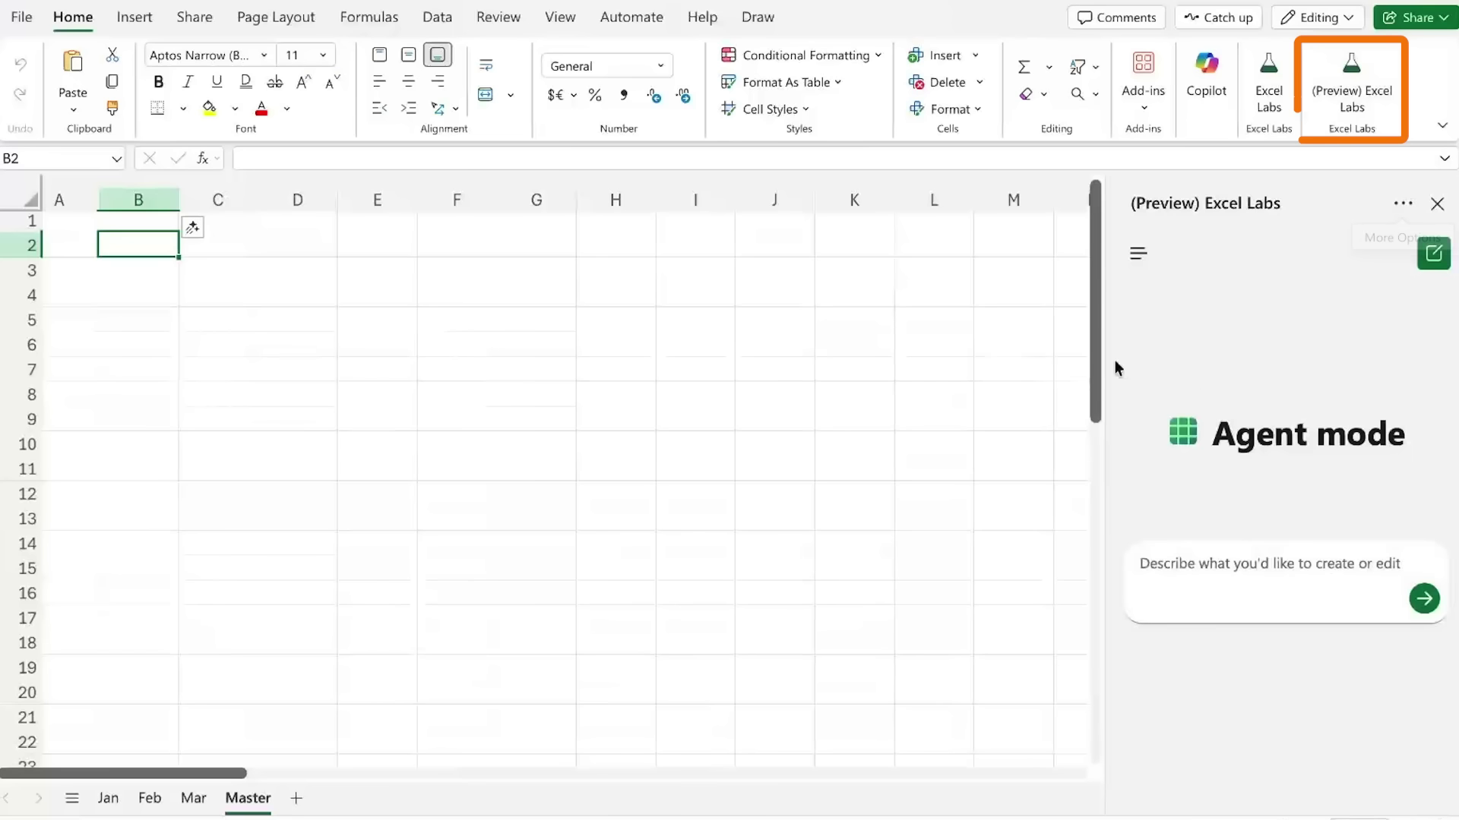
pyautogui.click(1219, 574)
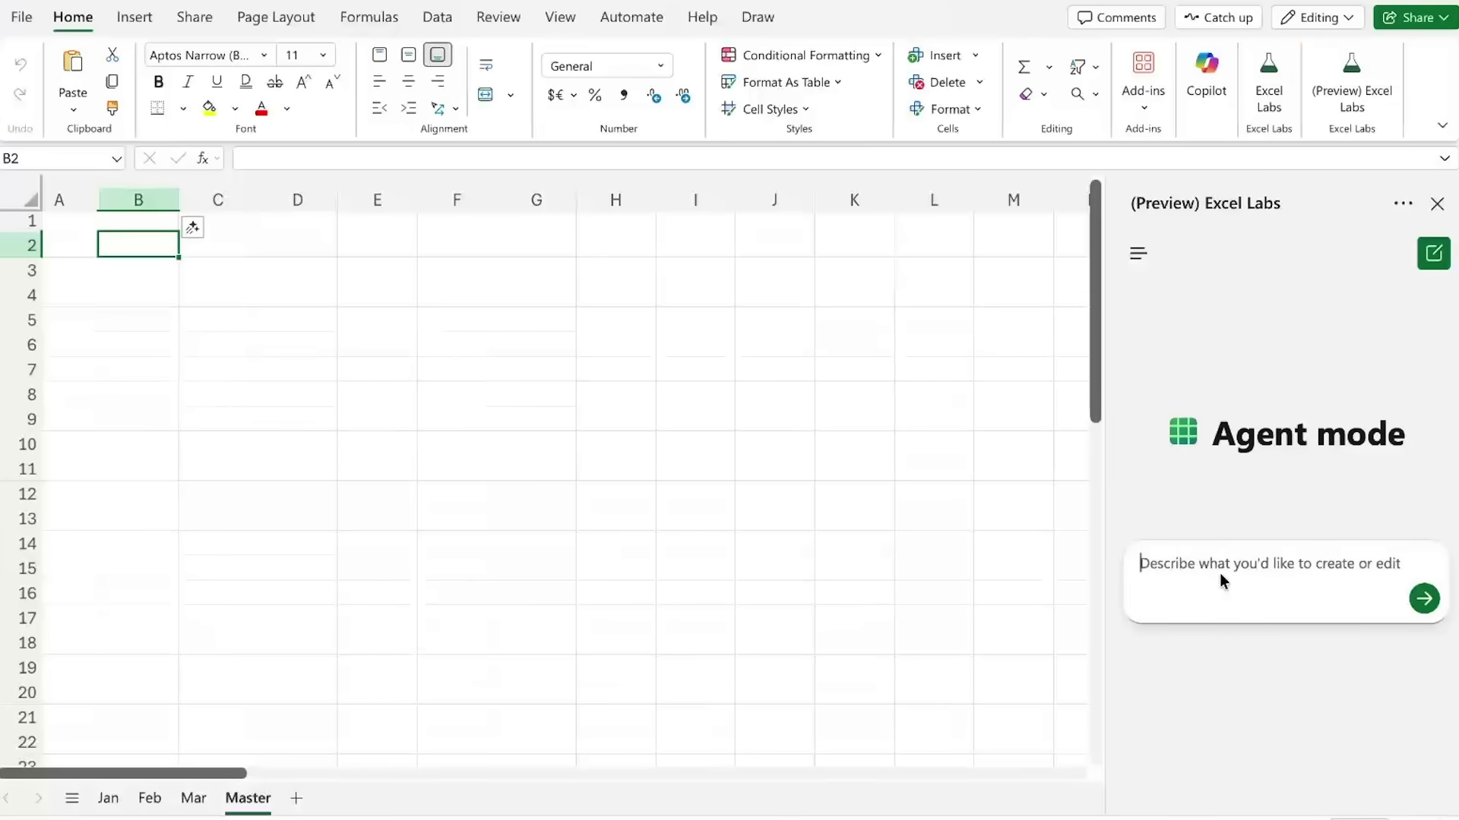
pyautogui.write('Combine all data from the sheets named Jan, Feb, and Mar into a single sheet called Master. Ensure that the process dynamically updates so that any new rows or columns added to Jan, Feb, or Mar are automatically reflected in Master. Keep the formatting consistent across all sheets, remove duplicates if they exist, and add a column indicating which month each row of data came from.')
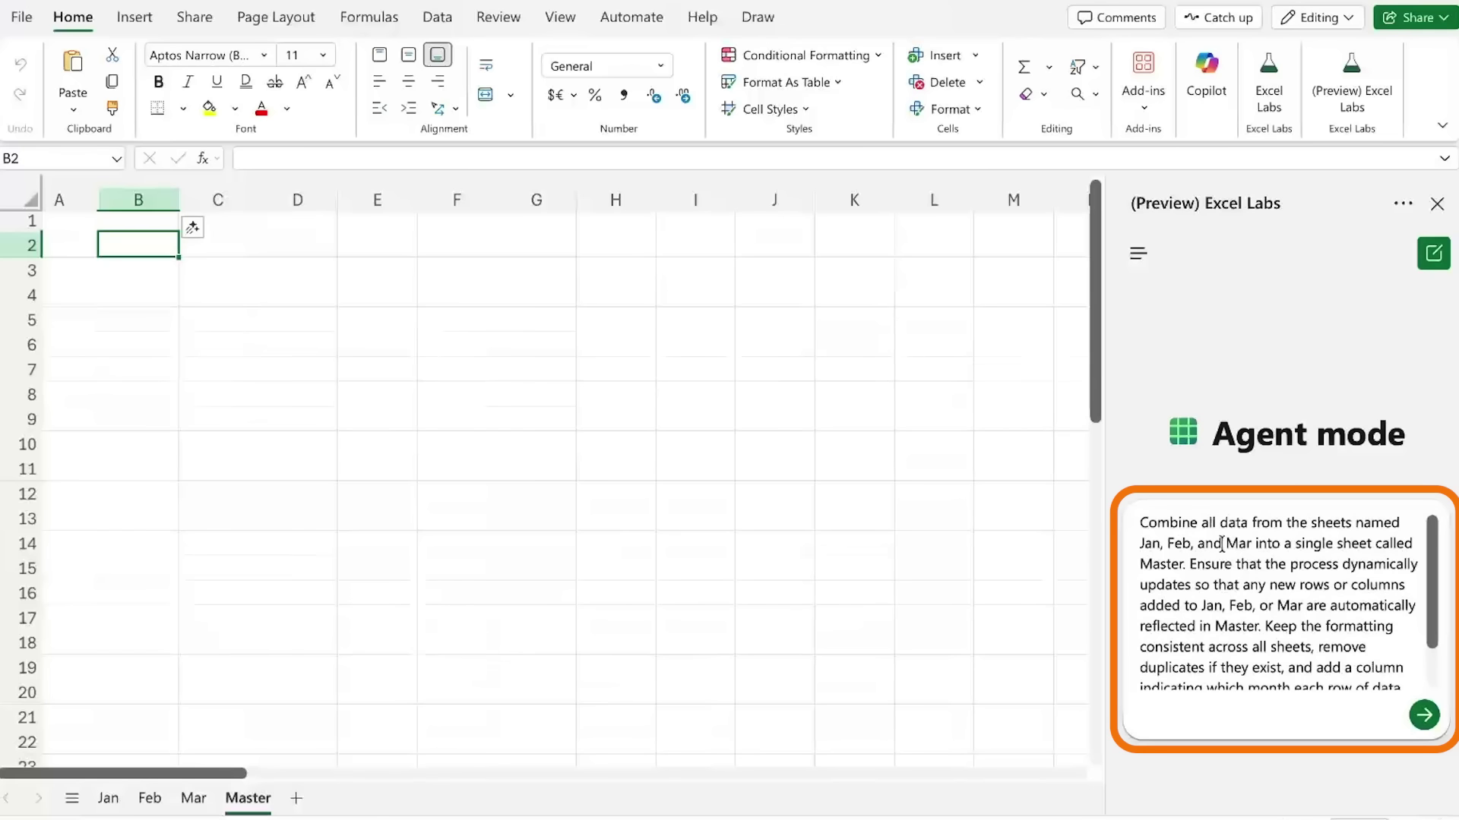
pyautogui.scroll(-1, 1220, 547)
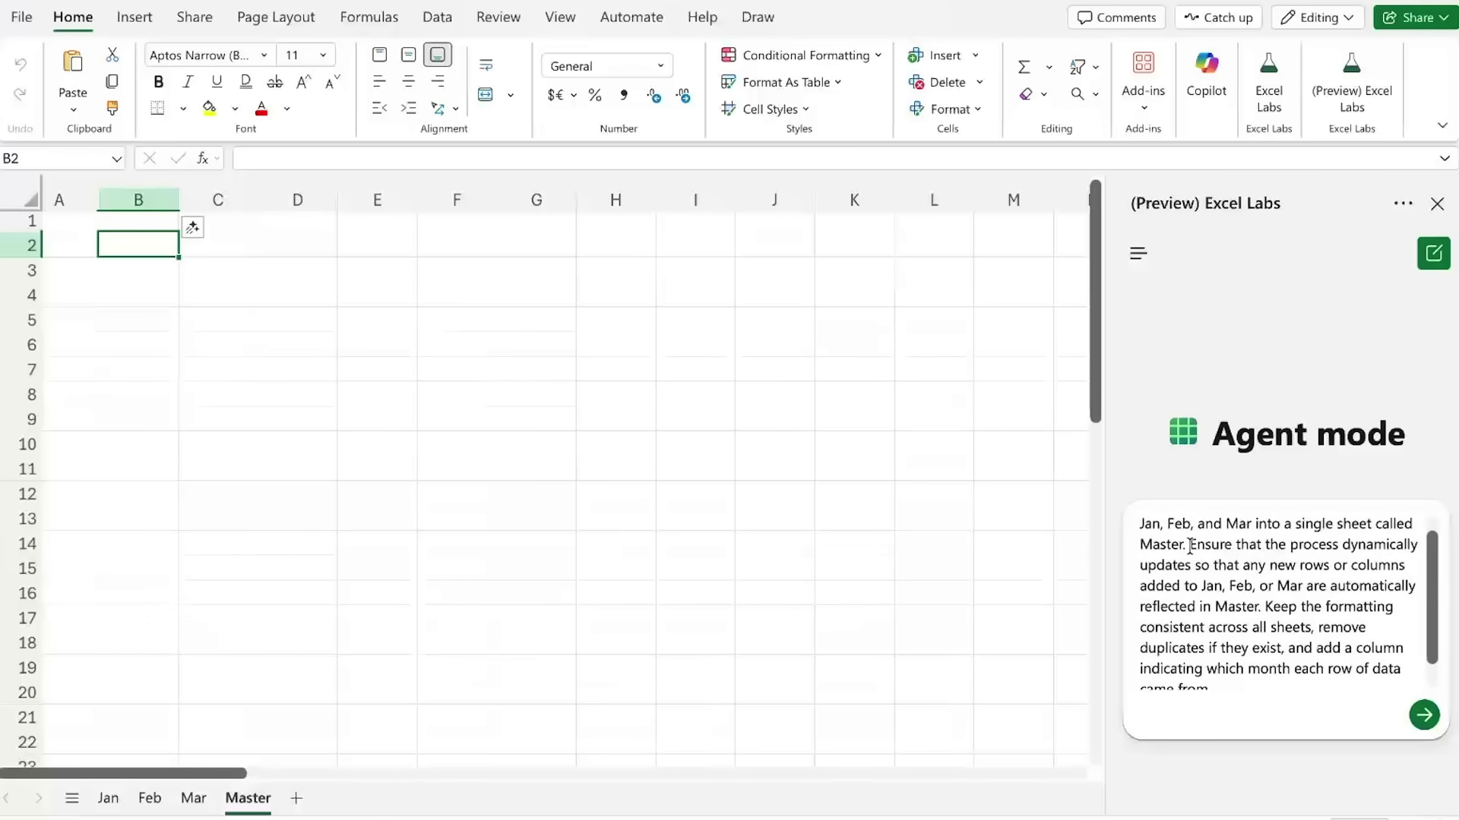
# Step: Recheck the Mar and Feb sheets, then remove the extra blank line ending the request
pyautogui.click(193, 798)
pyautogui.click(149, 799)
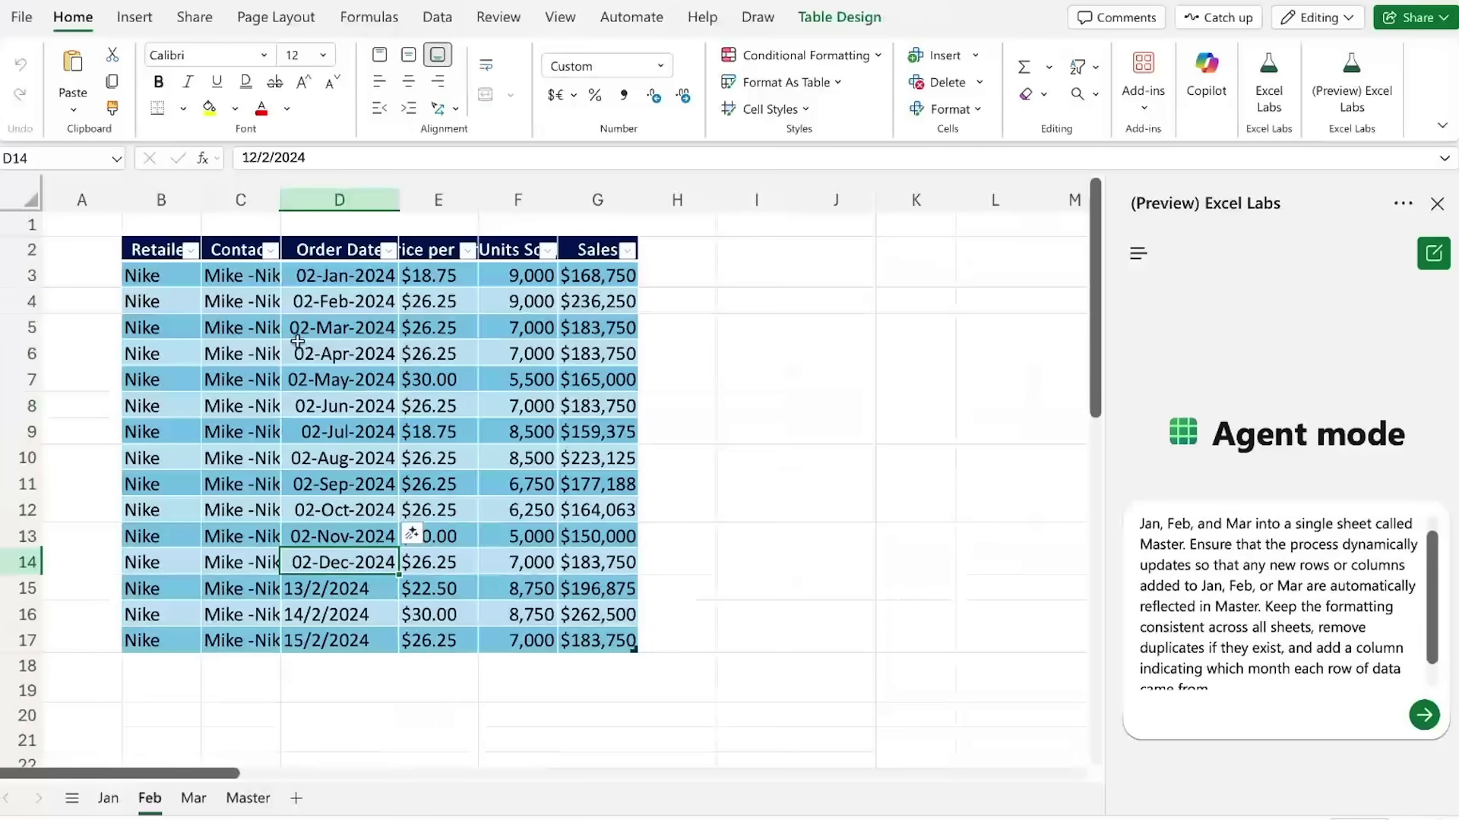
pyautogui.click(246, 796)
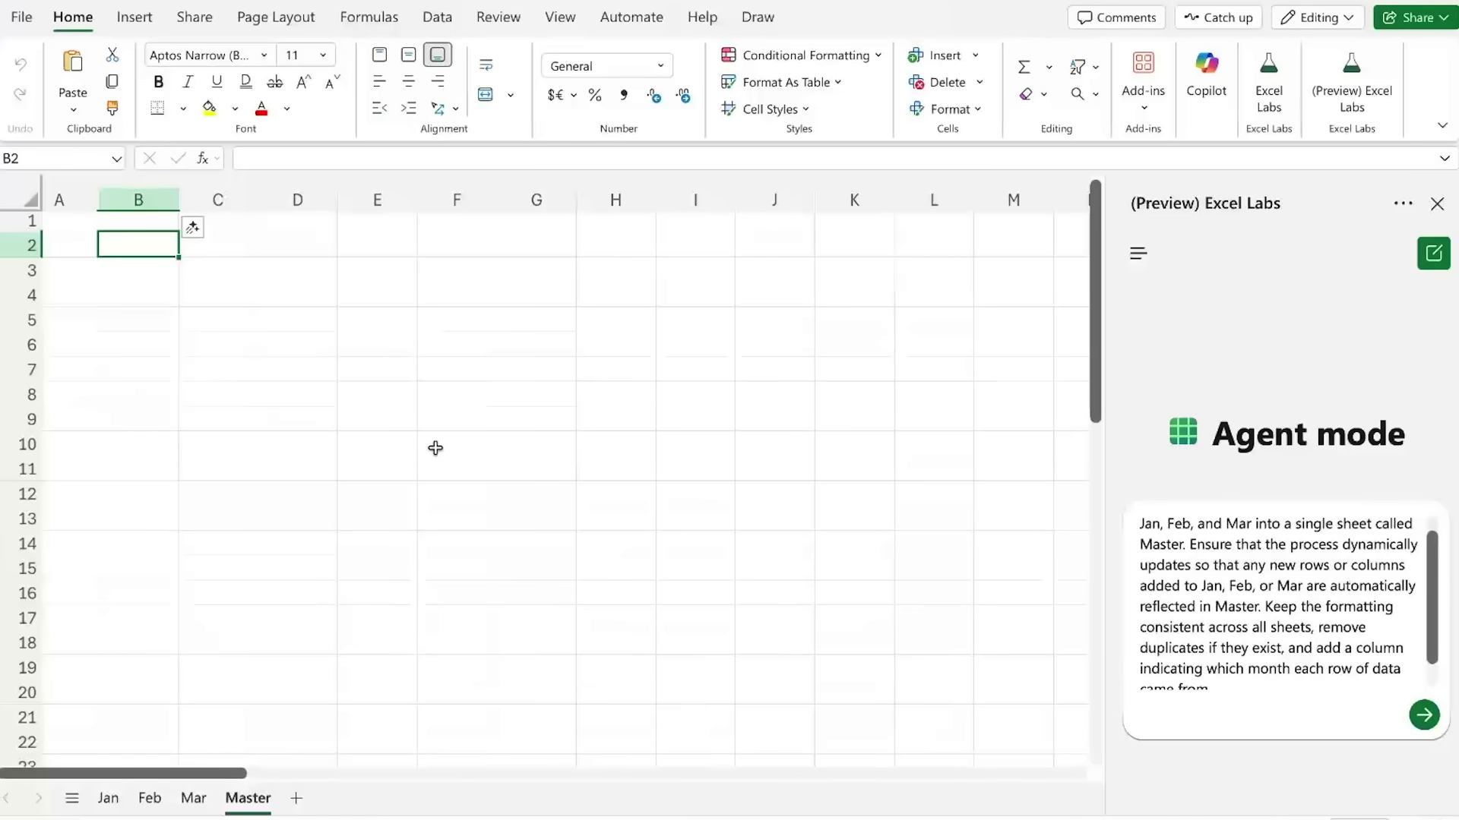
pyautogui.scroll(-1, 1329, 668)
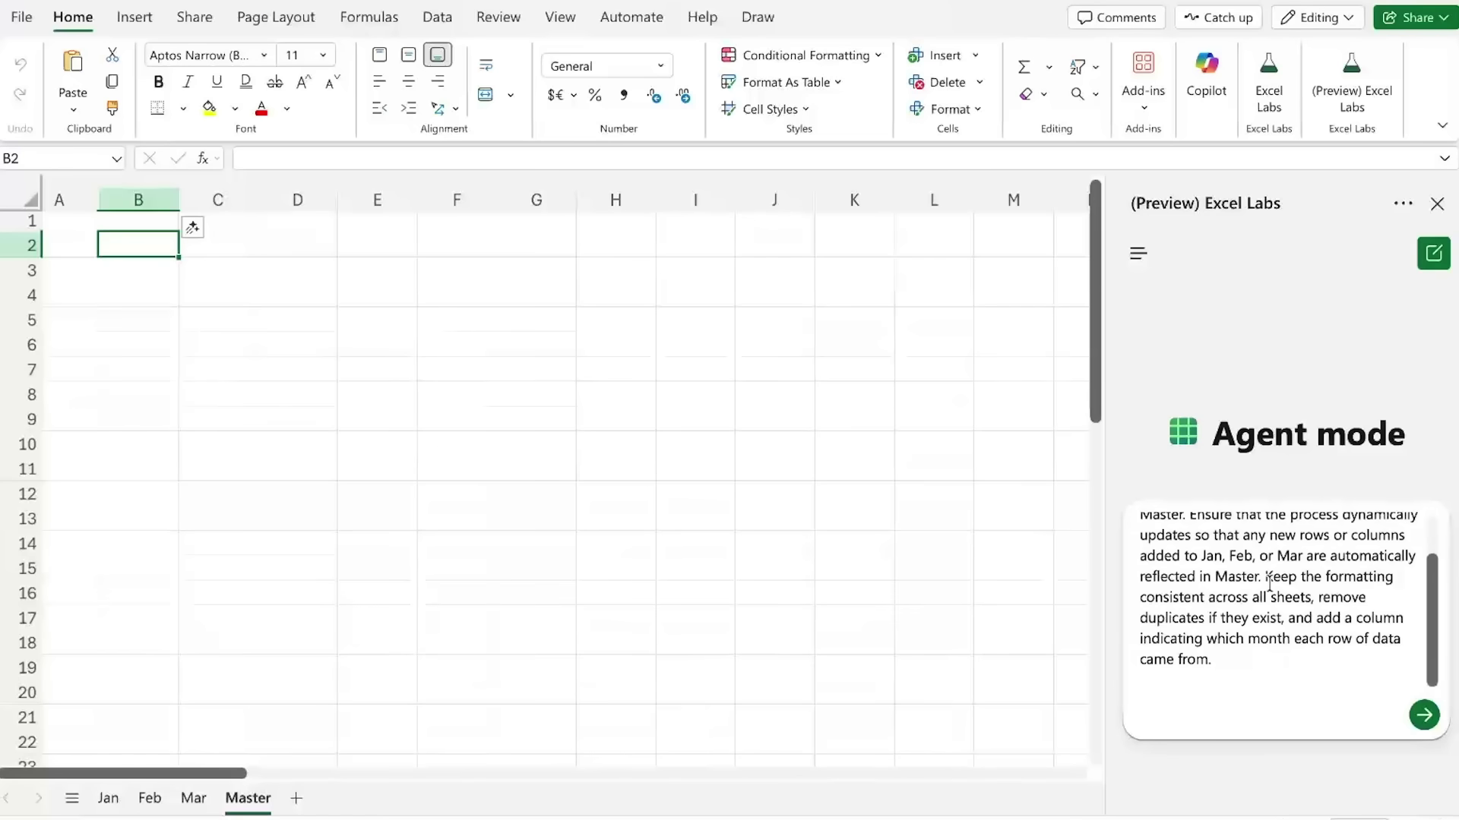
pyautogui.moveTo(1267, 576); pyautogui.dragTo(1292, 658)
pyautogui.press('Right')
pyautogui.press('BackSpace')
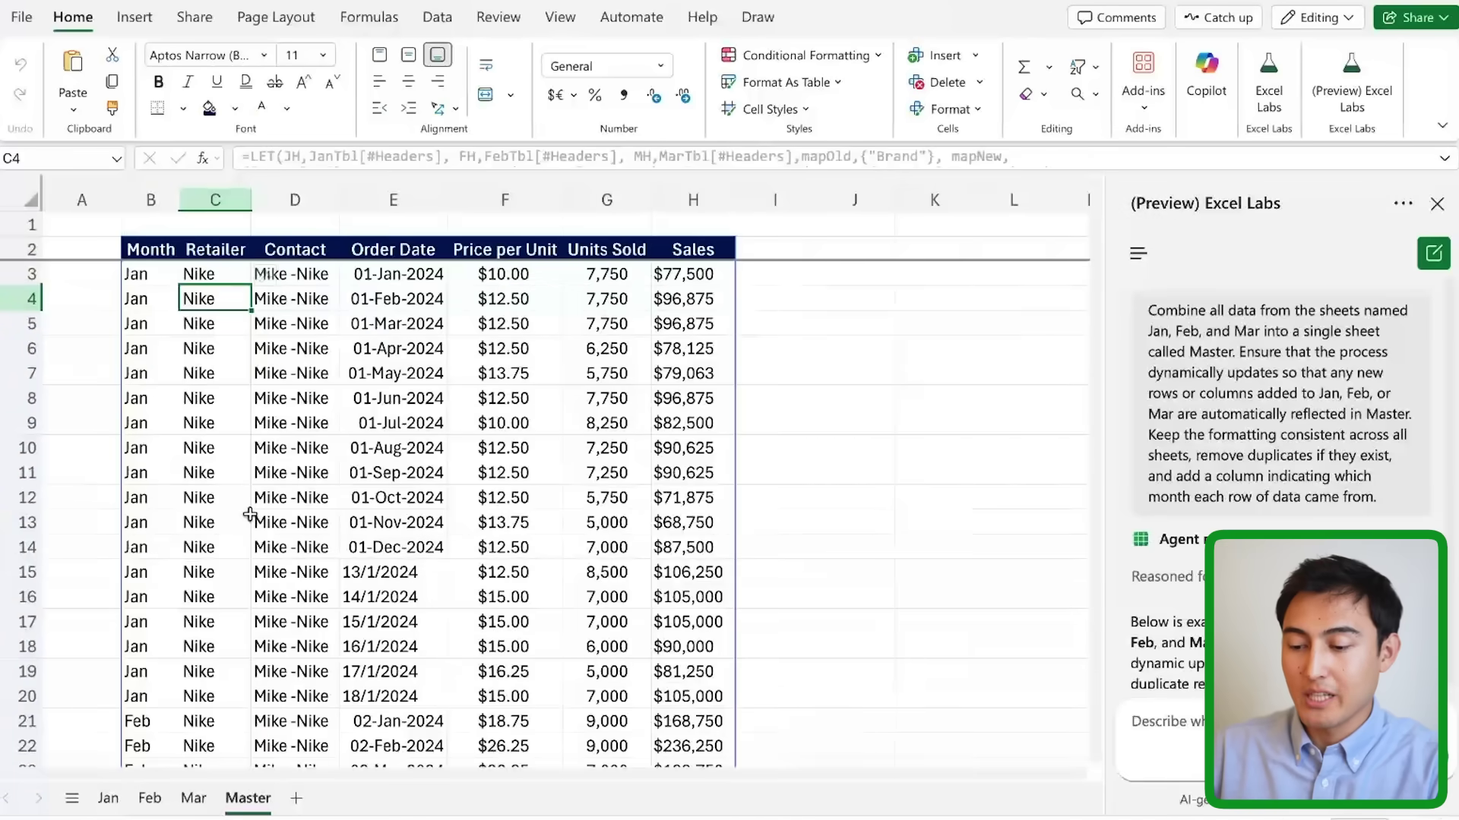
pyautogui.scroll(-4, 250, 515)
pyautogui.scroll(4, 250, 515)
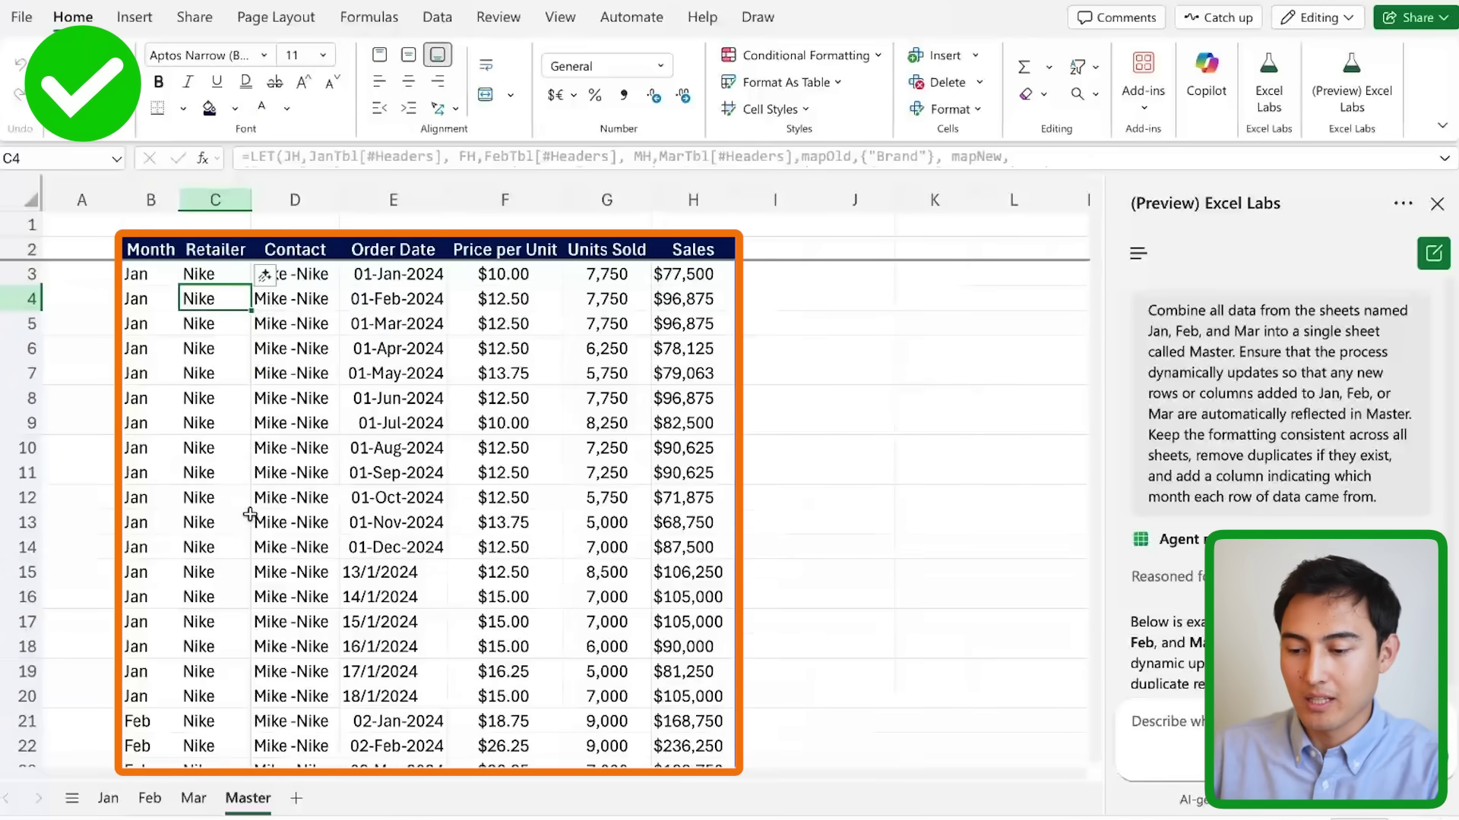
pyautogui.click(145, 346)
pyautogui.scroll(-5, 143, 343)
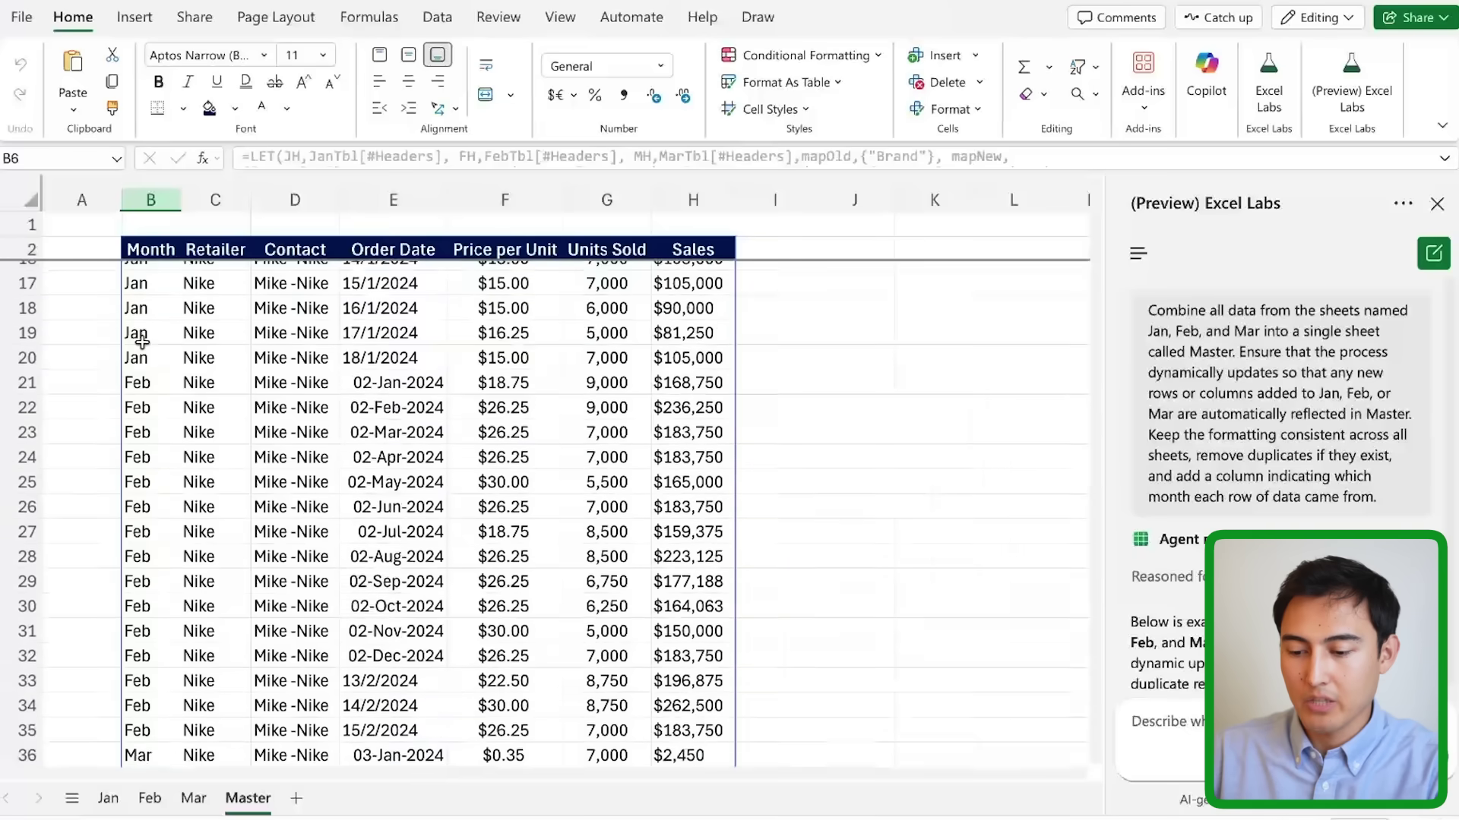
pyautogui.scroll(-7, 136, 577)
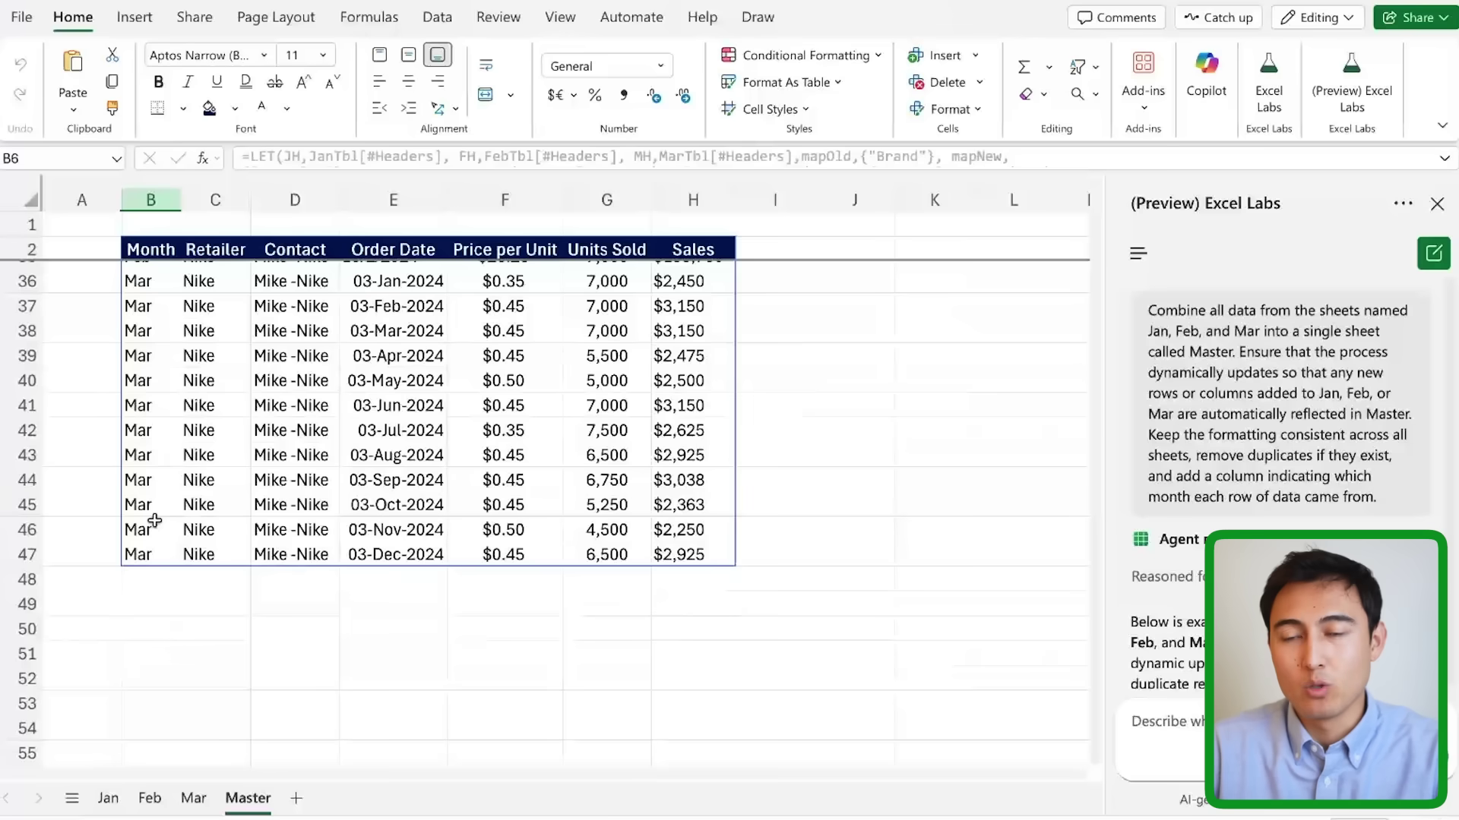
# Step: Add a Mar row copied from the 03-Oct-2024 entry with 100,000 units sold
pyautogui.click(194, 797)
pyautogui.click(130, 496)
pyautogui.hotkey('shift', 'space')
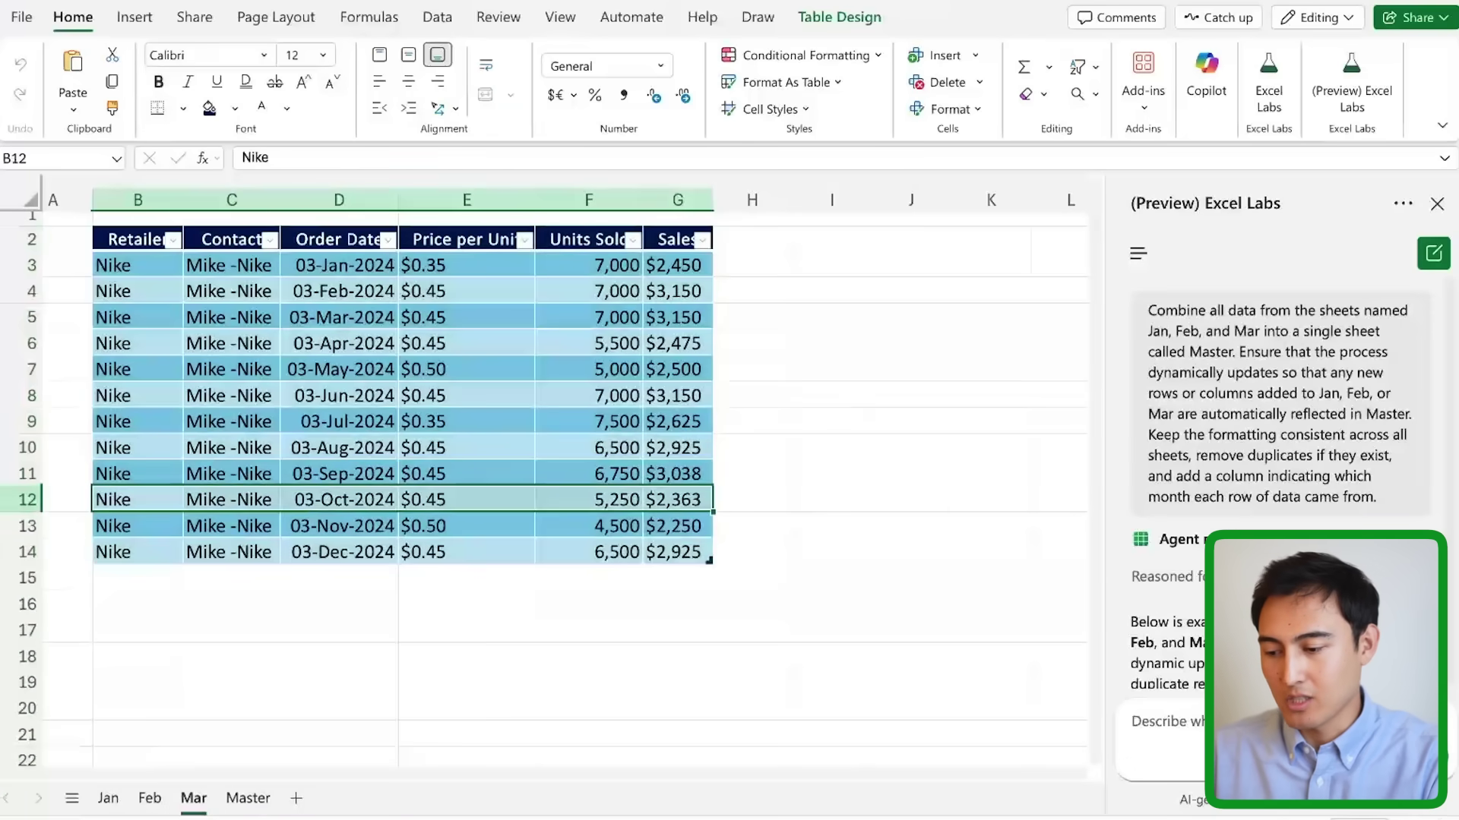
pyautogui.hotkey('ctrl', 'c')
pyautogui.press('Down')
pyautogui.press('Down')
pyautogui.press('Down')
pyautogui.hotkey('ctrl', 'v')
pyautogui.press('Right')
pyautogui.press('Right')
pyautogui.press('Right')
pyautogui.press('Right')
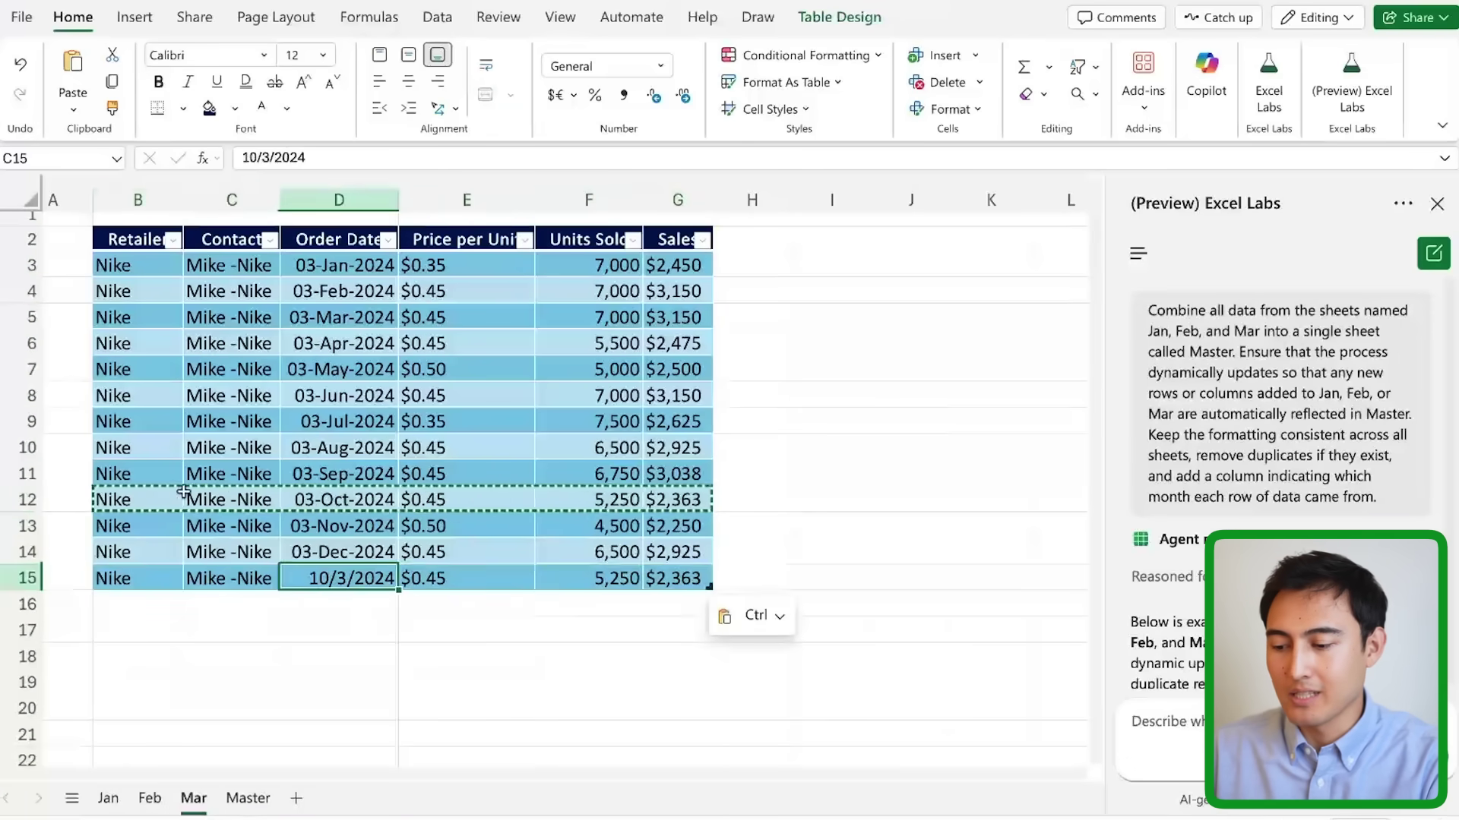
pyautogui.write('100000')
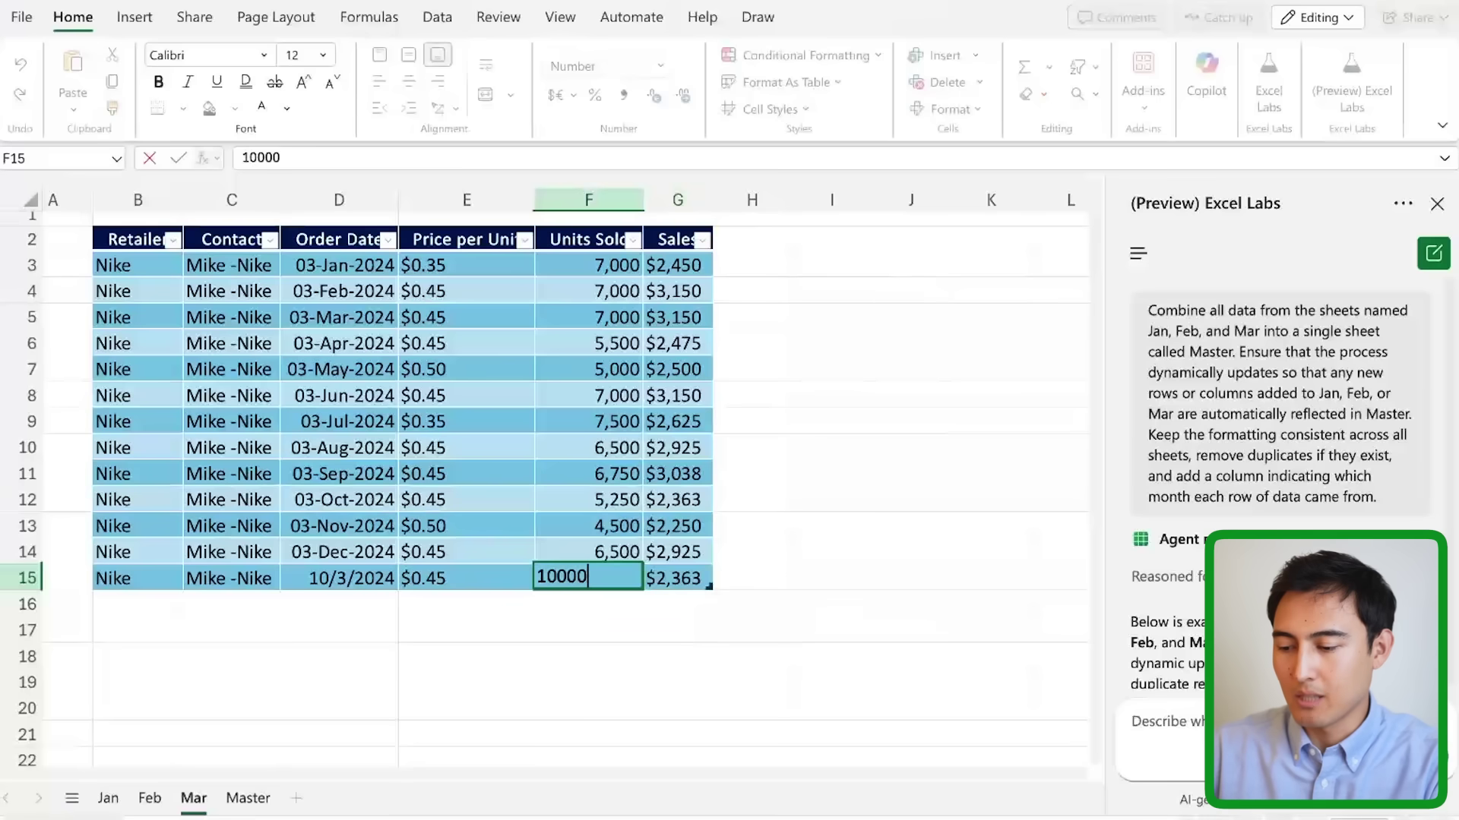
pyautogui.press('Return')
pyautogui.press('Up')
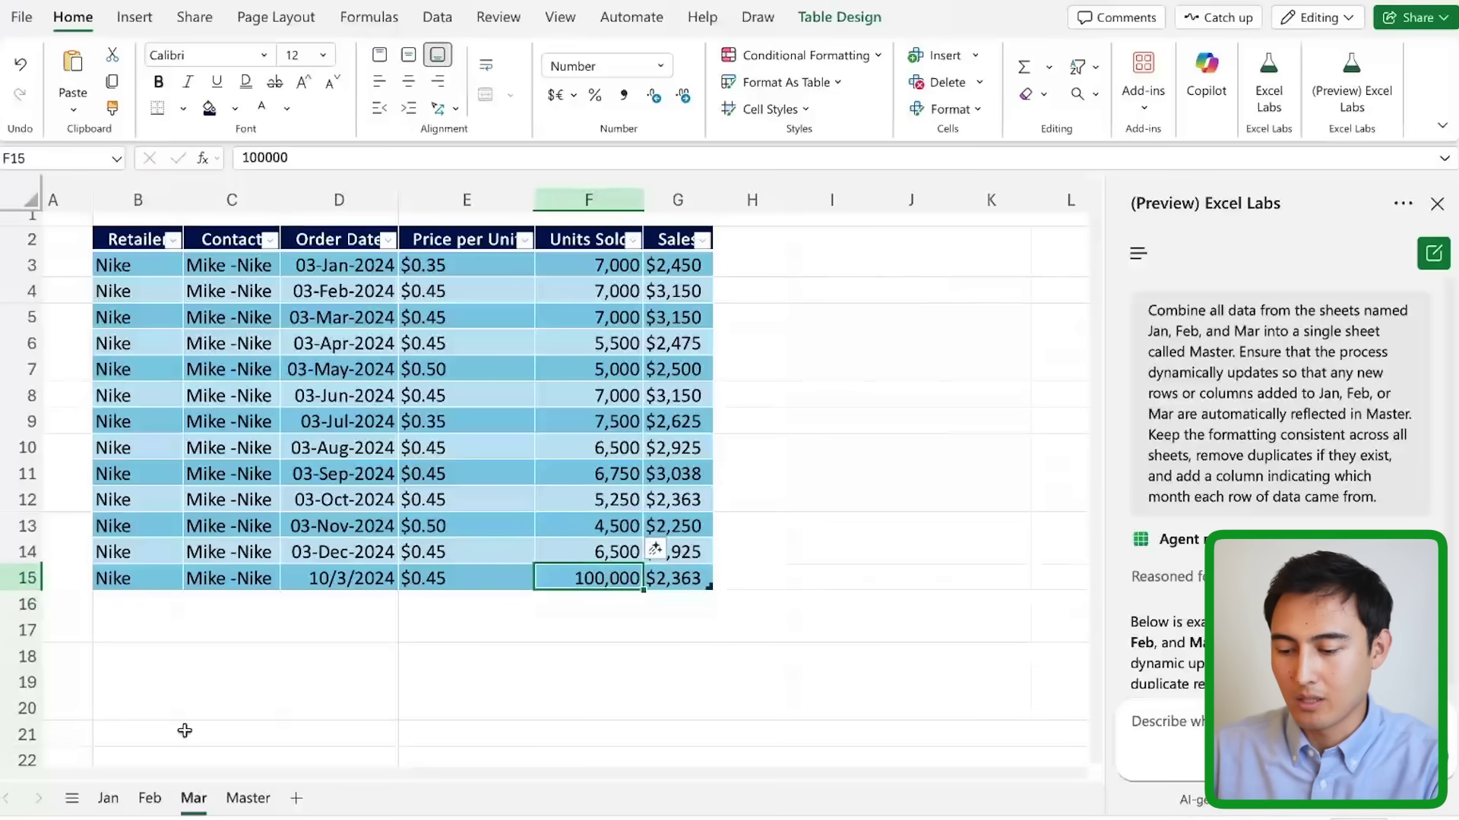
# Step: Confirm the new March row appears as row 48 in Master with 100,000 units
pyautogui.click(248, 798)
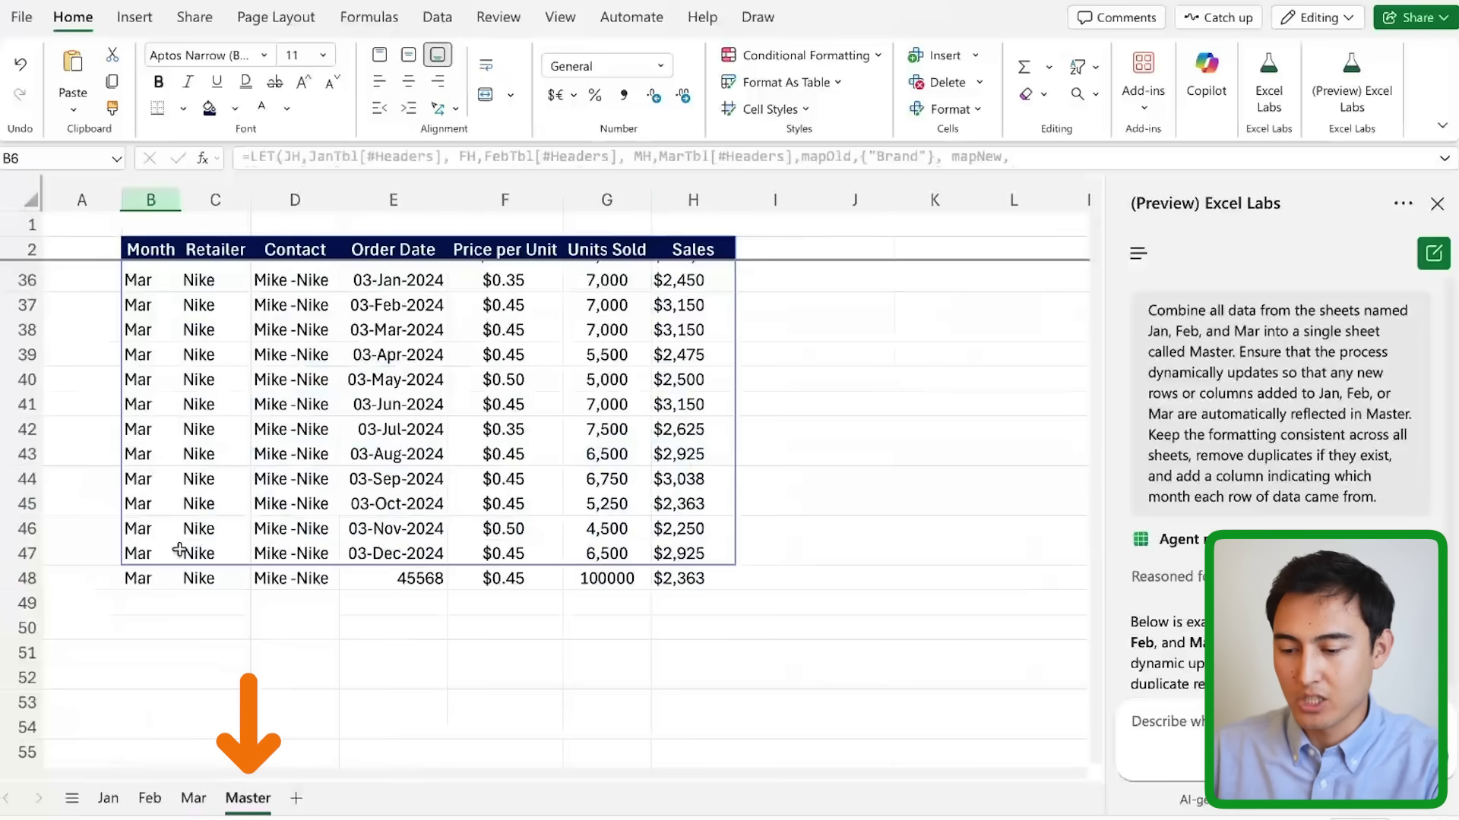
pyautogui.click(182, 578)
pyautogui.hotkey('ctrl', 'shift', 'Right')
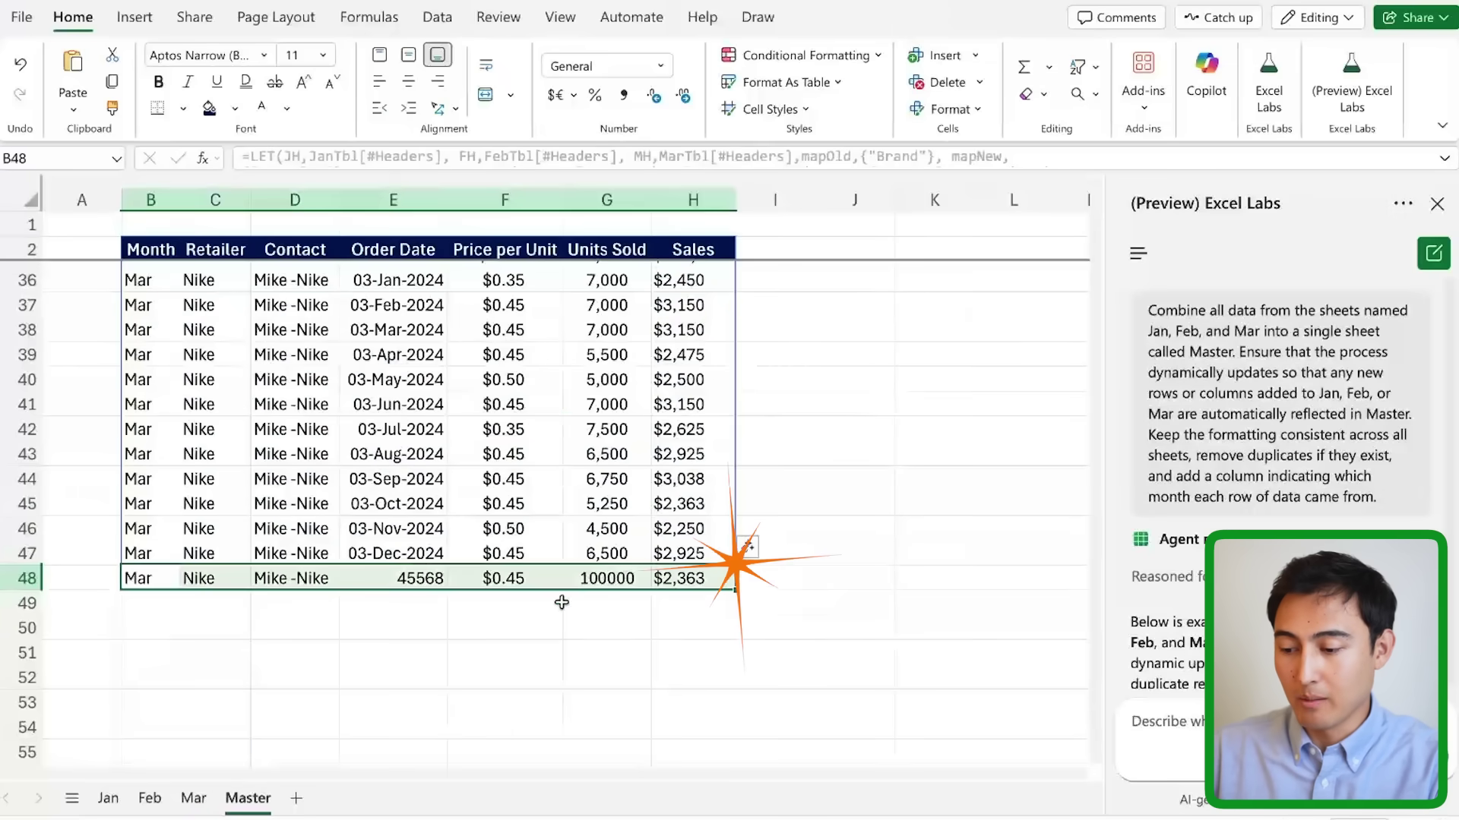
pyautogui.click(575, 581)
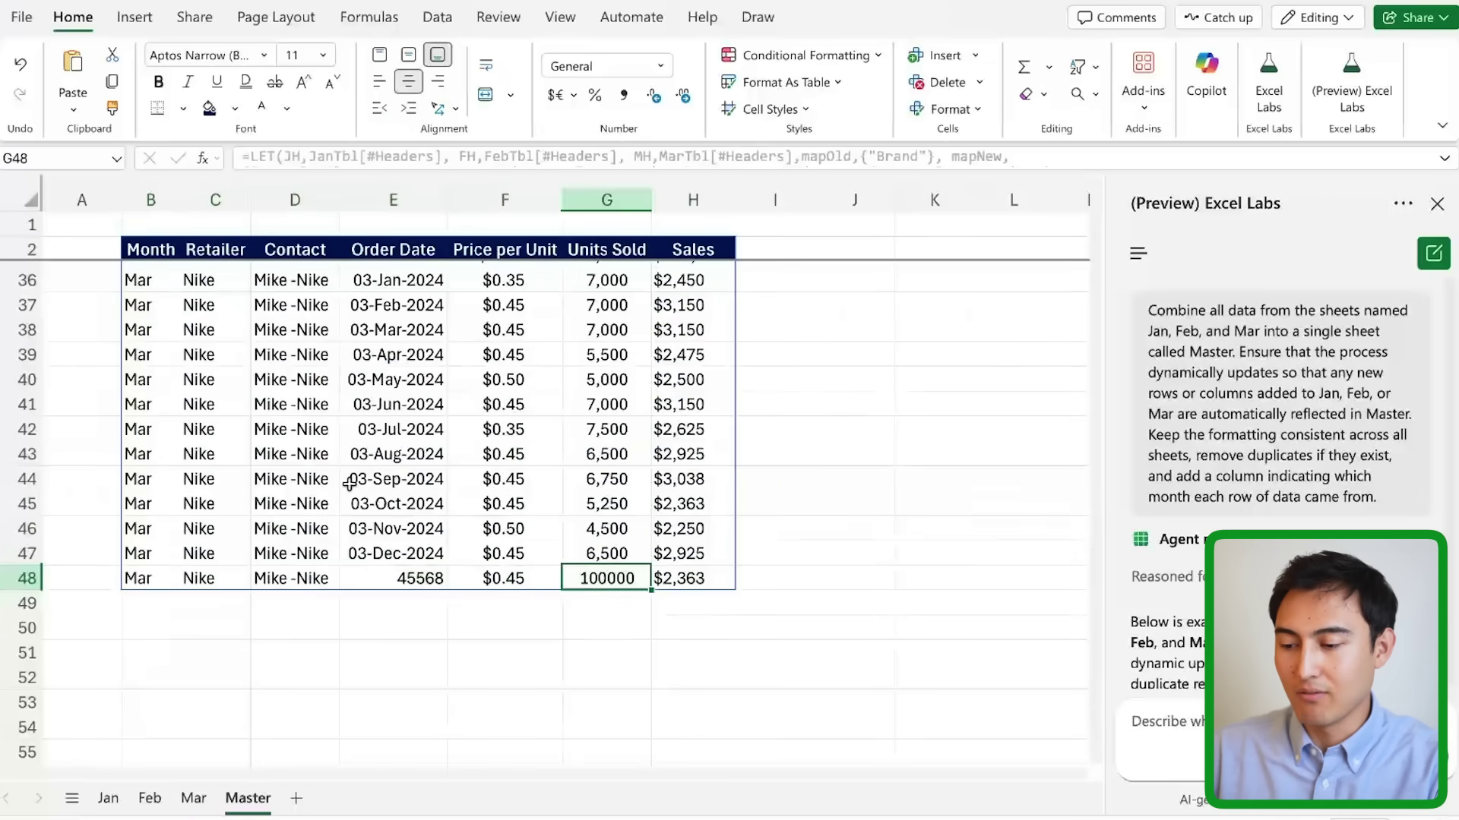
# Step: Select Month header B2 and expand the formula bar to read the LET consolidation formula
pyautogui.scroll(11, 349, 484)
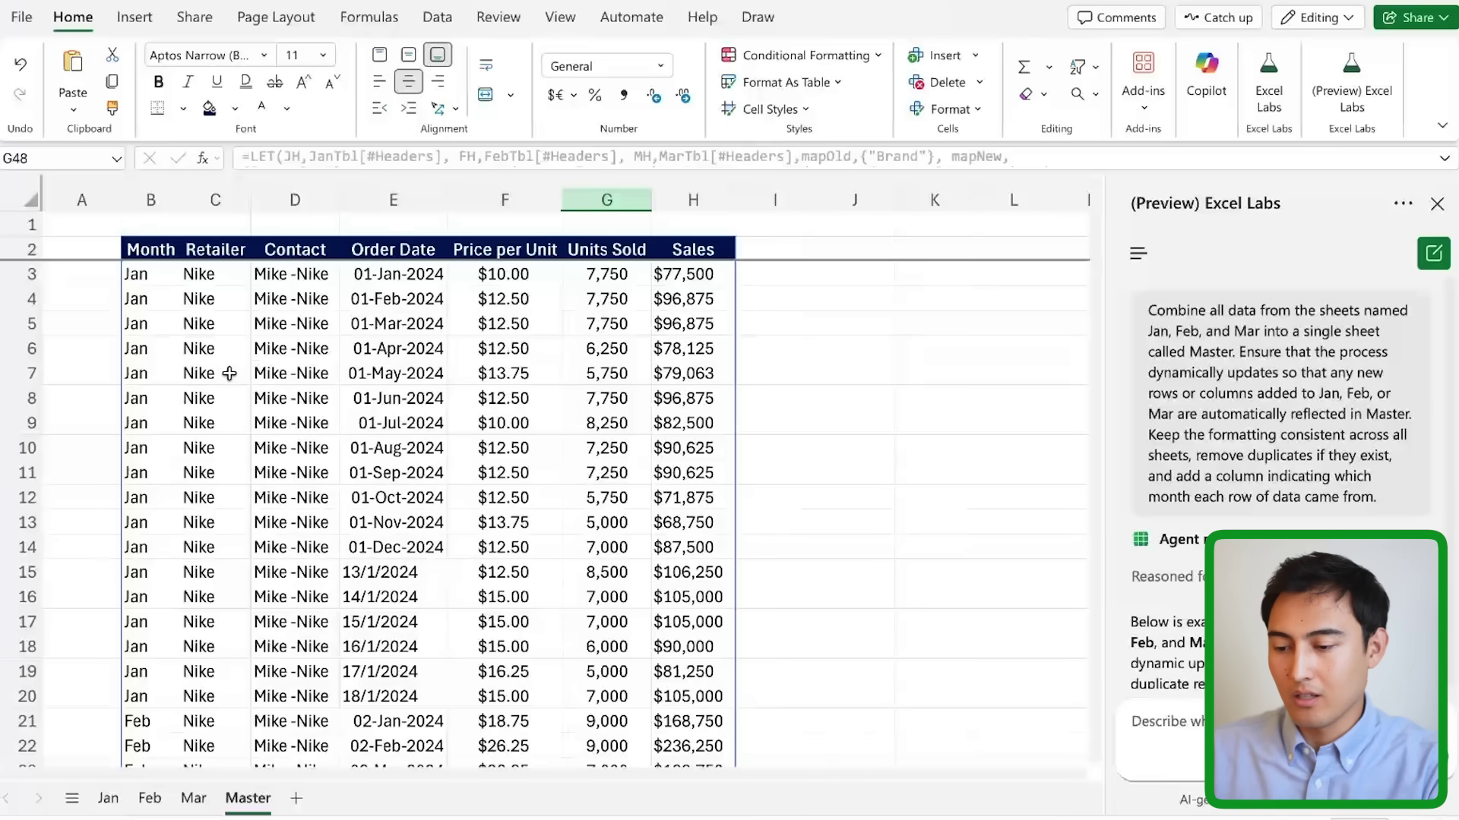
pyautogui.click(172, 314)
pyautogui.press('Up')
pyautogui.press('Up')
pyautogui.press('Up')
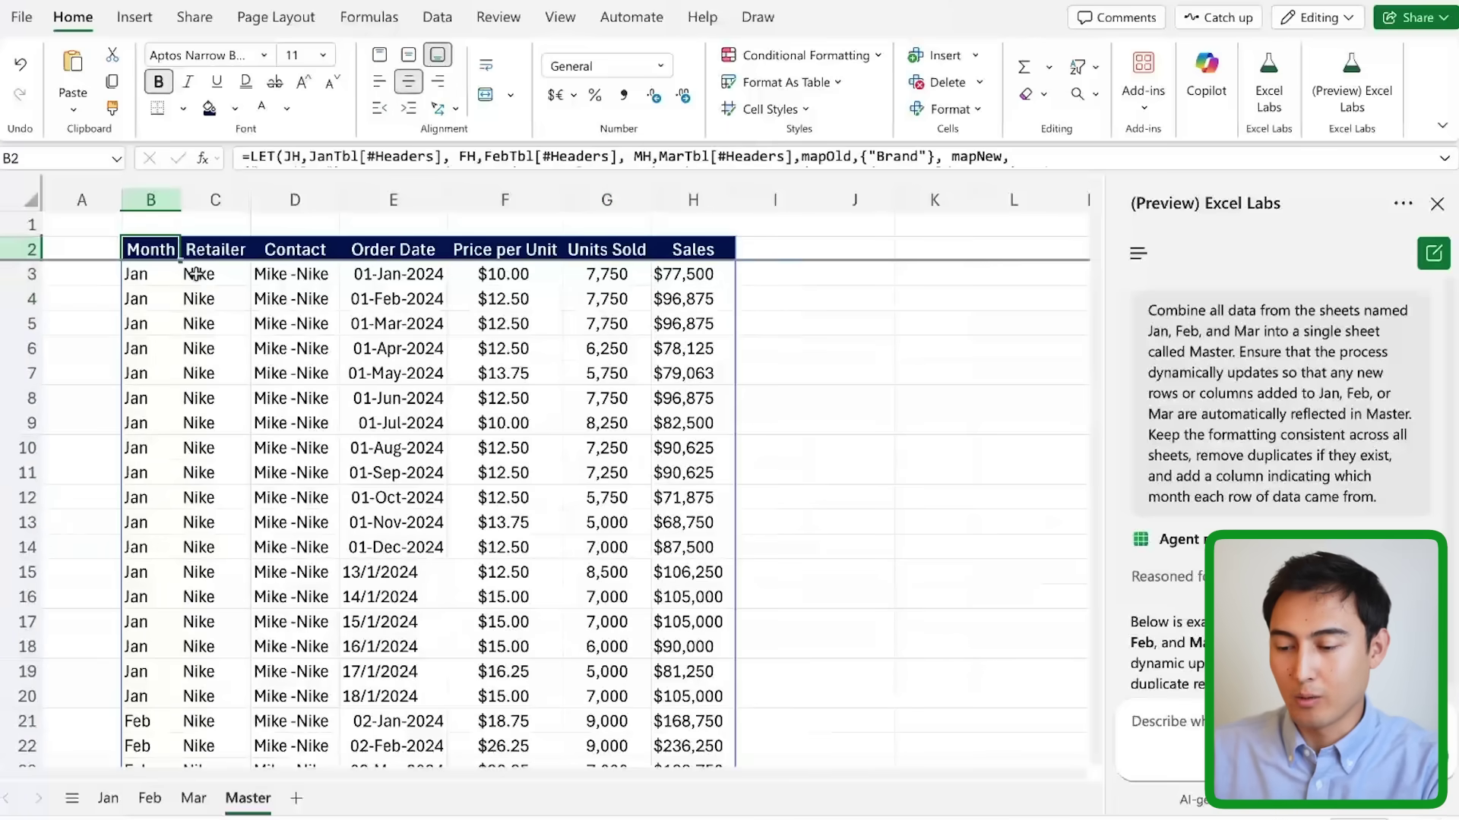
pyautogui.click(1444, 157)
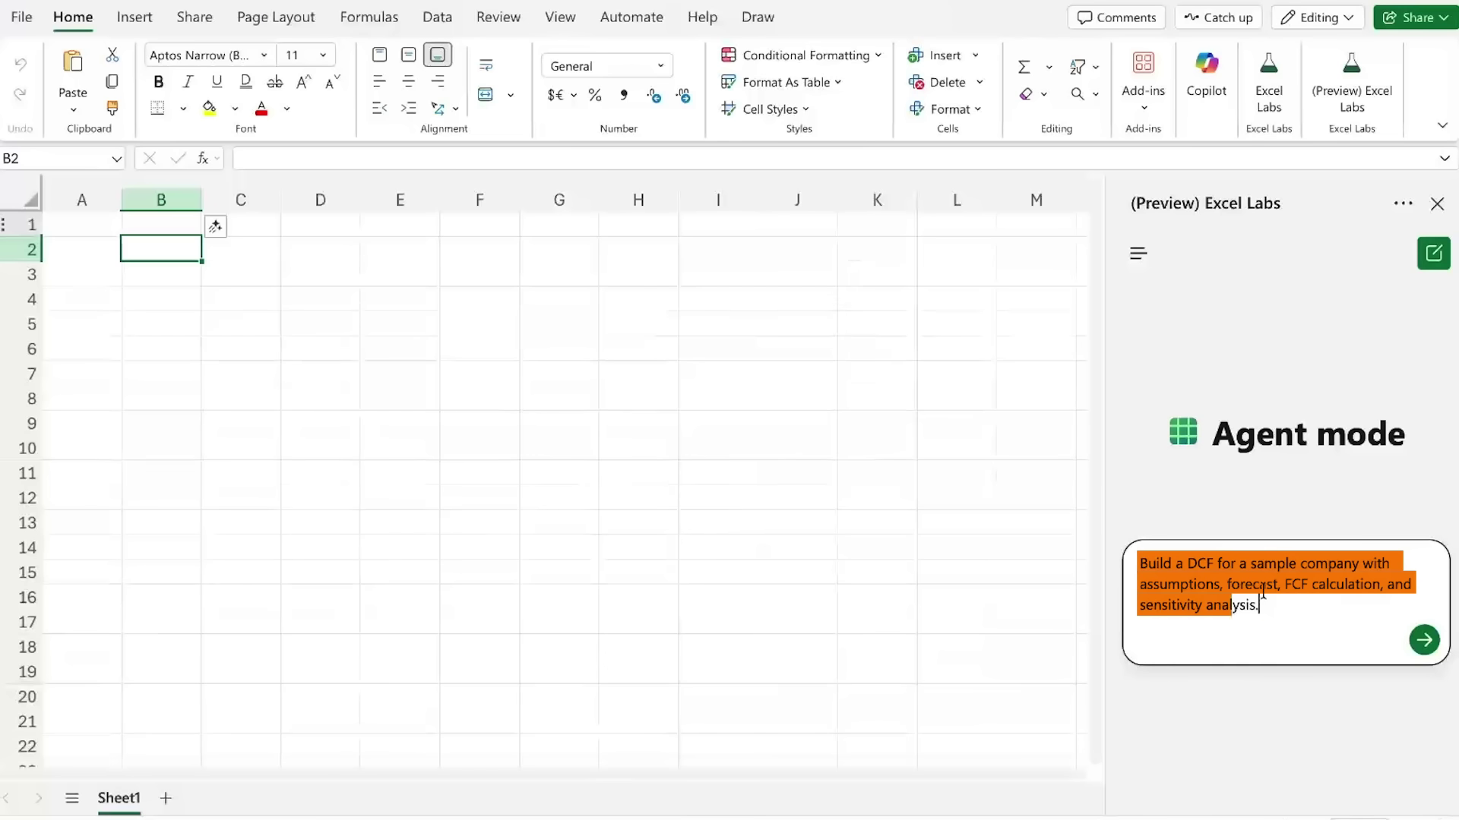
# Step: Place the cursor at the end of the DCF request in the Agent mode box
pyautogui.click(1299, 614)
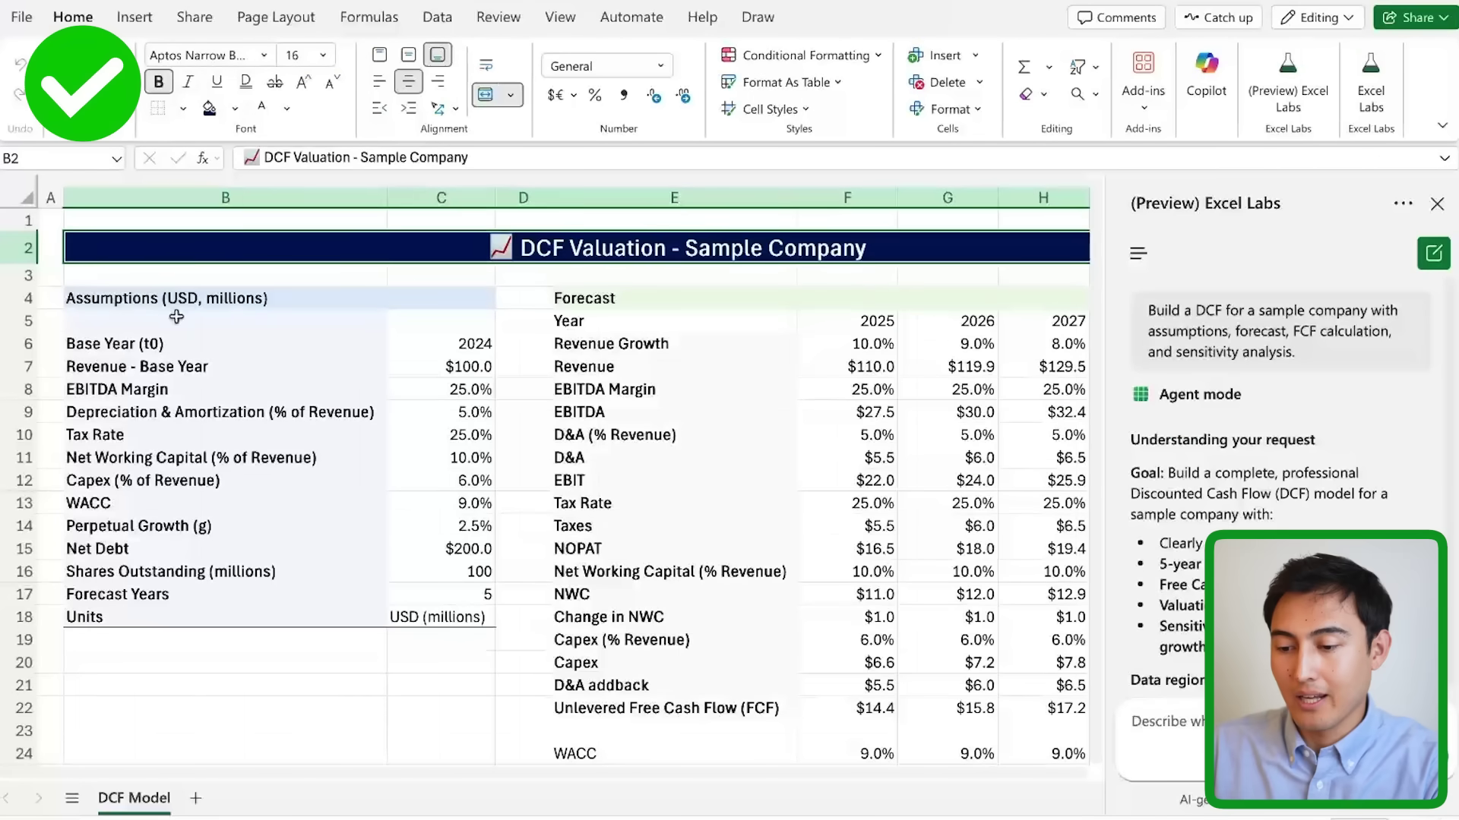
pyautogui.moveTo(174, 301); pyautogui.dragTo(403, 642)
pyautogui.click(615, 558)
pyautogui.hscroll(5, 615, 558)
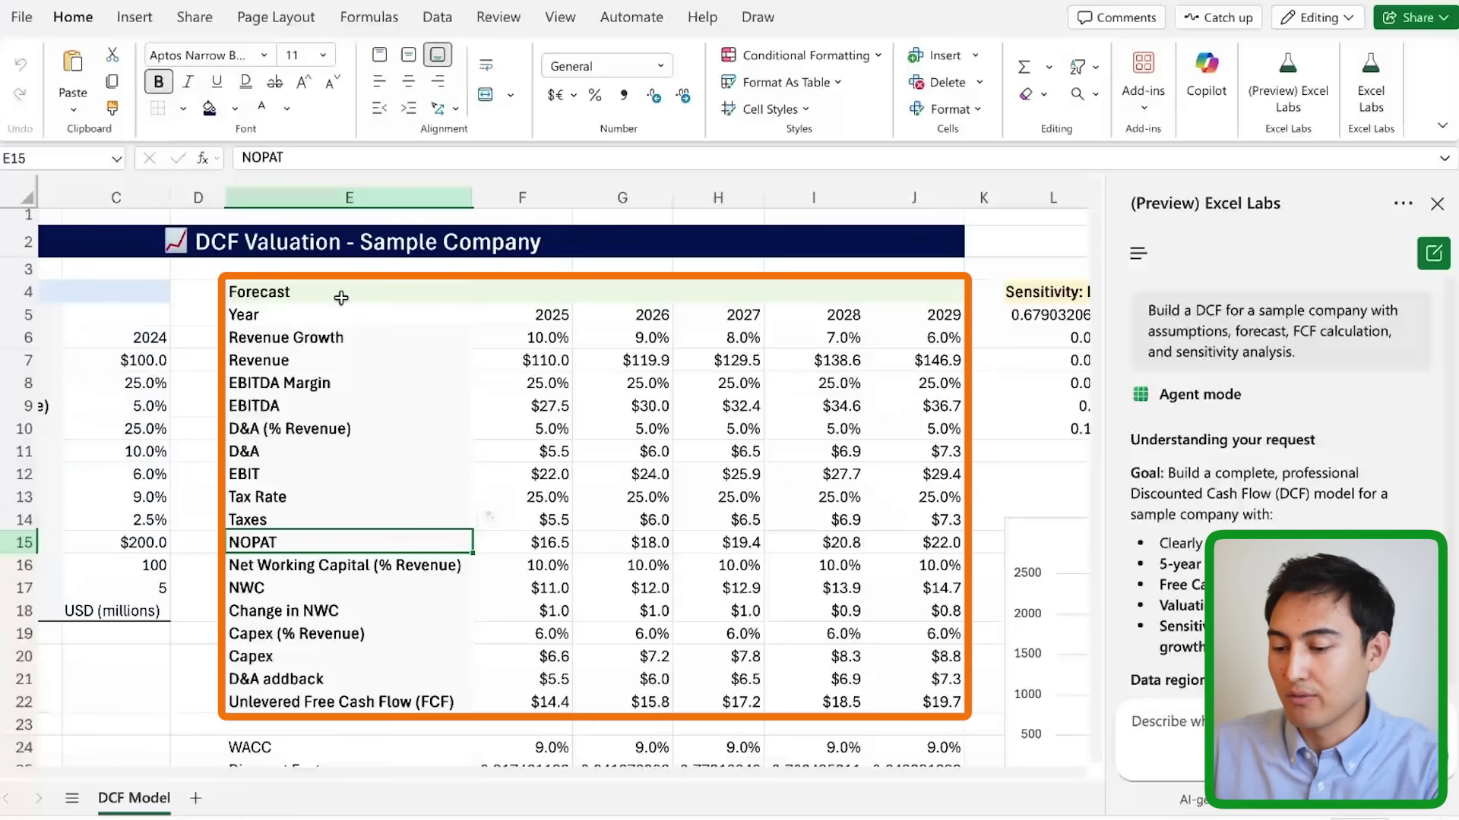
pyautogui.scroll(-3, 387, 495)
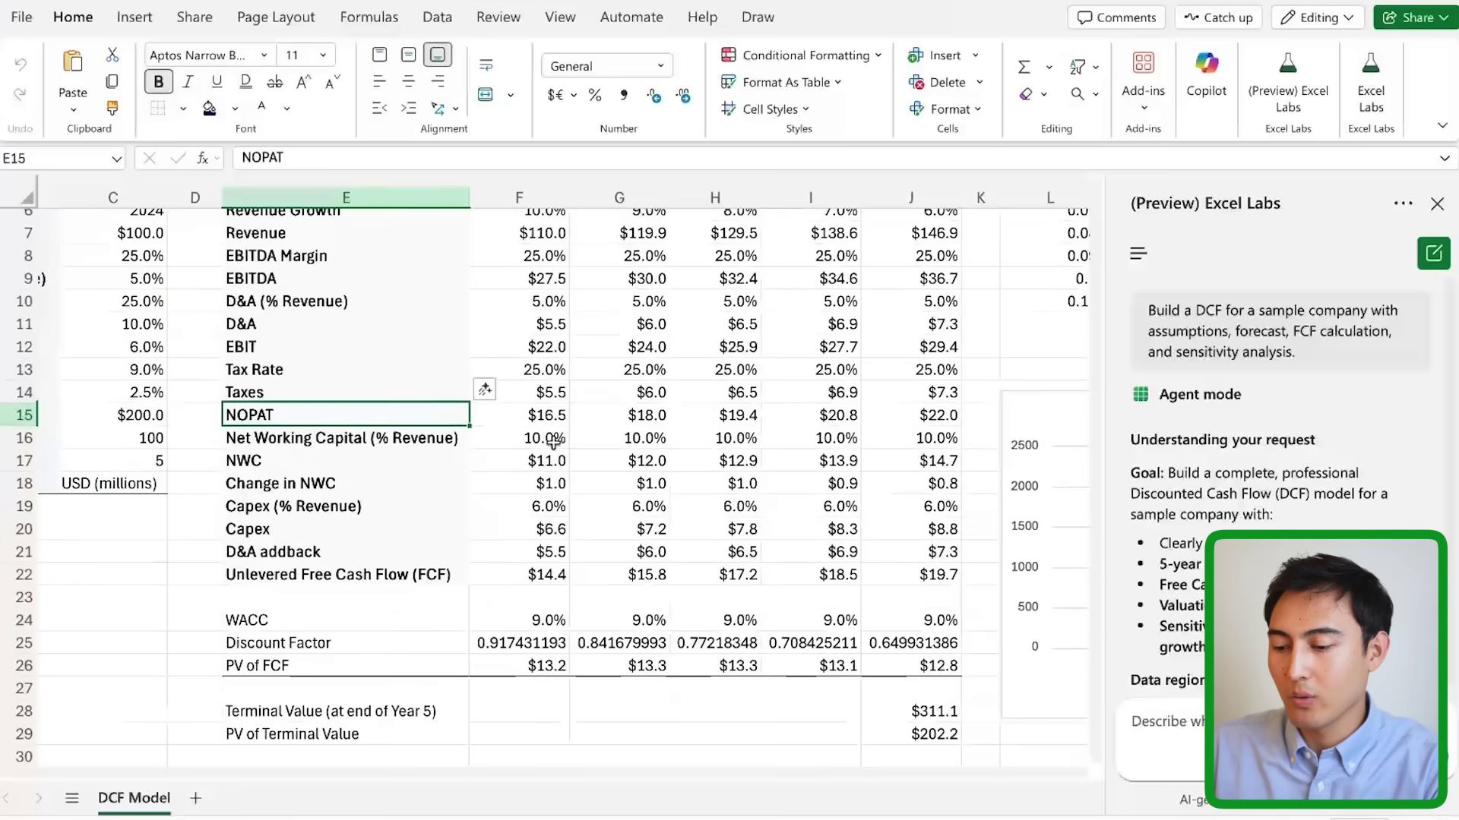
pyautogui.scroll(-2, 732, 570)
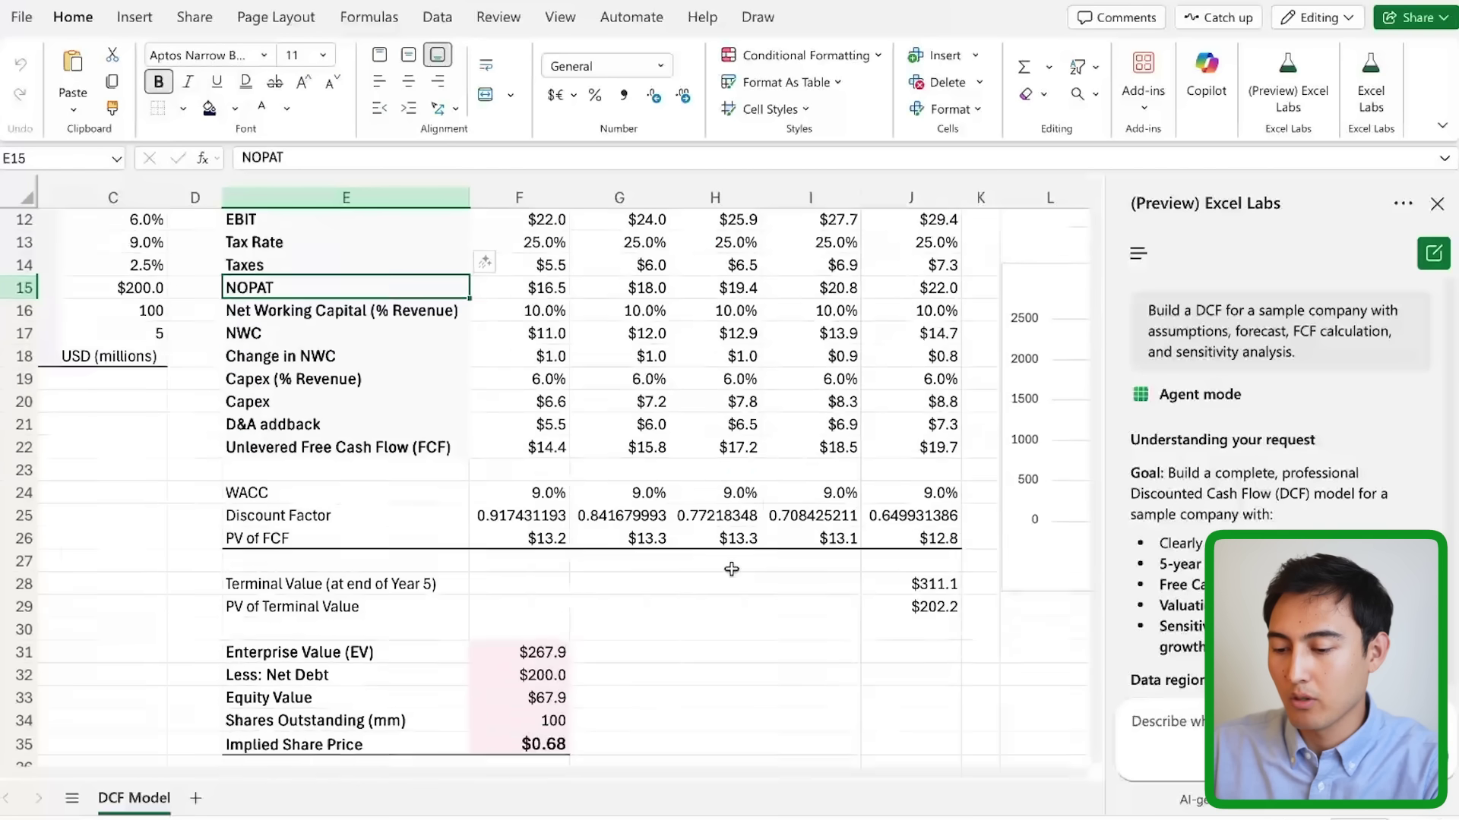
pyautogui.click(295, 602)
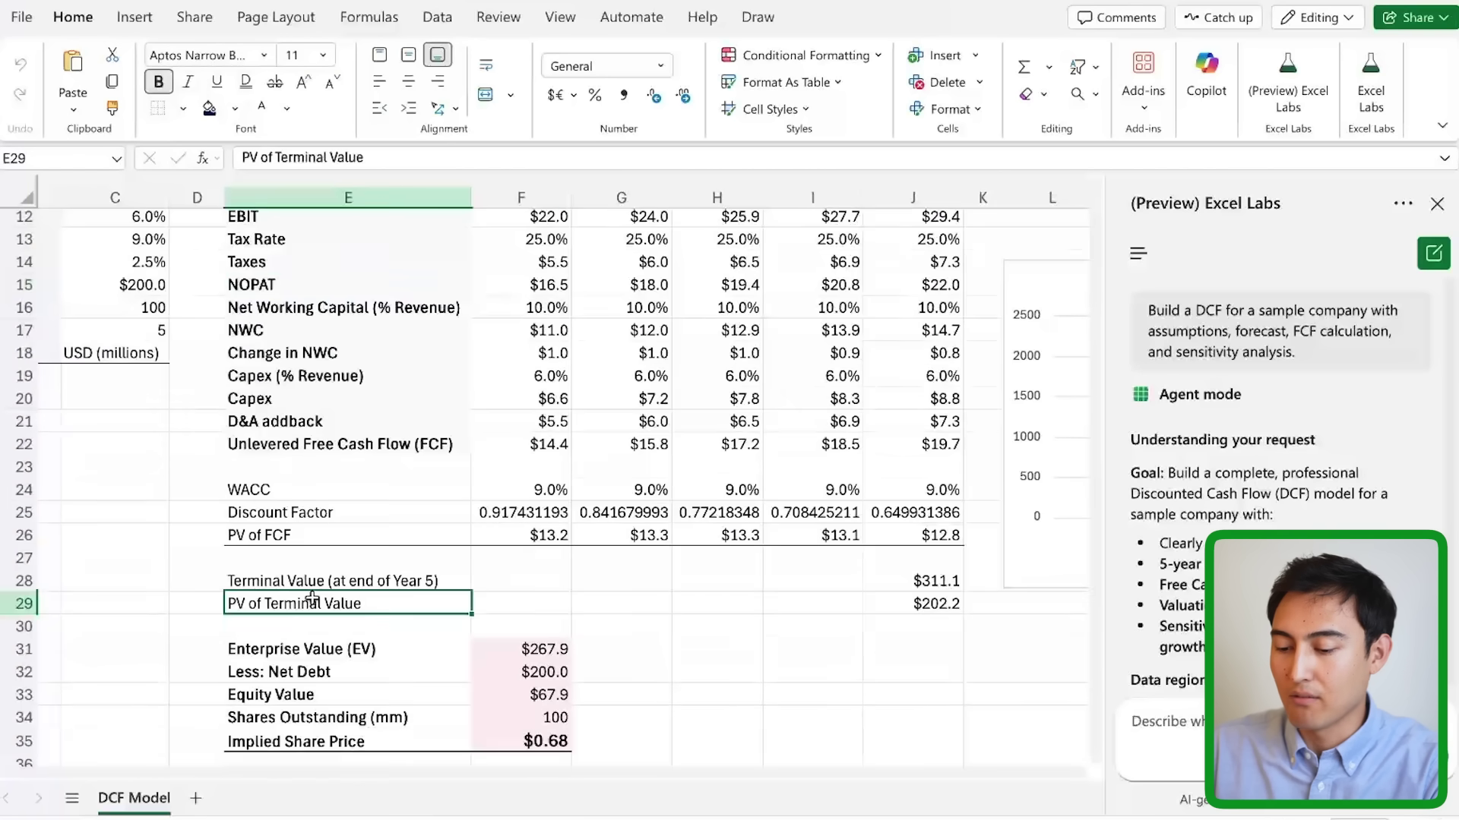
pyautogui.scroll(-2, 311, 598)
pyautogui.click(531, 626)
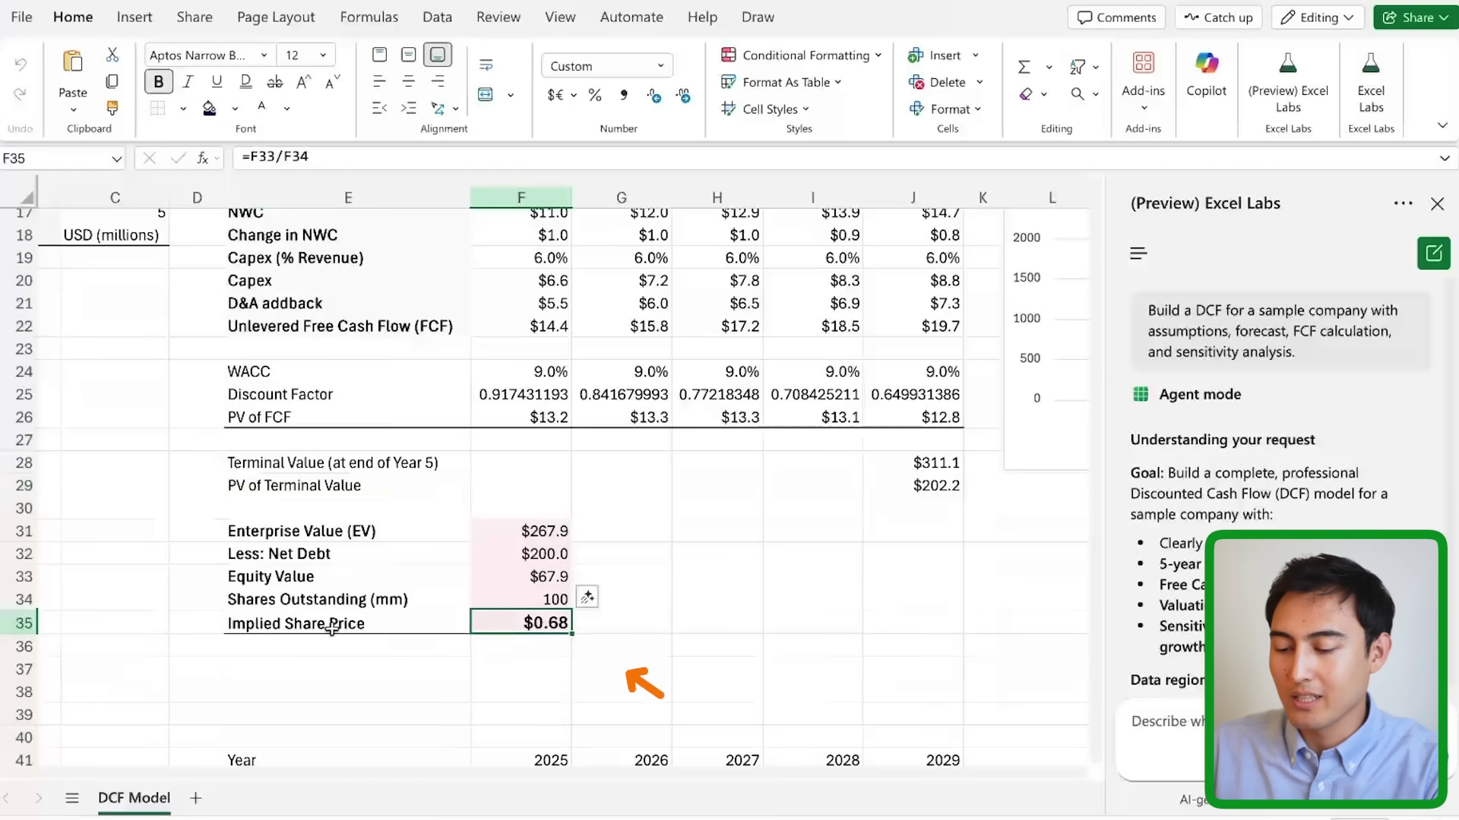
pyautogui.scroll(-1, 546, 623)
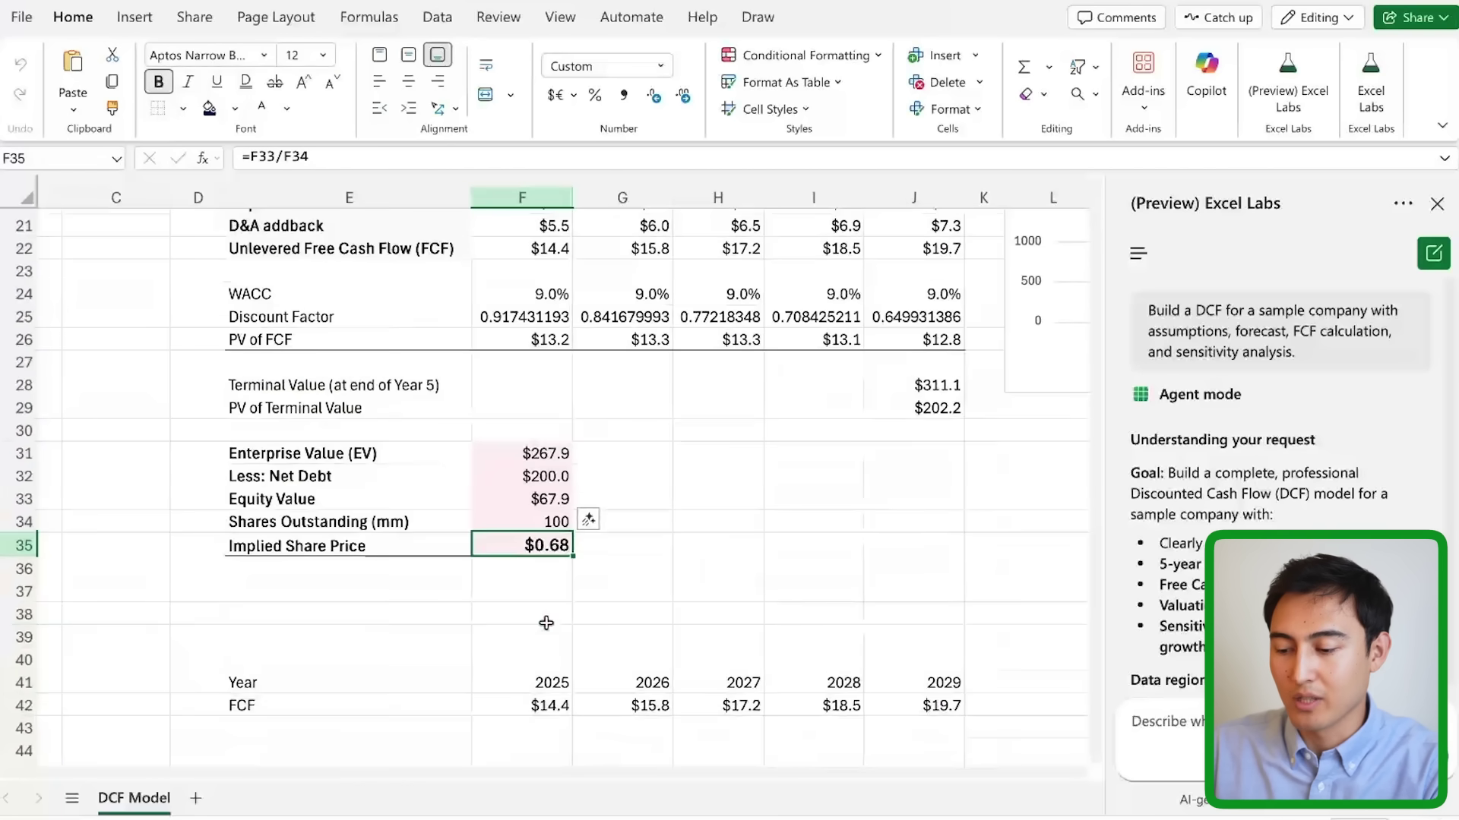
pyautogui.scroll(6, 546, 623)
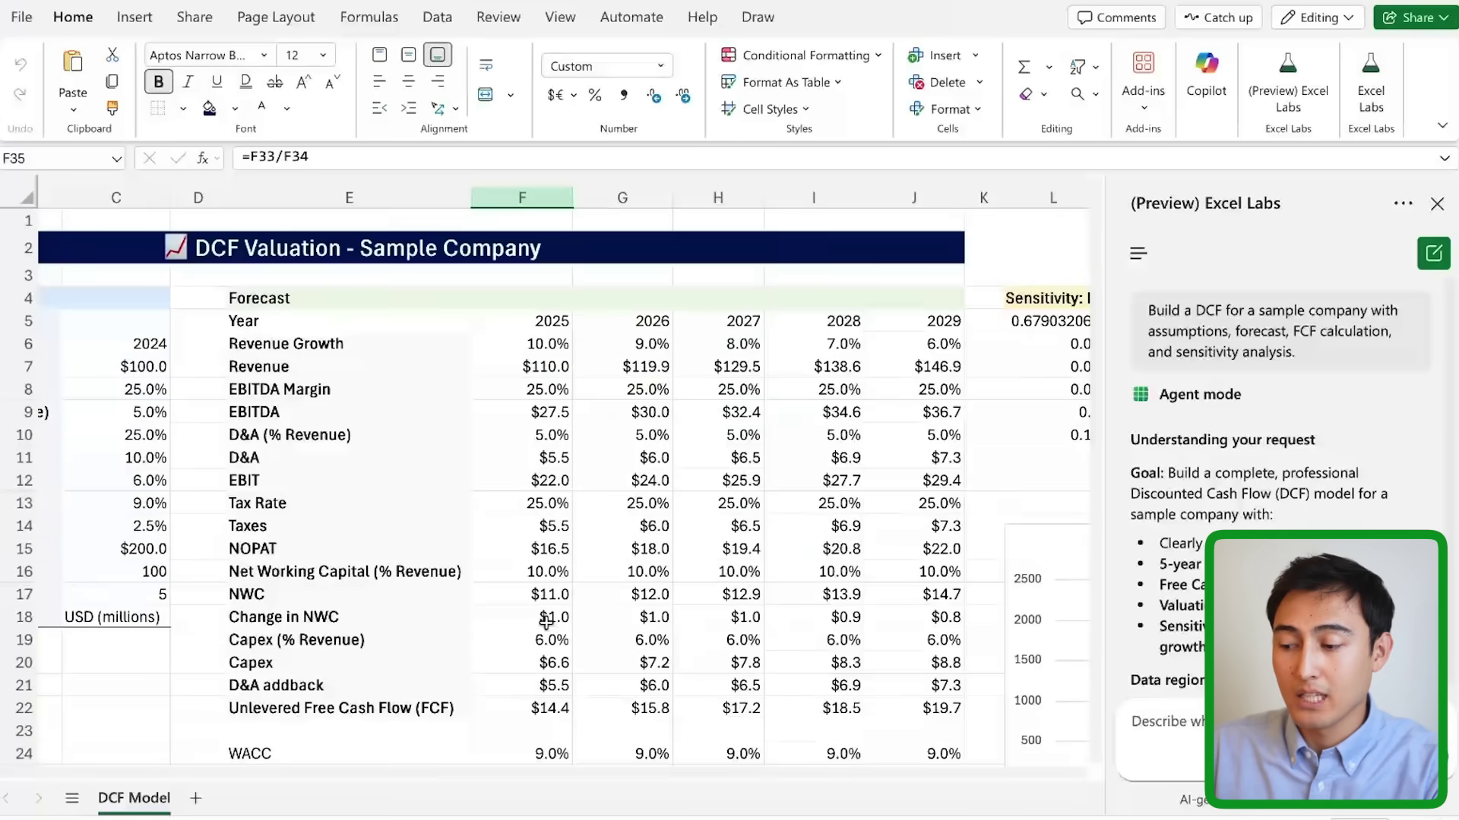
pyautogui.hscroll(5, 547, 622)
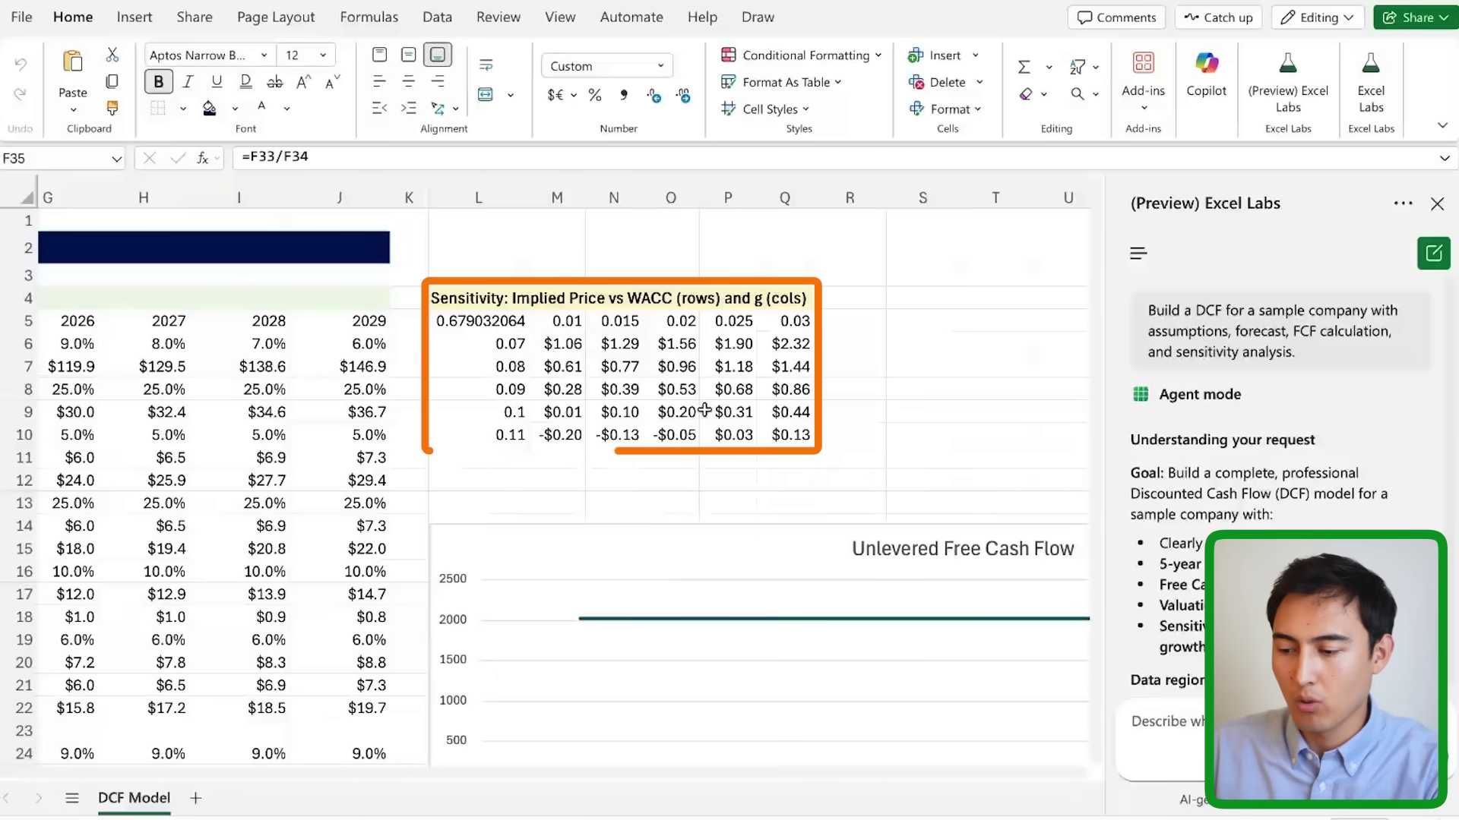
pyautogui.scroll(-5, 700, 408)
pyautogui.hscroll(3, 700, 407)
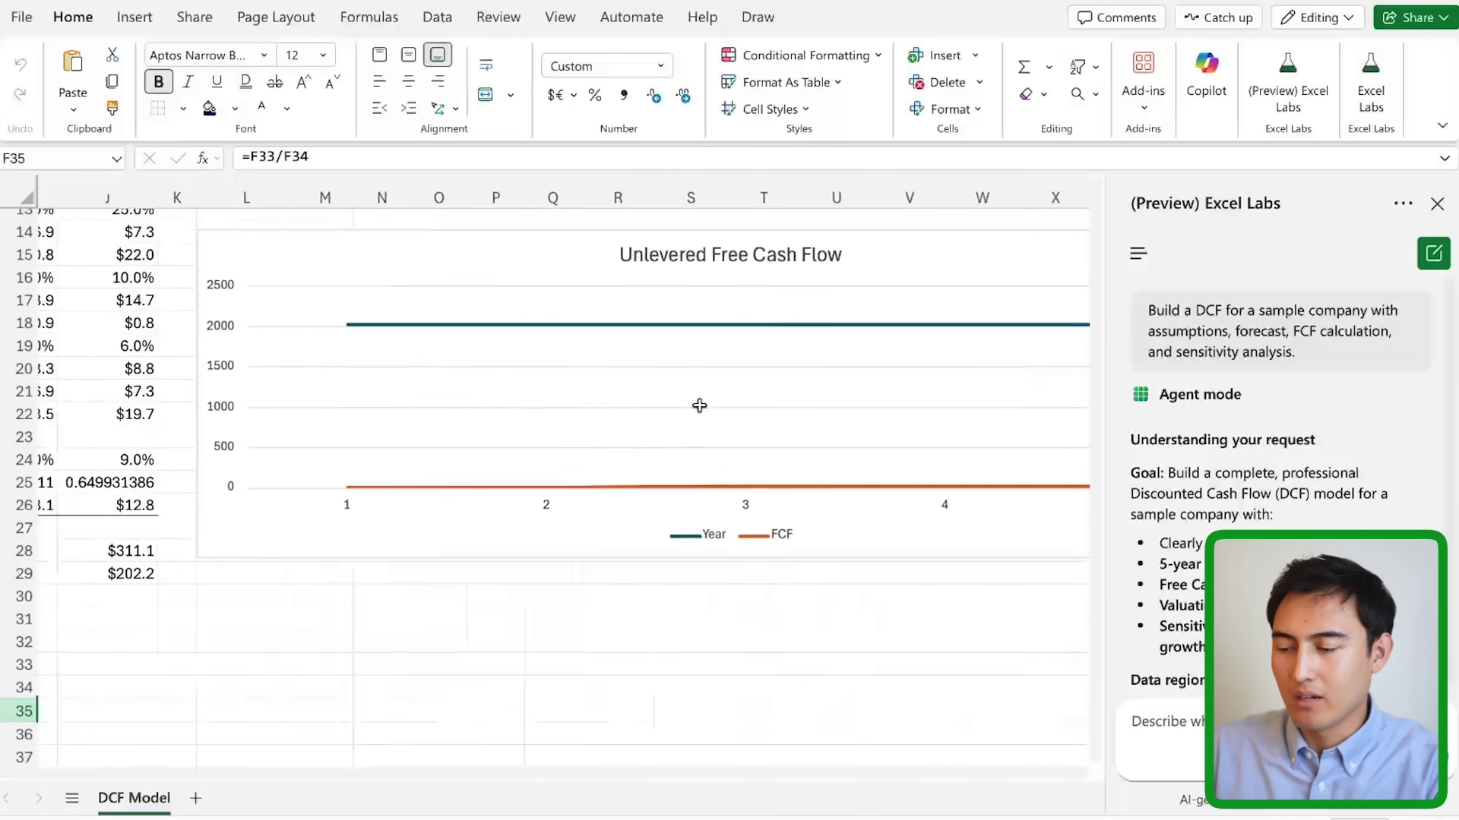
pyautogui.hscroll(1, 700, 407)
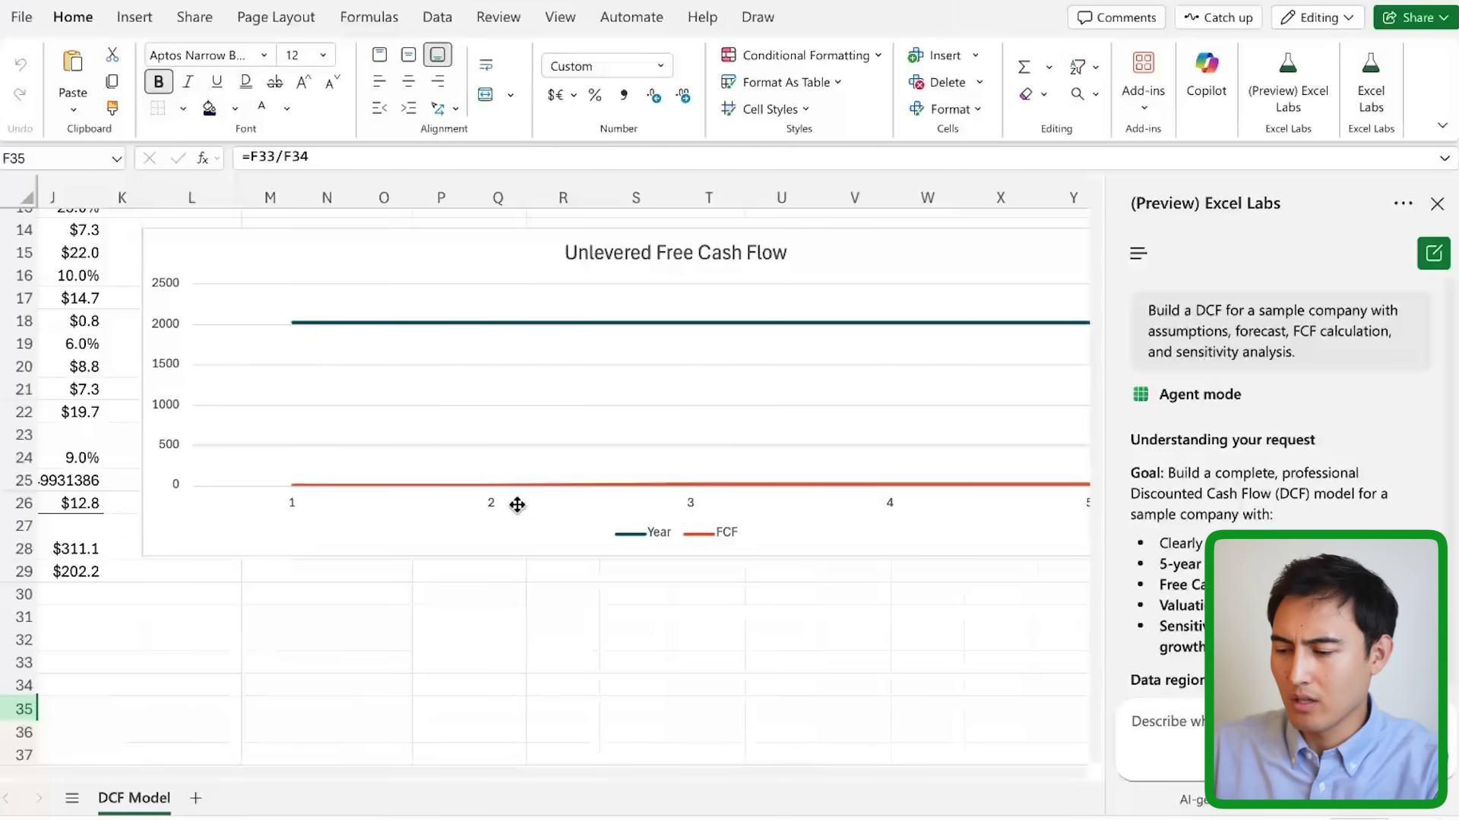
pyautogui.scroll(1, 532, 522)
pyautogui.hscroll(1, 556, 534)
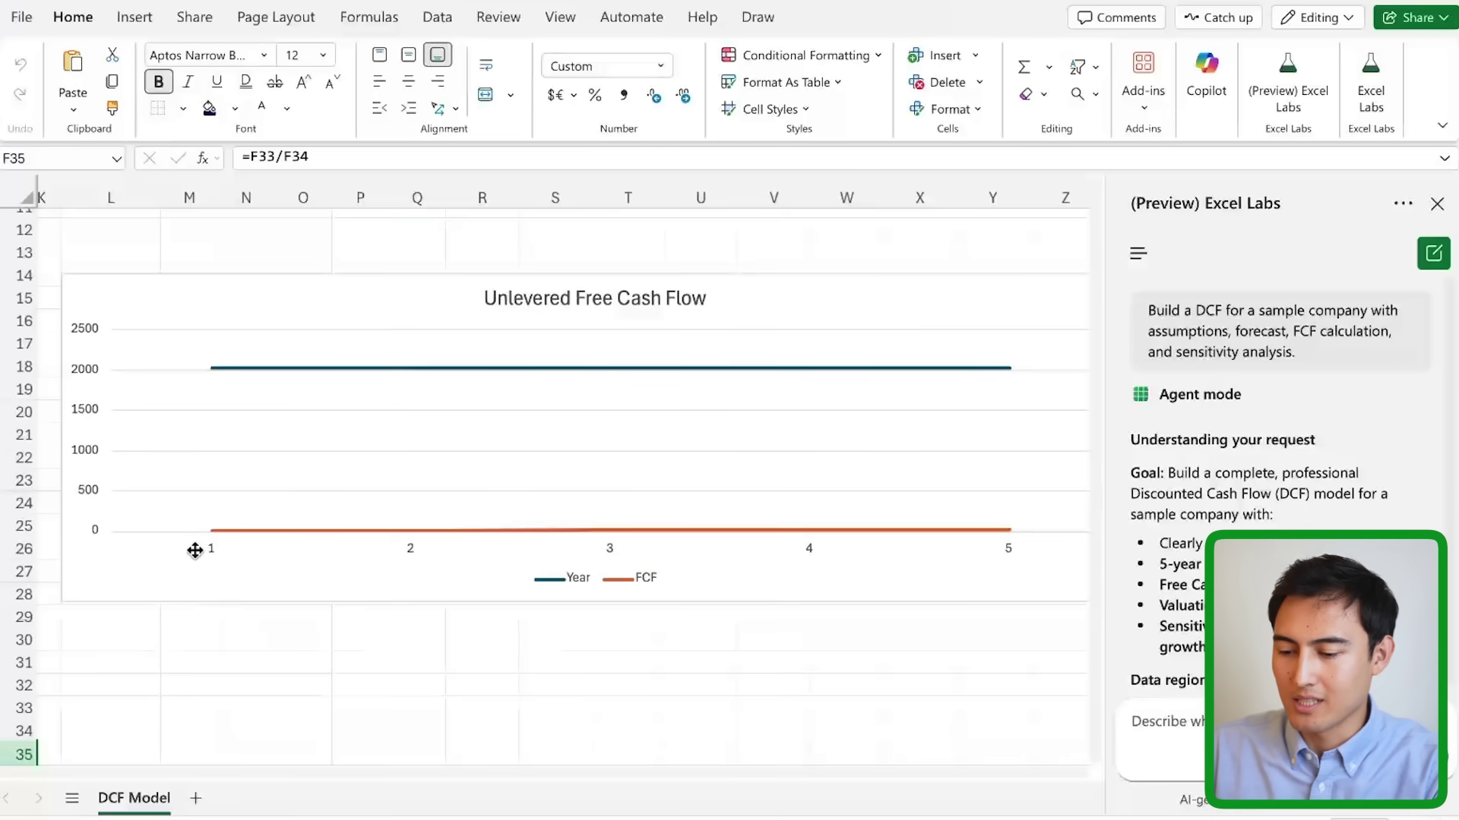
pyautogui.hscroll(-5, 256, 628)
pyautogui.scroll(4, 256, 628)
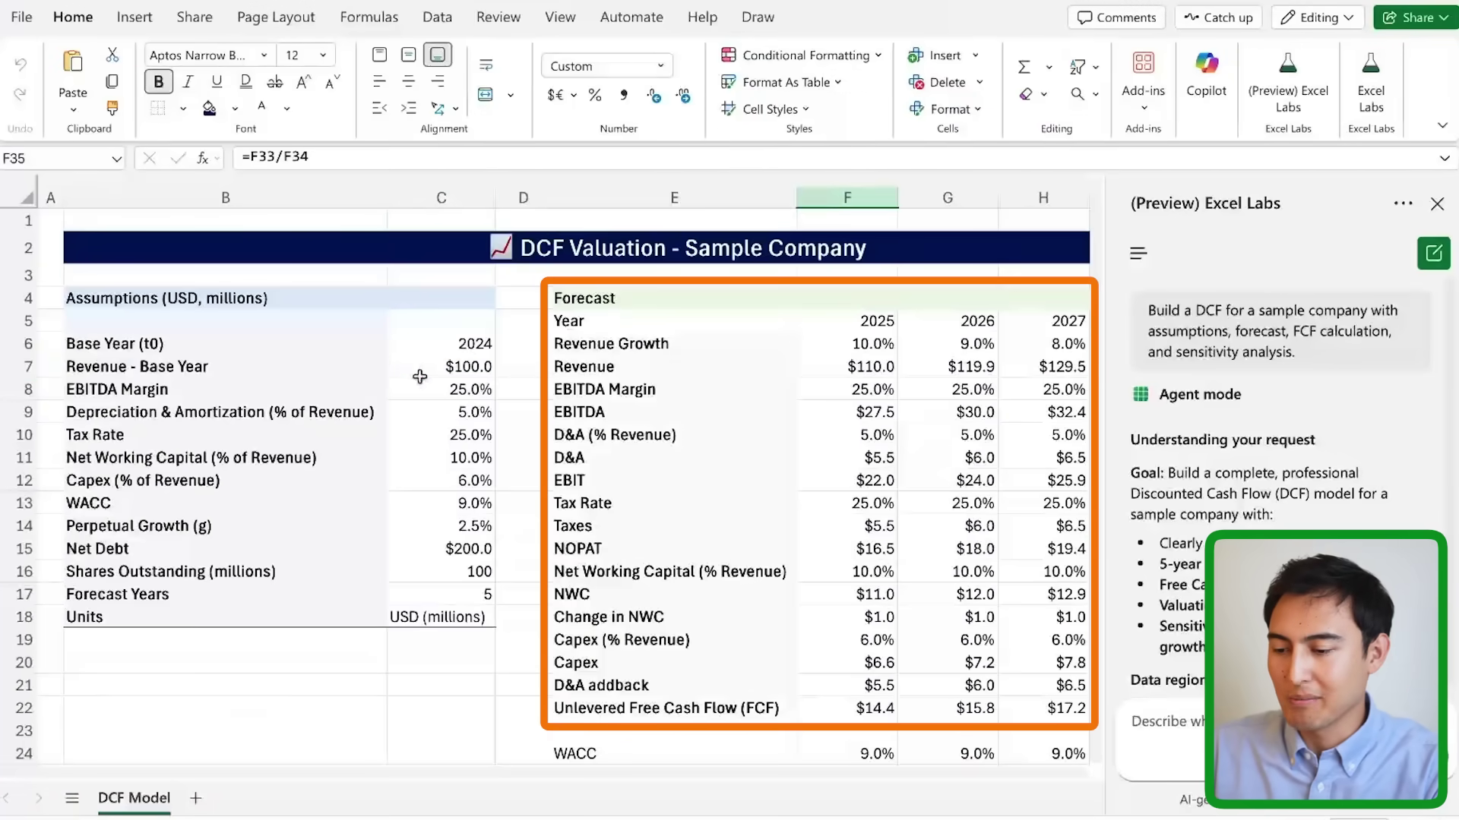
# Step: Enter 5 as the base-year revenue in C7
pyautogui.click(434, 369)
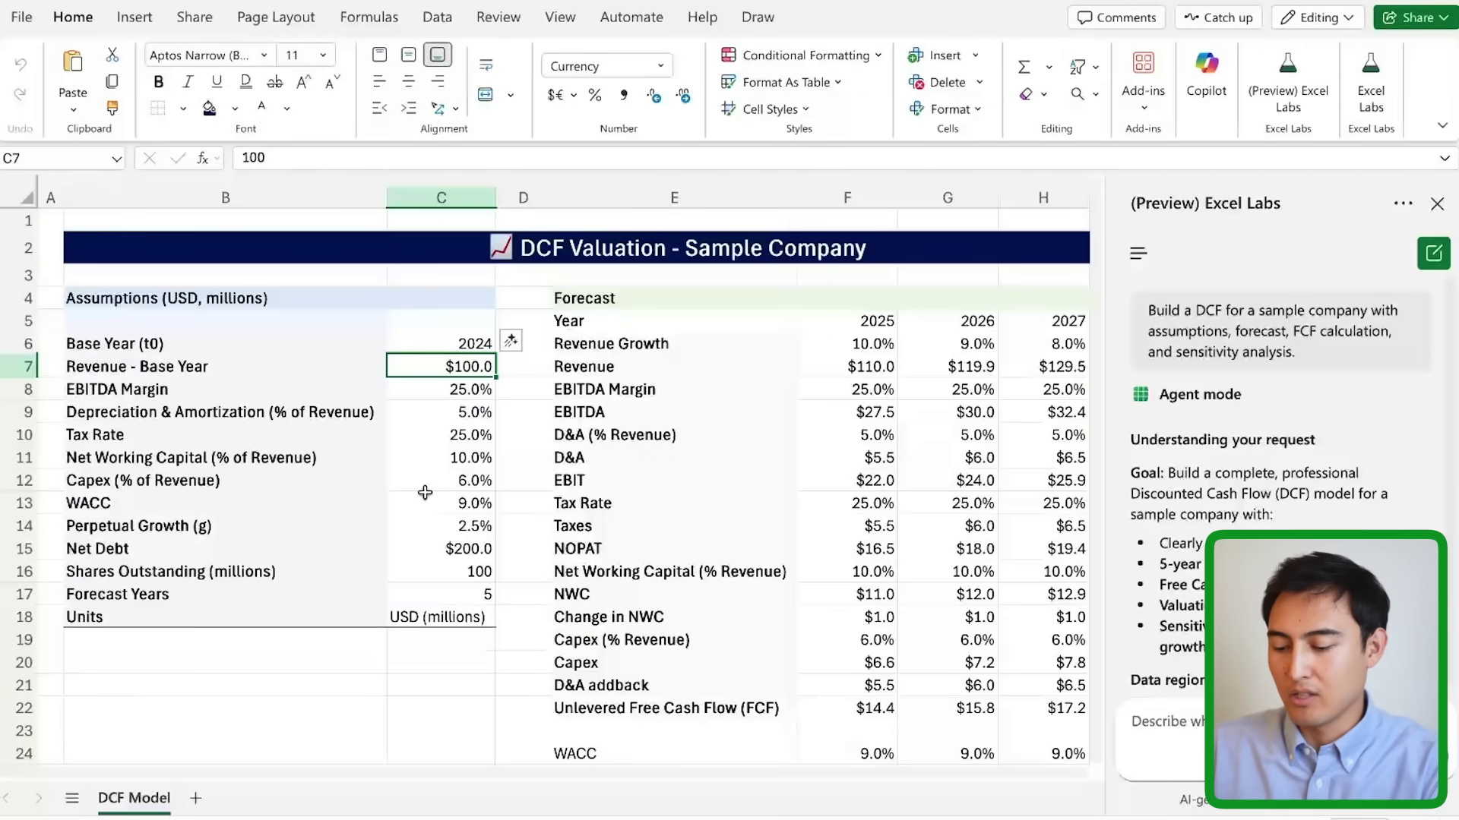
pyautogui.write('5')
pyautogui.press('Return')
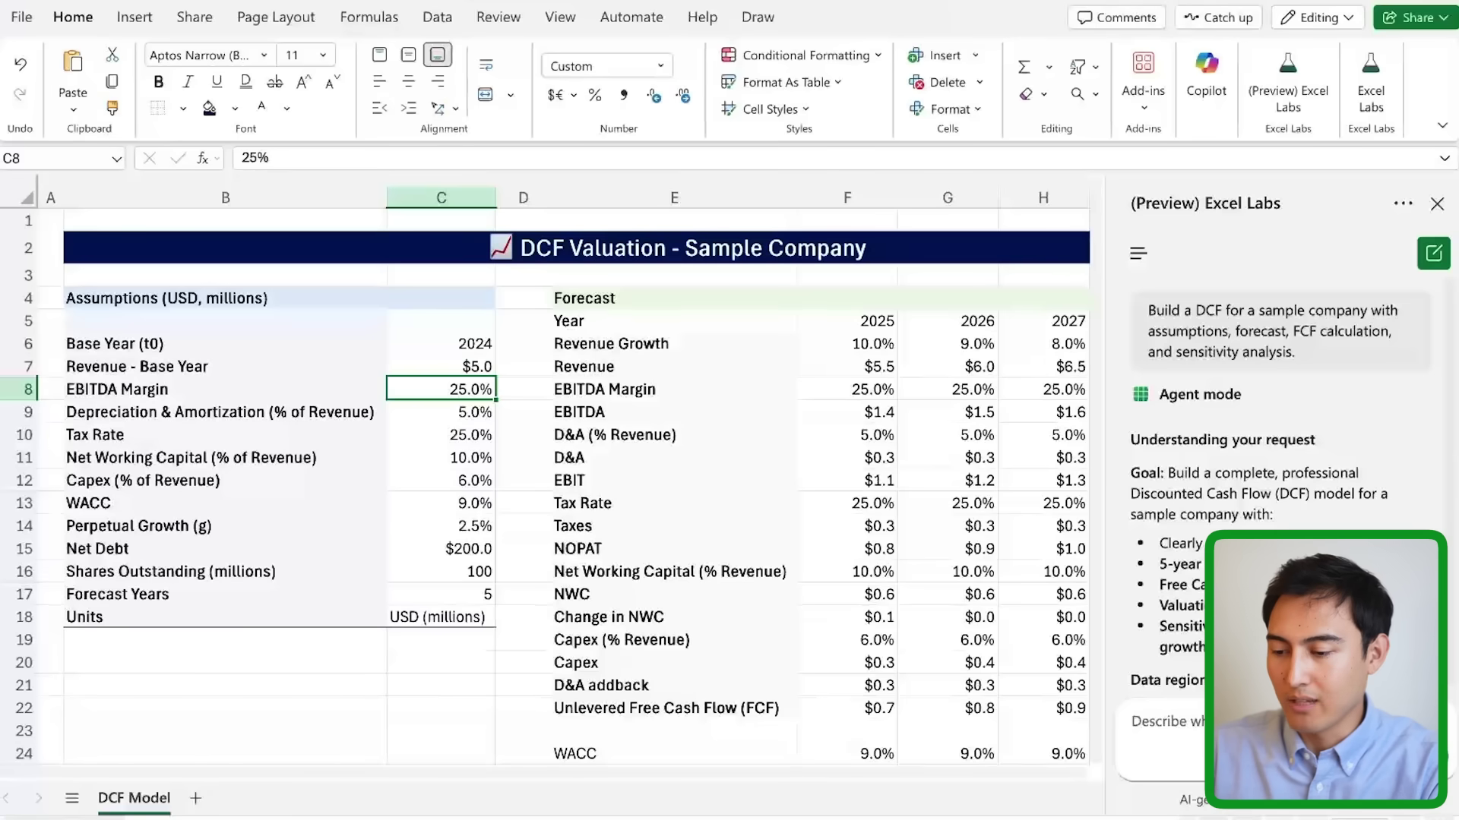
pyautogui.hscroll(3, 523, 410)
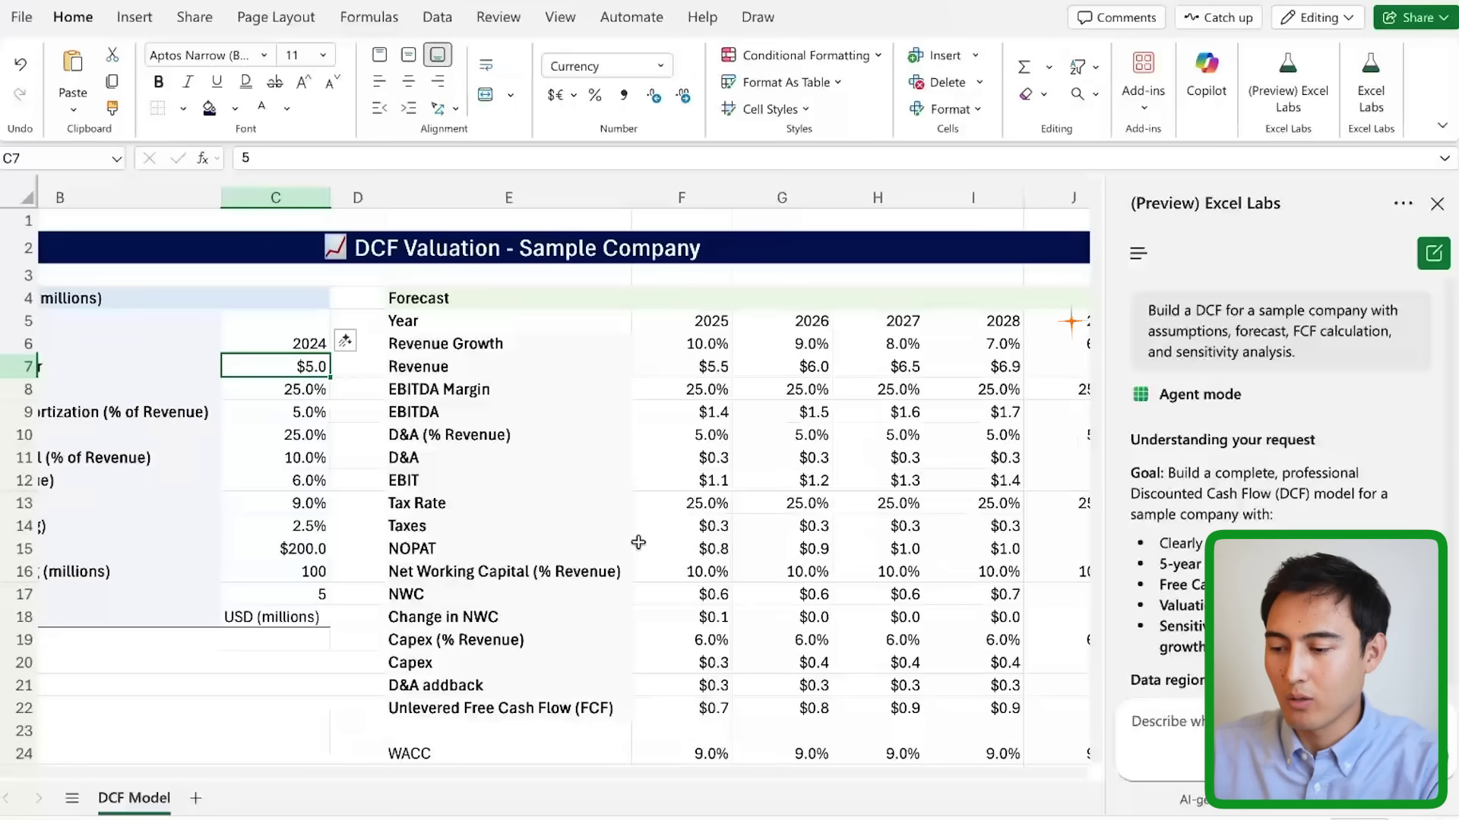
pyautogui.hscroll(-3, 638, 543)
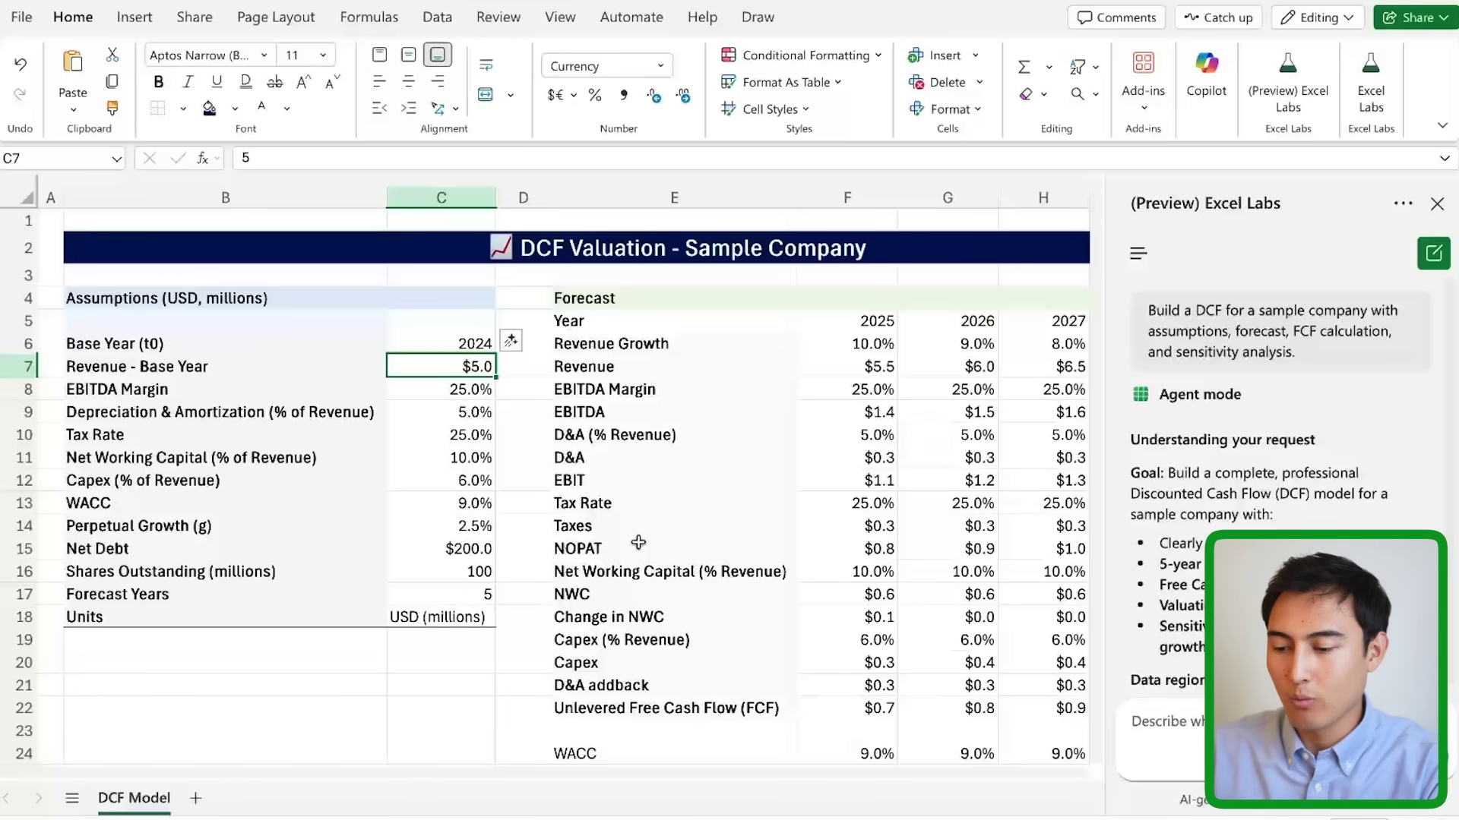
# Step: Inspect the assumptions and 2025 Revenue, EBITDA, PV of FCF and Discount Factor formulas
pyautogui.click(434, 415)
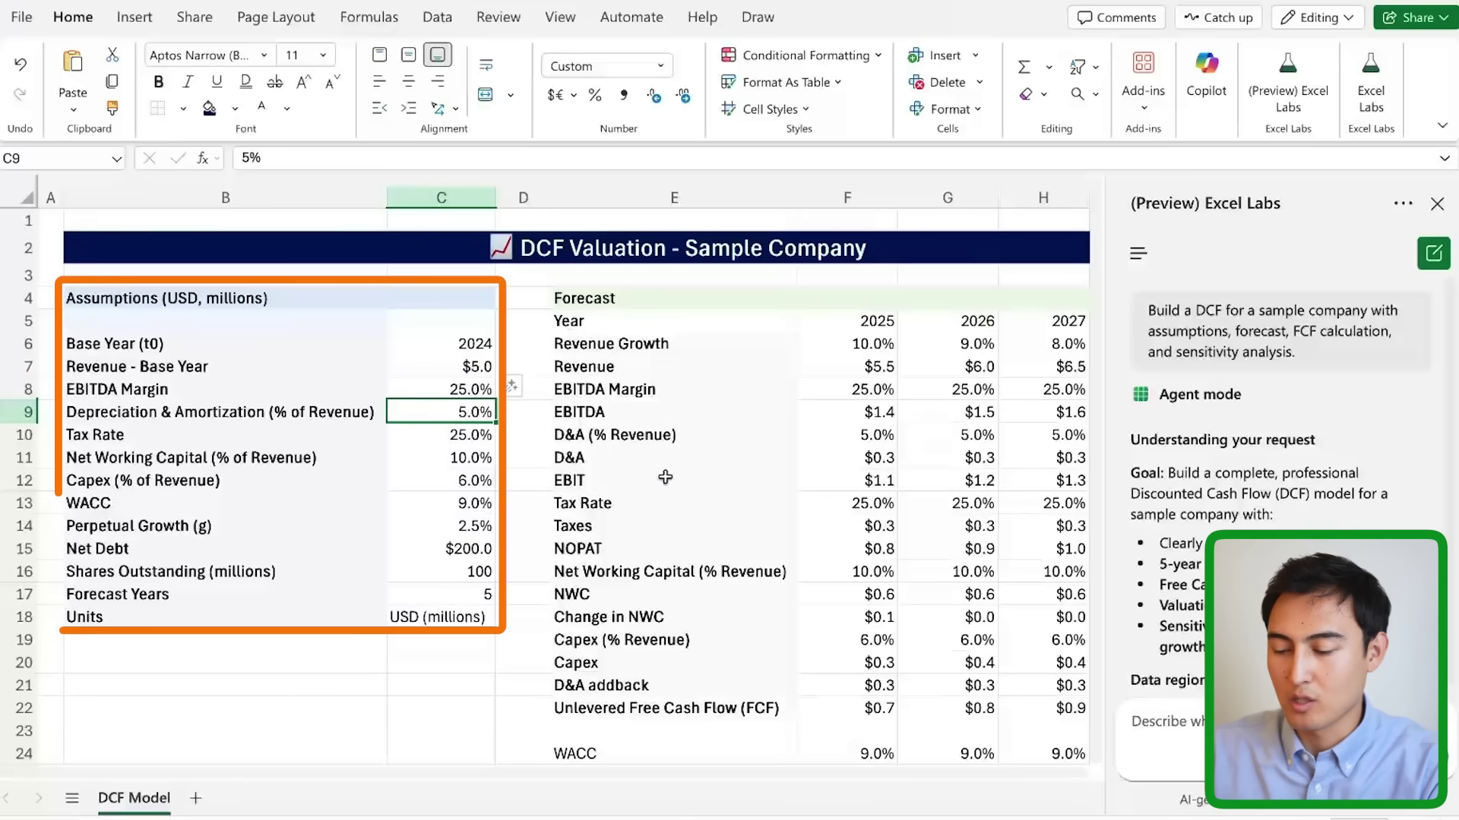
pyautogui.click(847, 344)
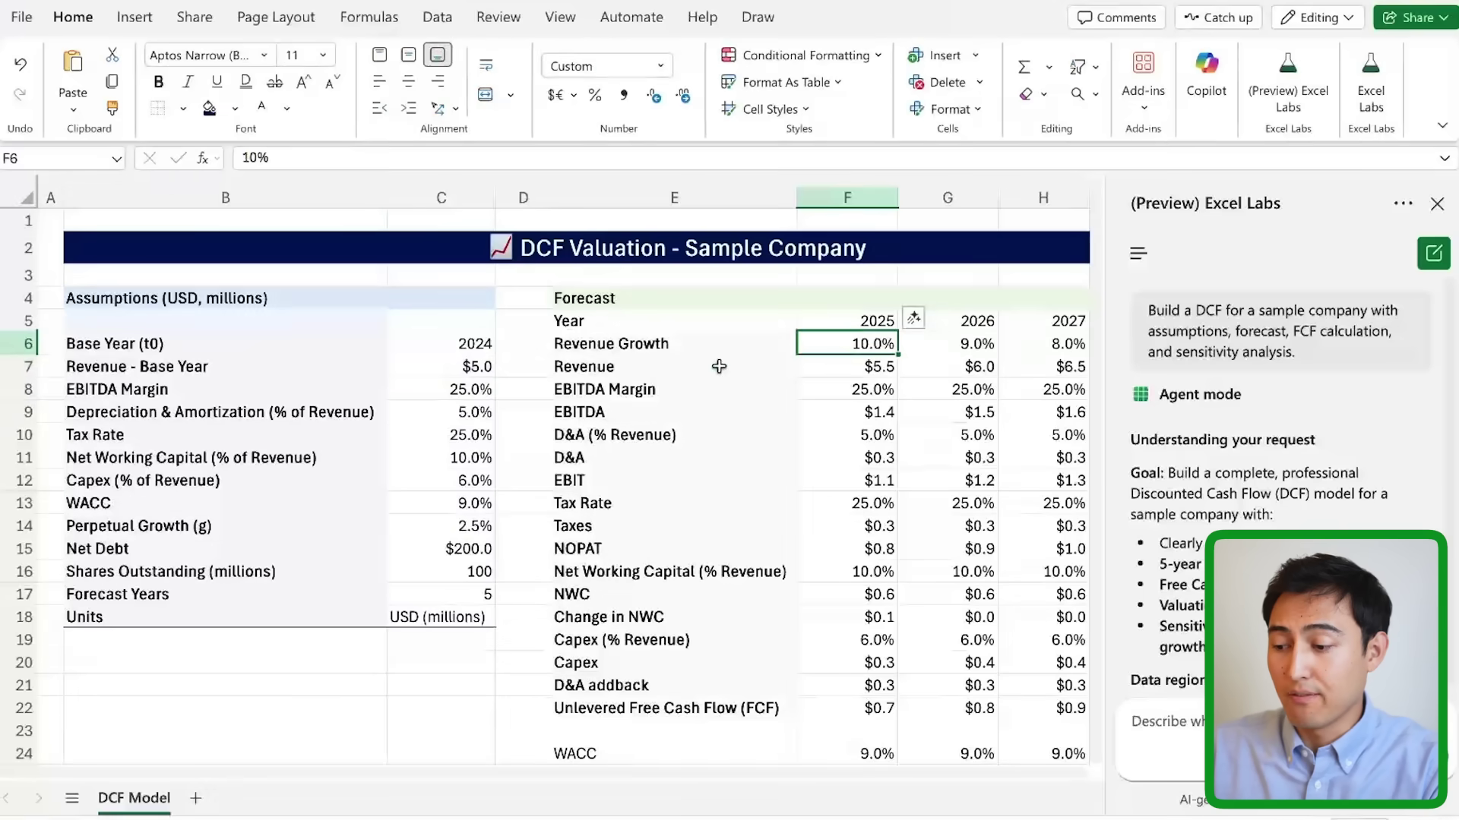
pyautogui.press('Down')
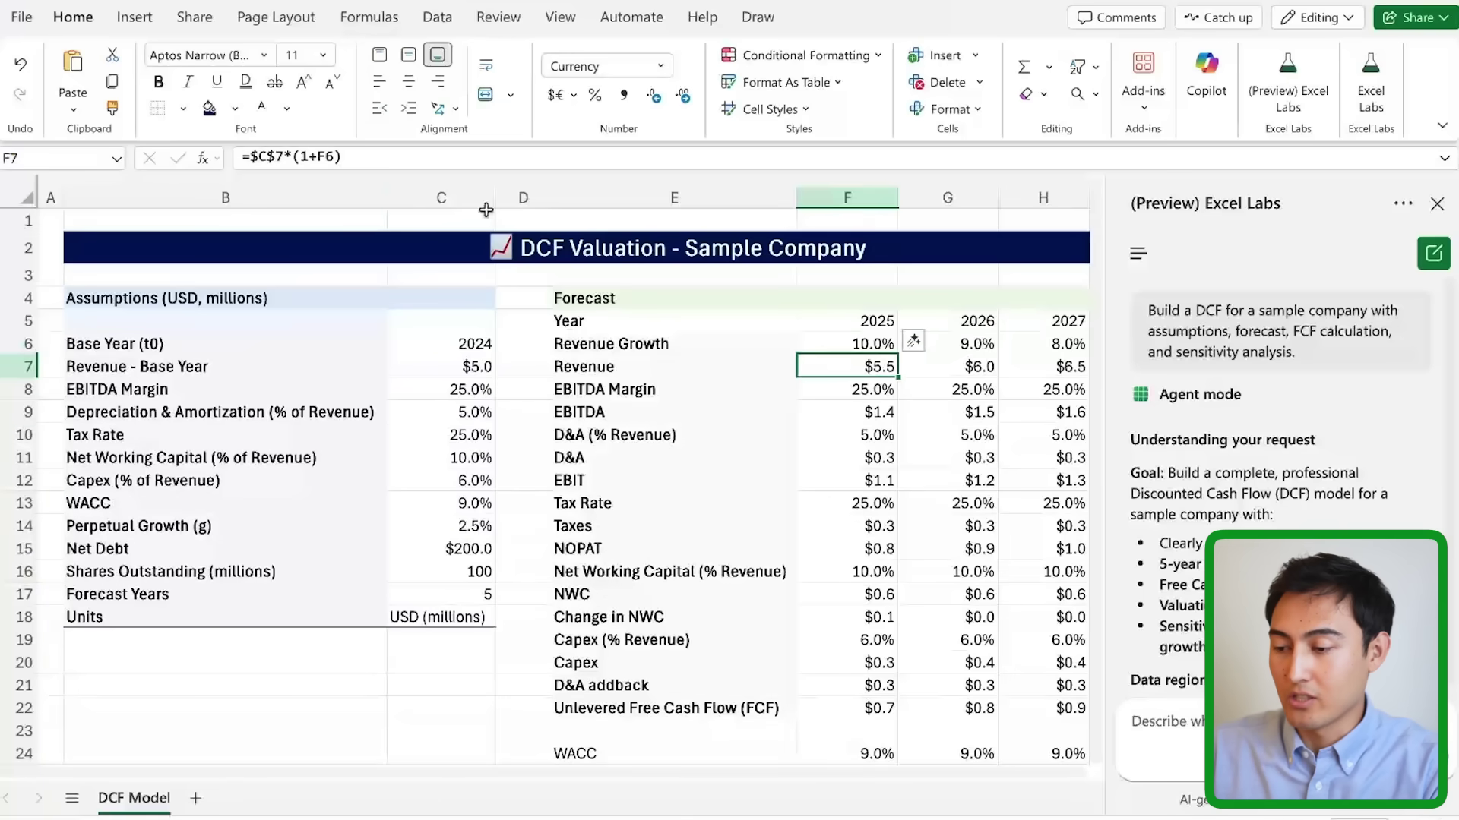
pyautogui.click(344, 156)
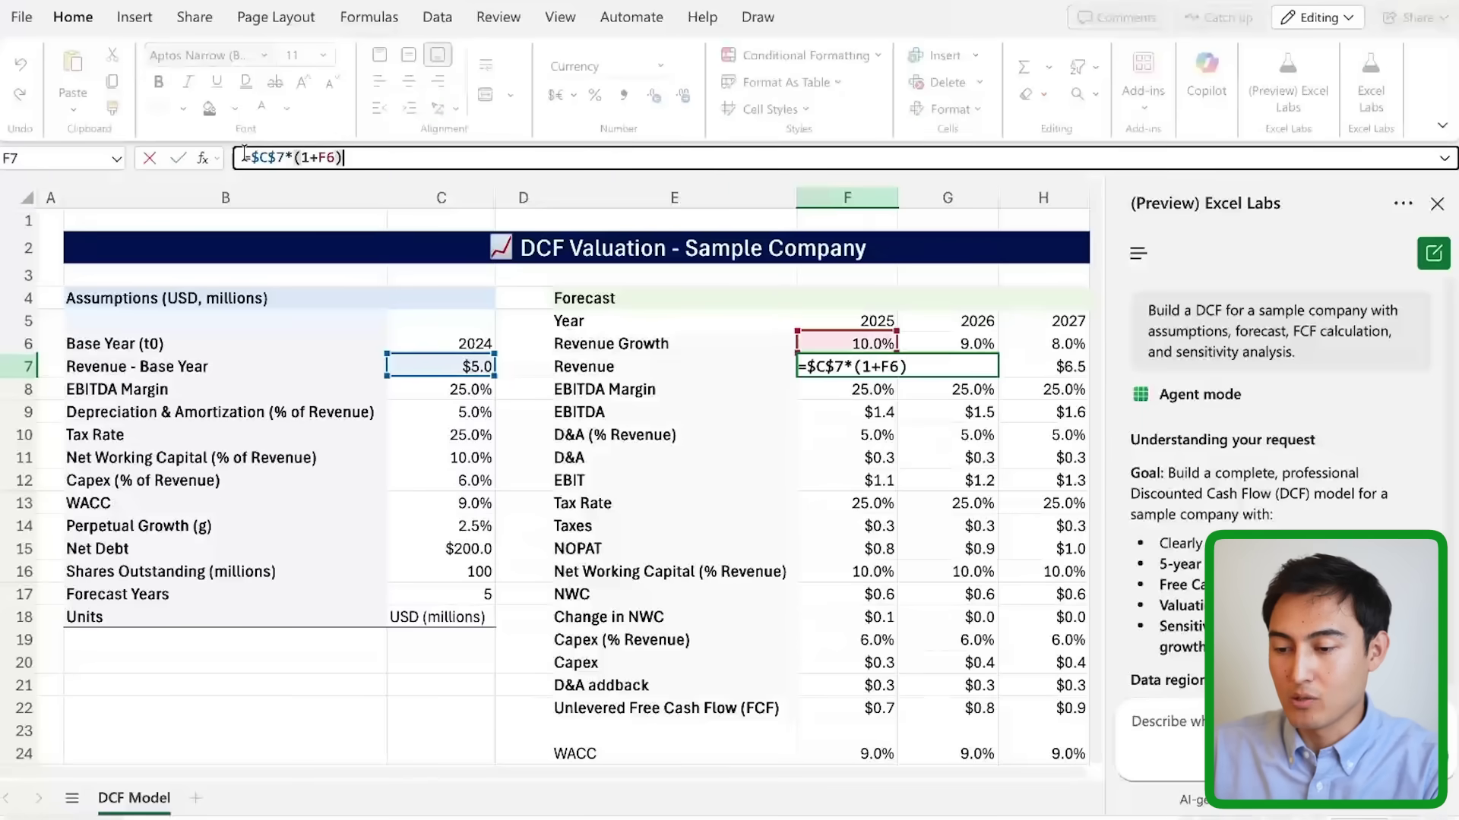
pyautogui.press('Escape')
pyautogui.press('Down')
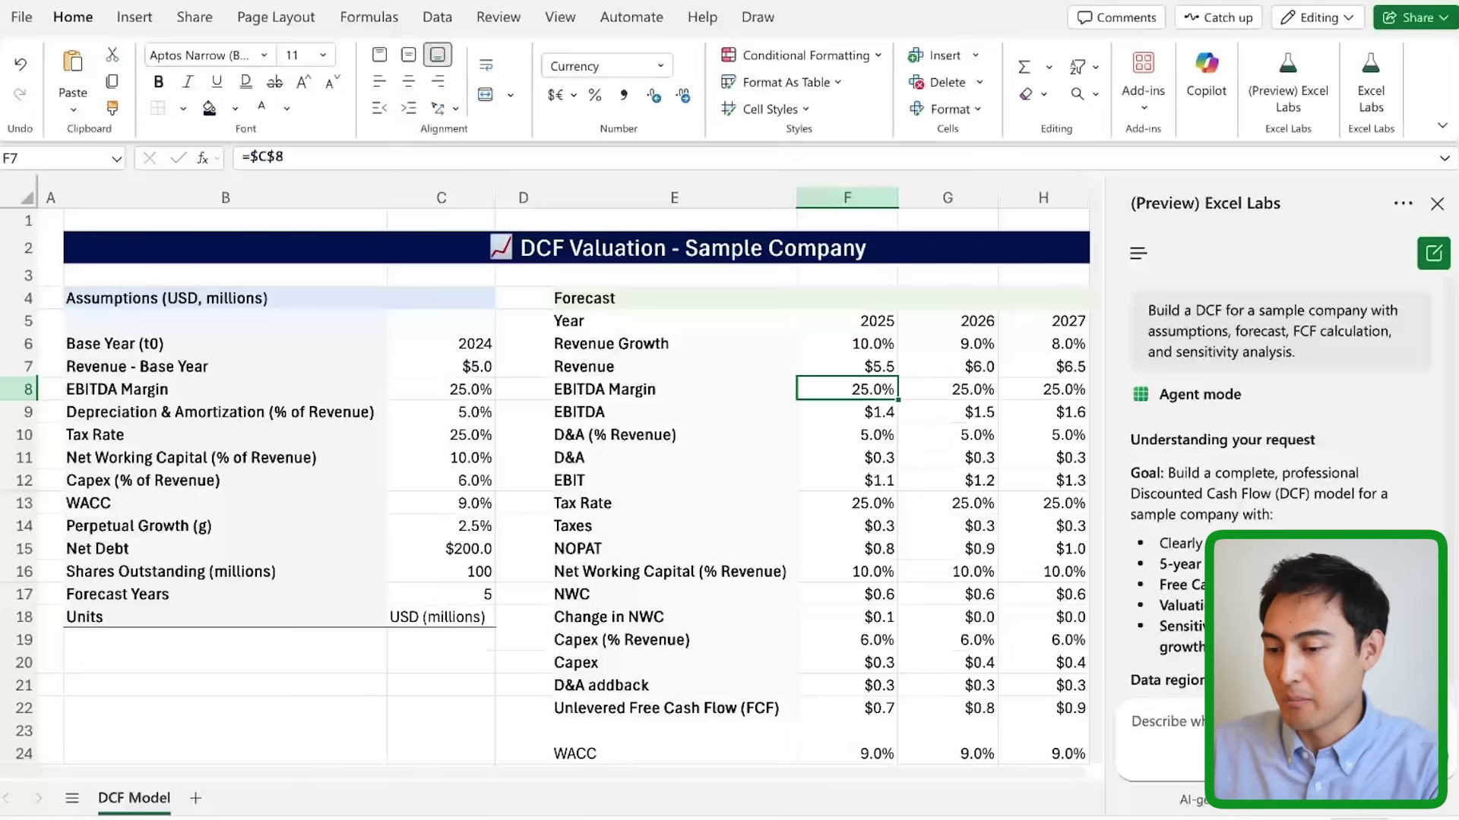
pyautogui.press('Down')
pyautogui.scroll(-3, 713, 532)
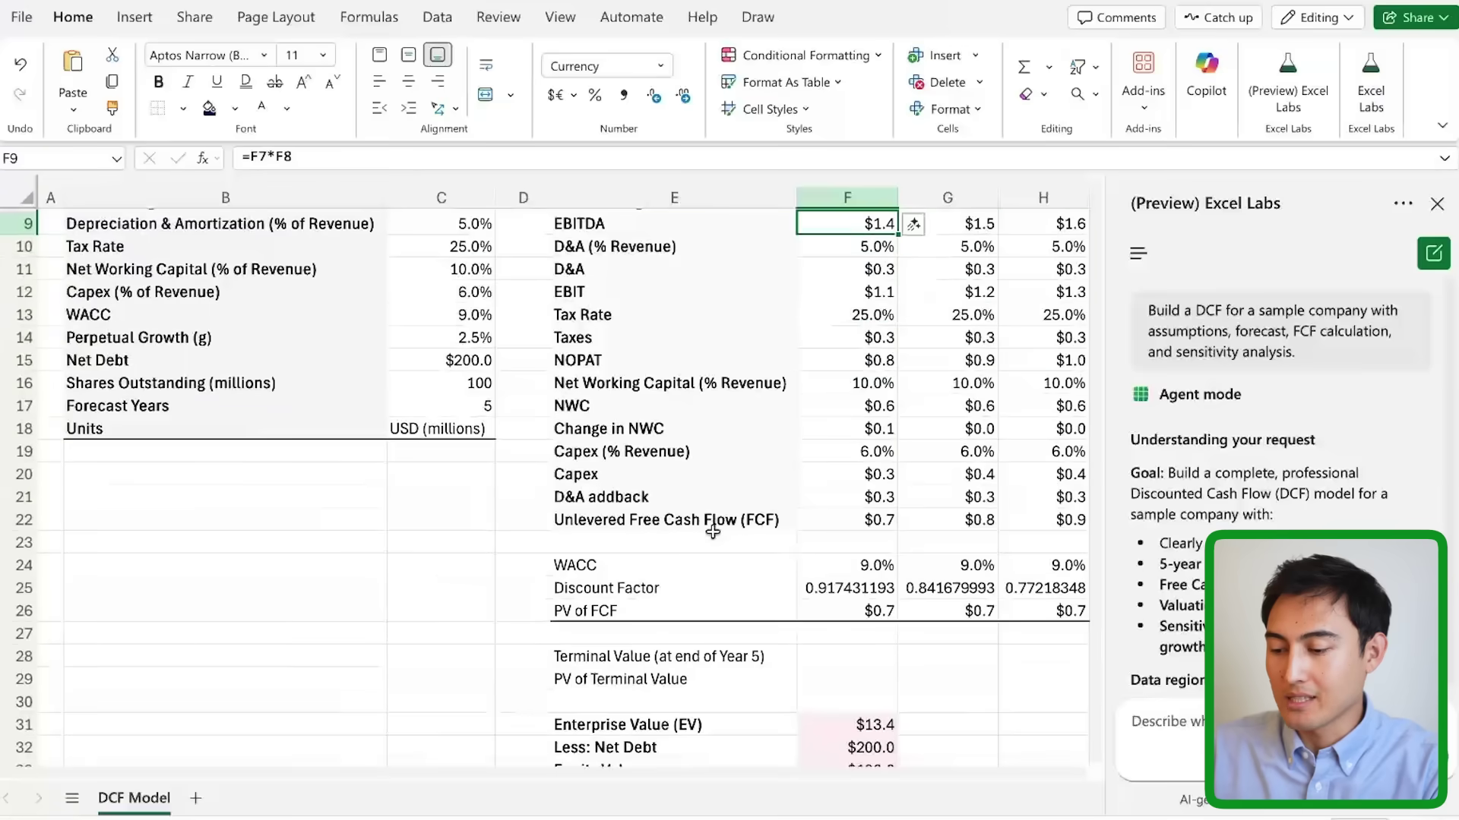
pyautogui.click(836, 609)
pyautogui.press('Up')
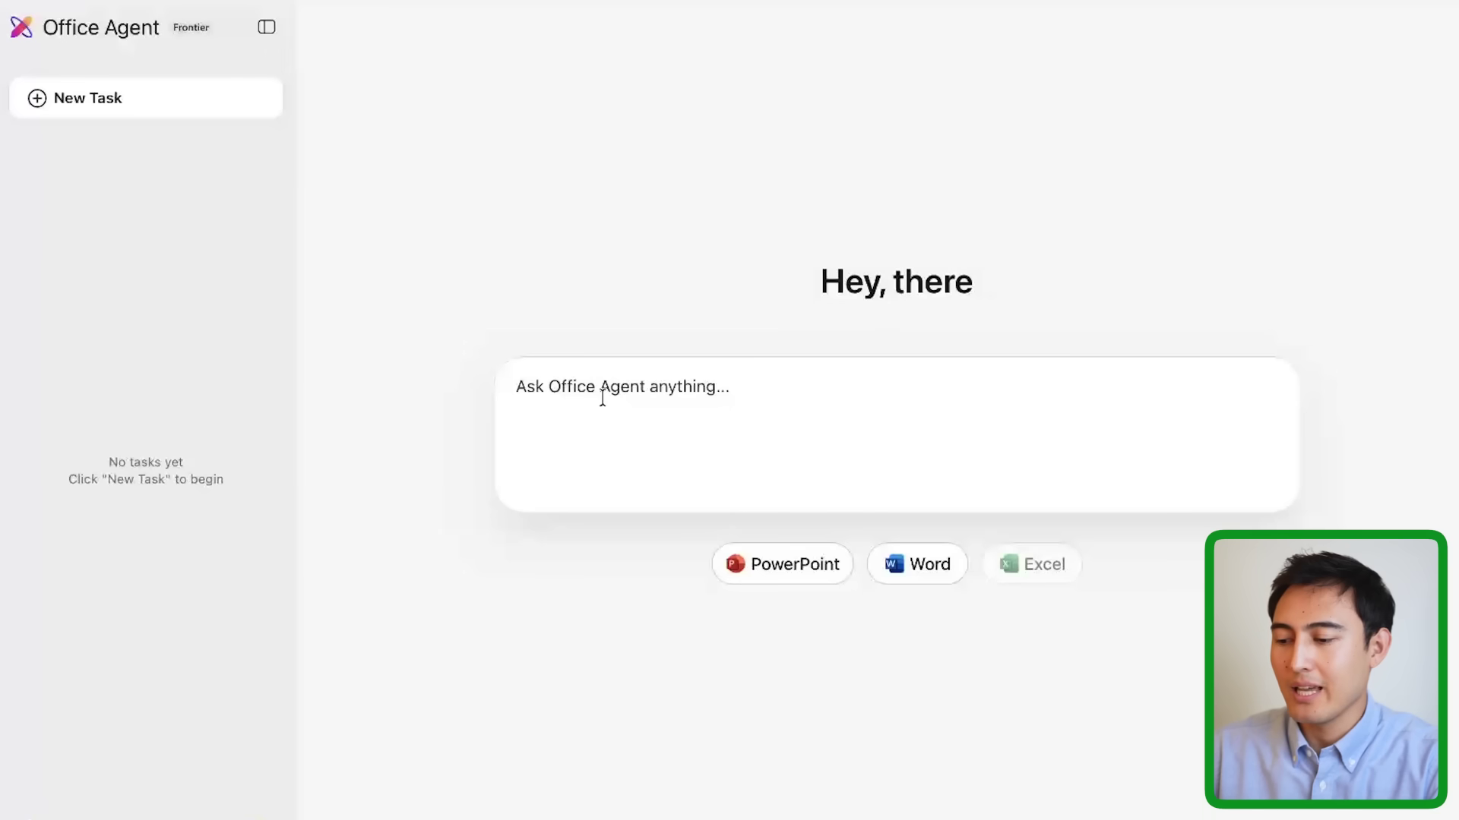
pyautogui.click(780, 580)
pyautogui.click(627, 471)
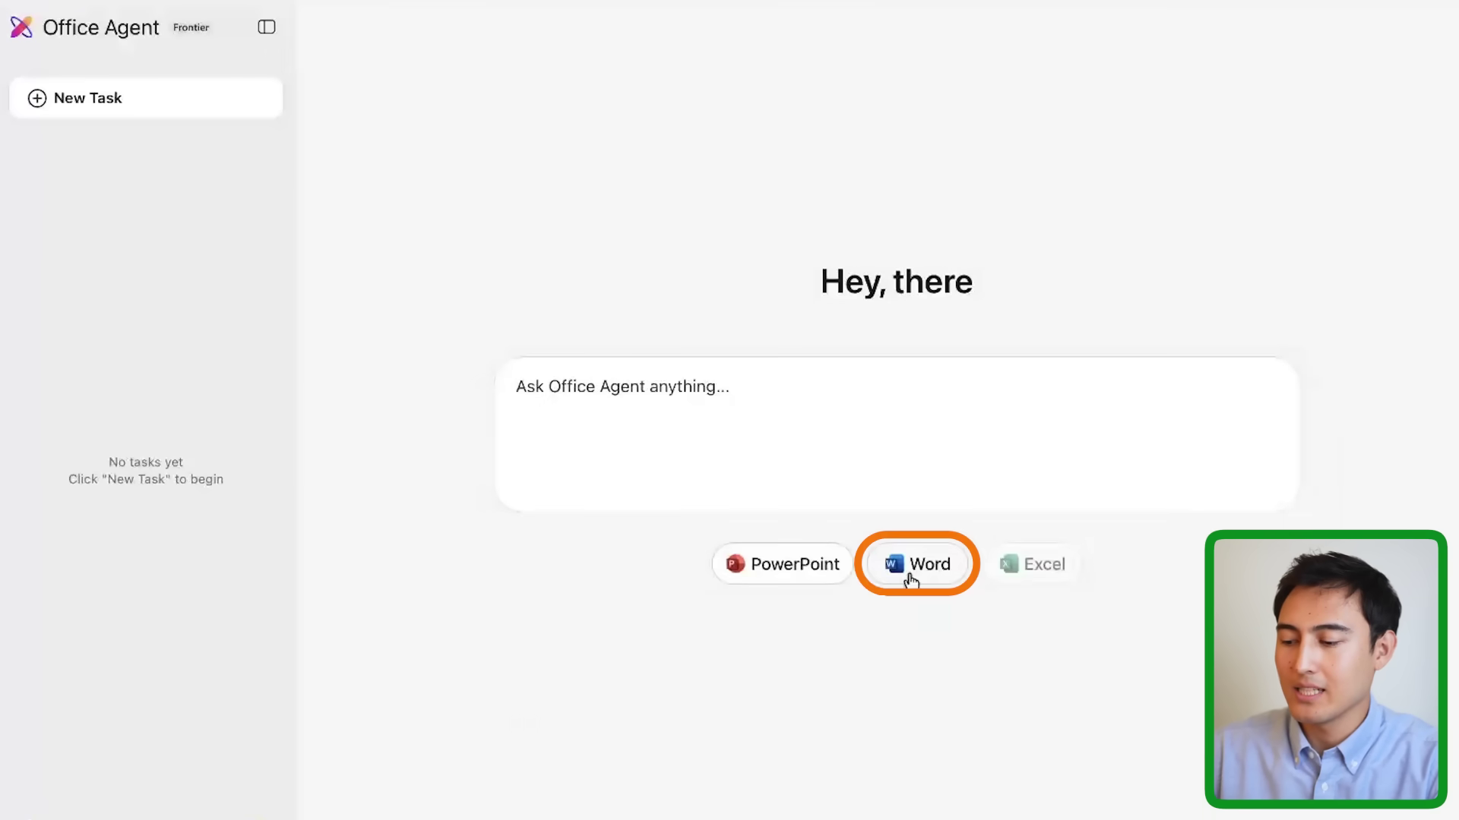
pyautogui.click(914, 583)
pyautogui.click(587, 474)
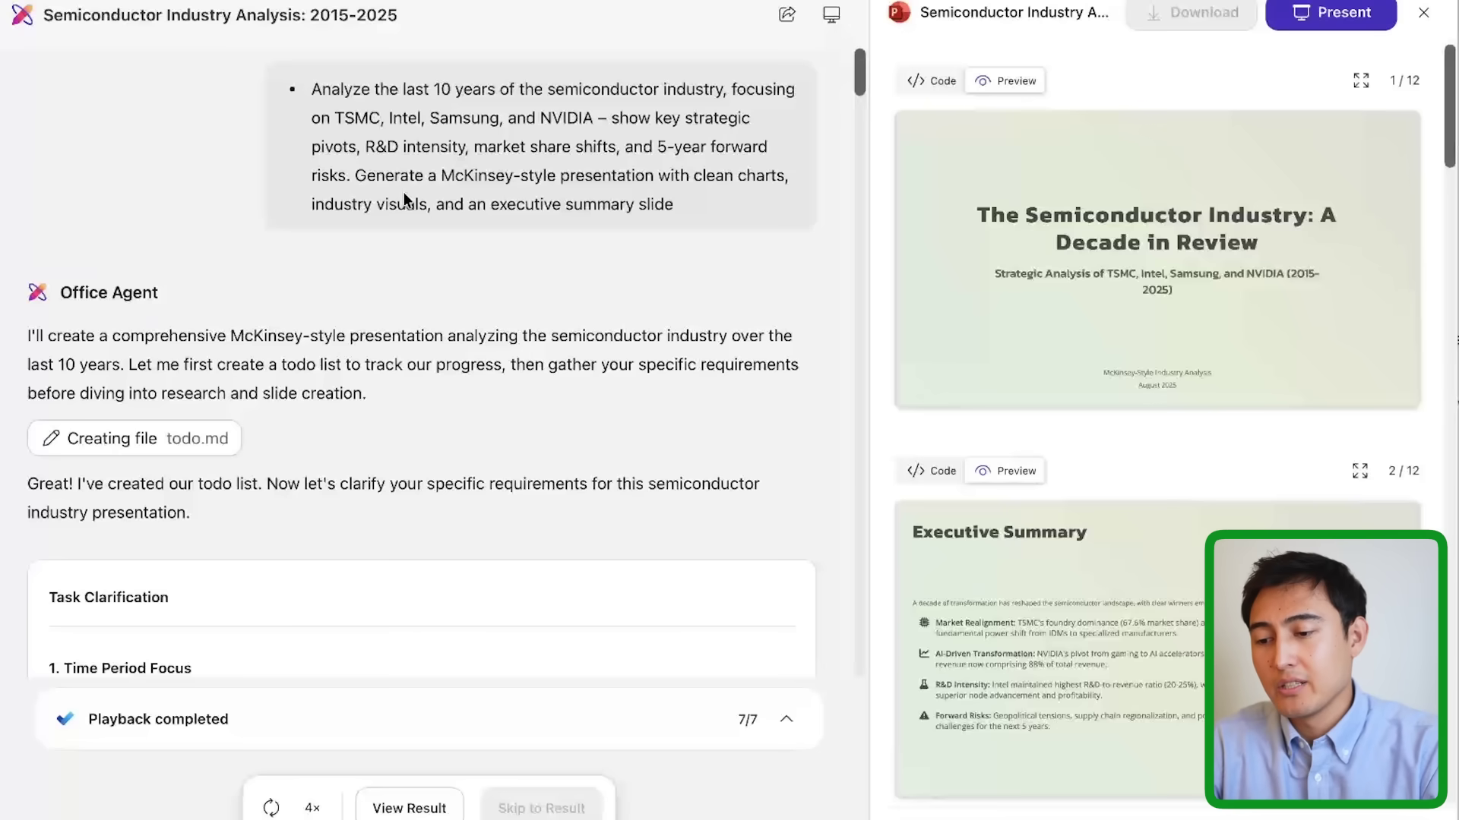
# Step: Review the semiconductor analysis request, then scroll through the Task Clarification form and theme cards
pyautogui.moveTo(320, 88); pyautogui.dragTo(538, 143)
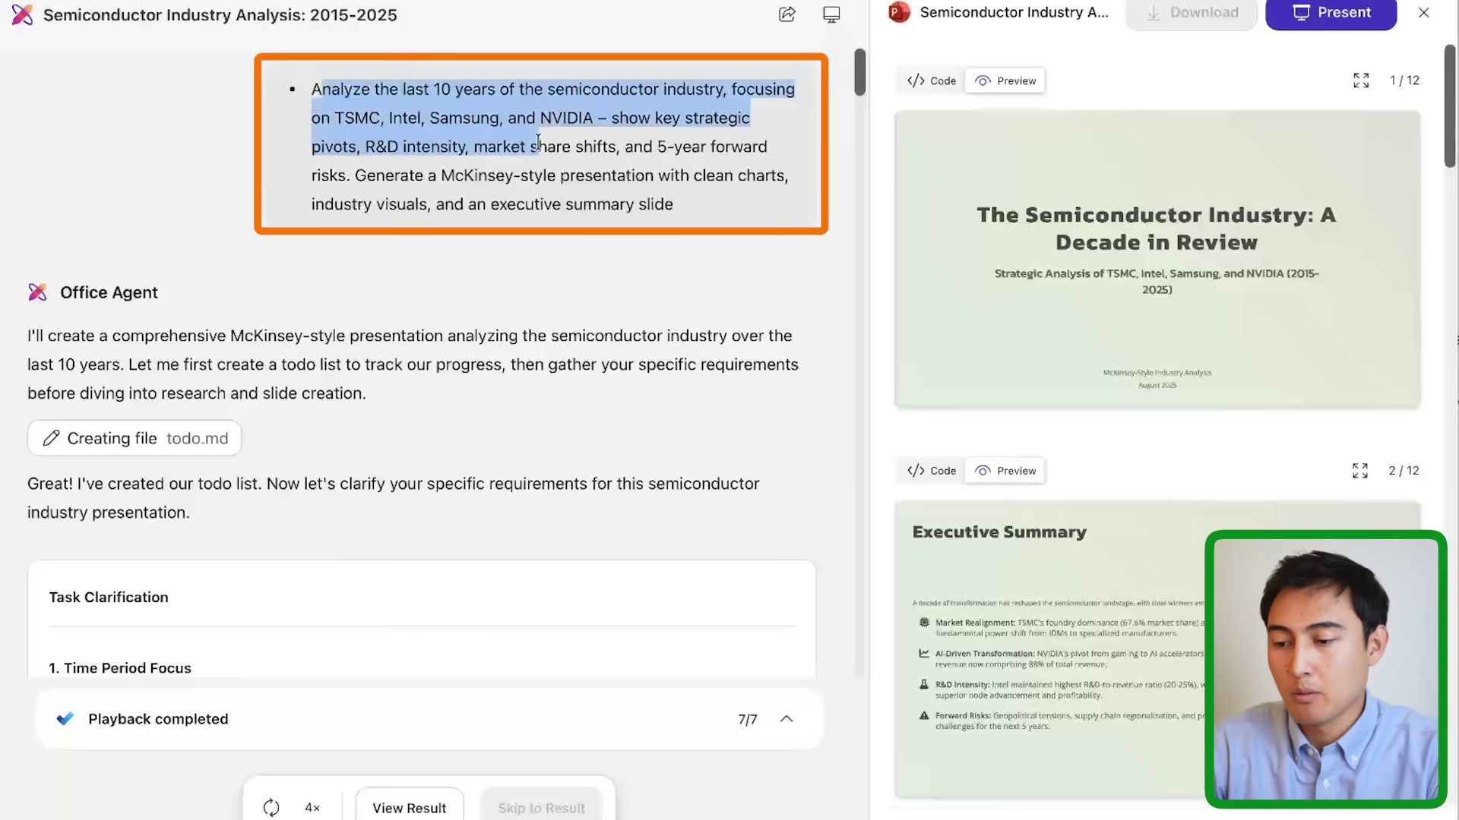
pyautogui.click(646, 165)
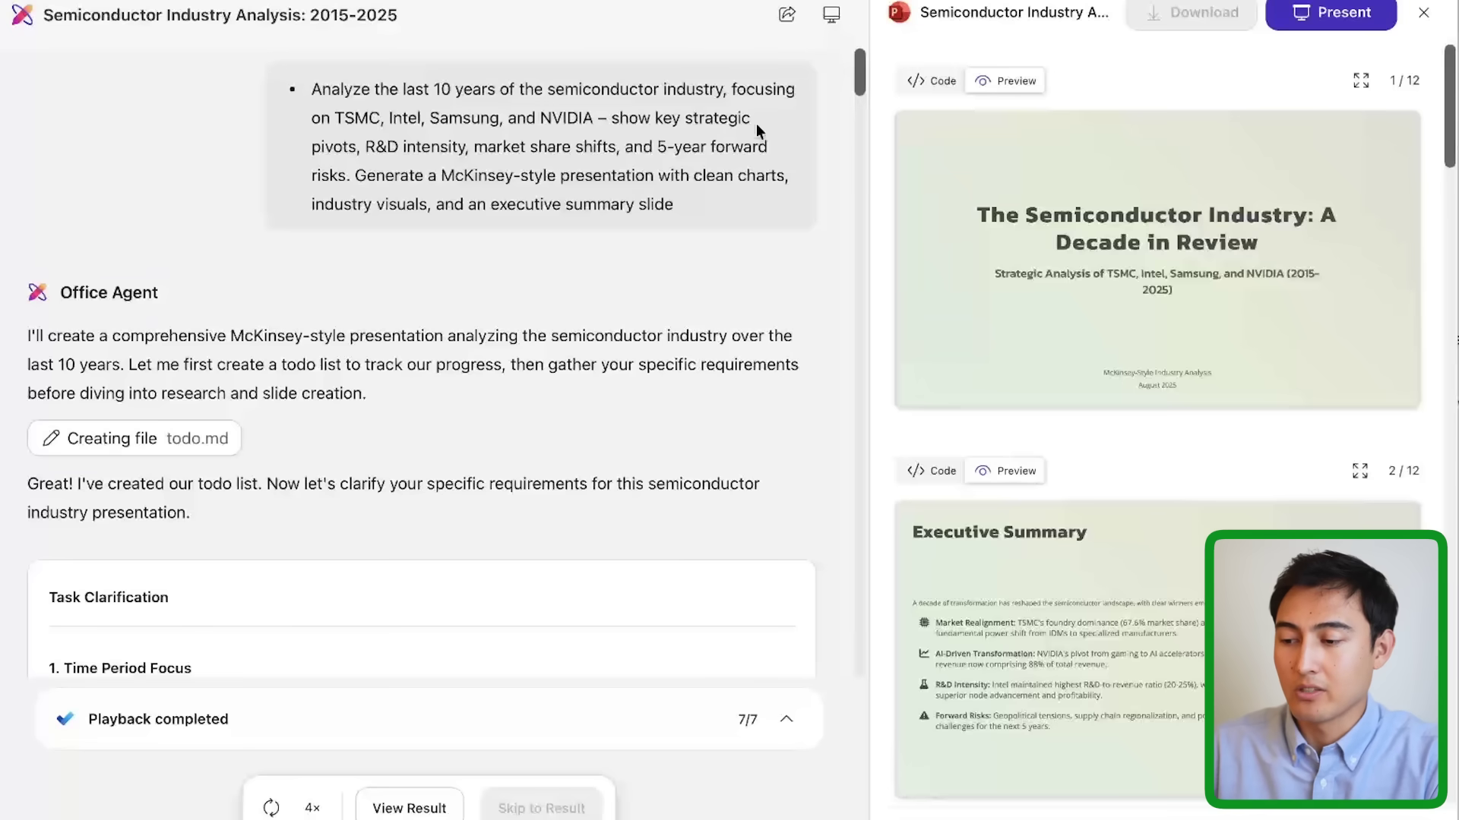
pyautogui.scroll(-5, 467, 334)
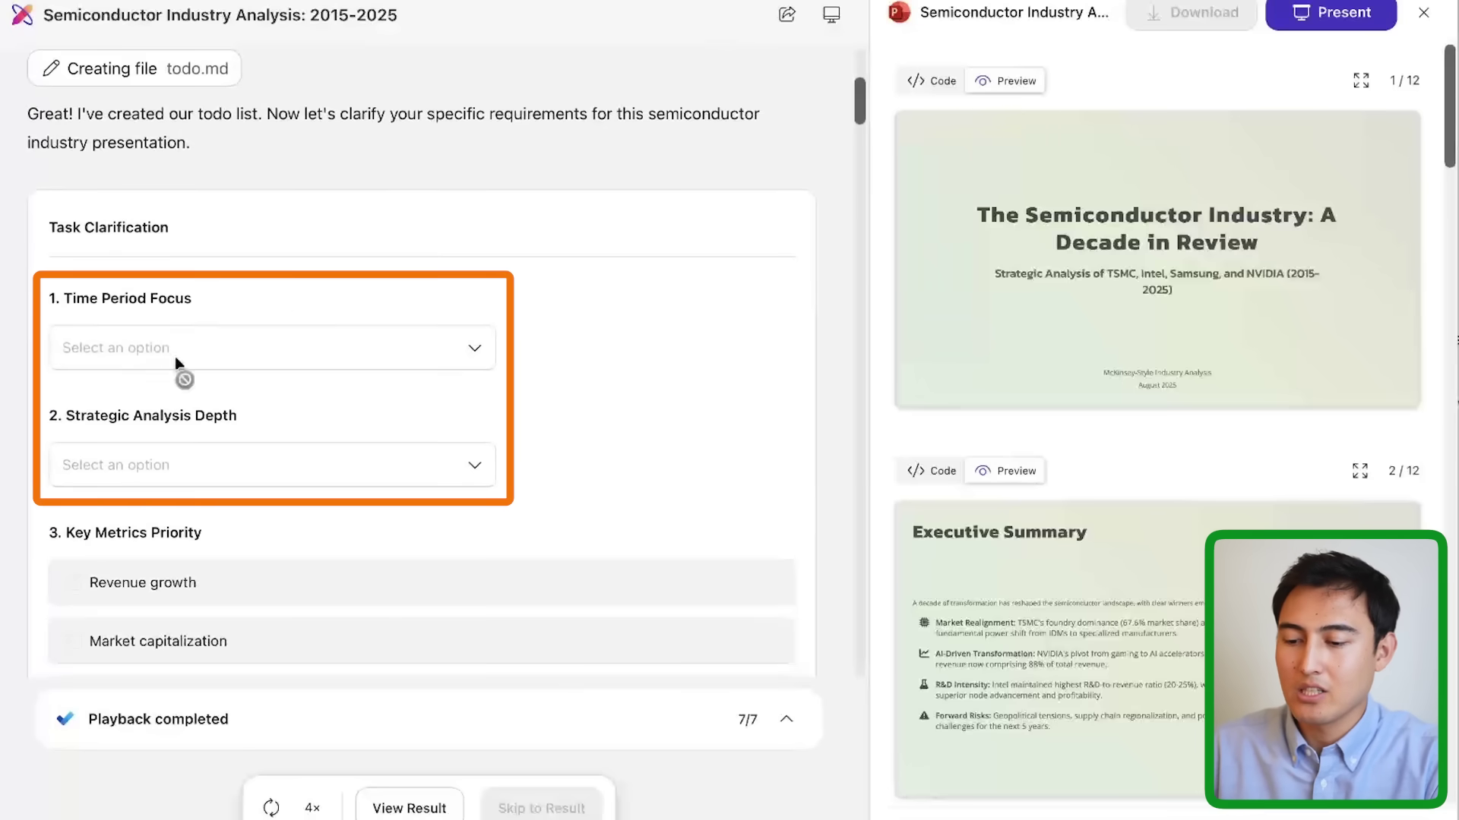
pyautogui.scroll(-2, 647, 397)
pyautogui.scroll(-6, 648, 397)
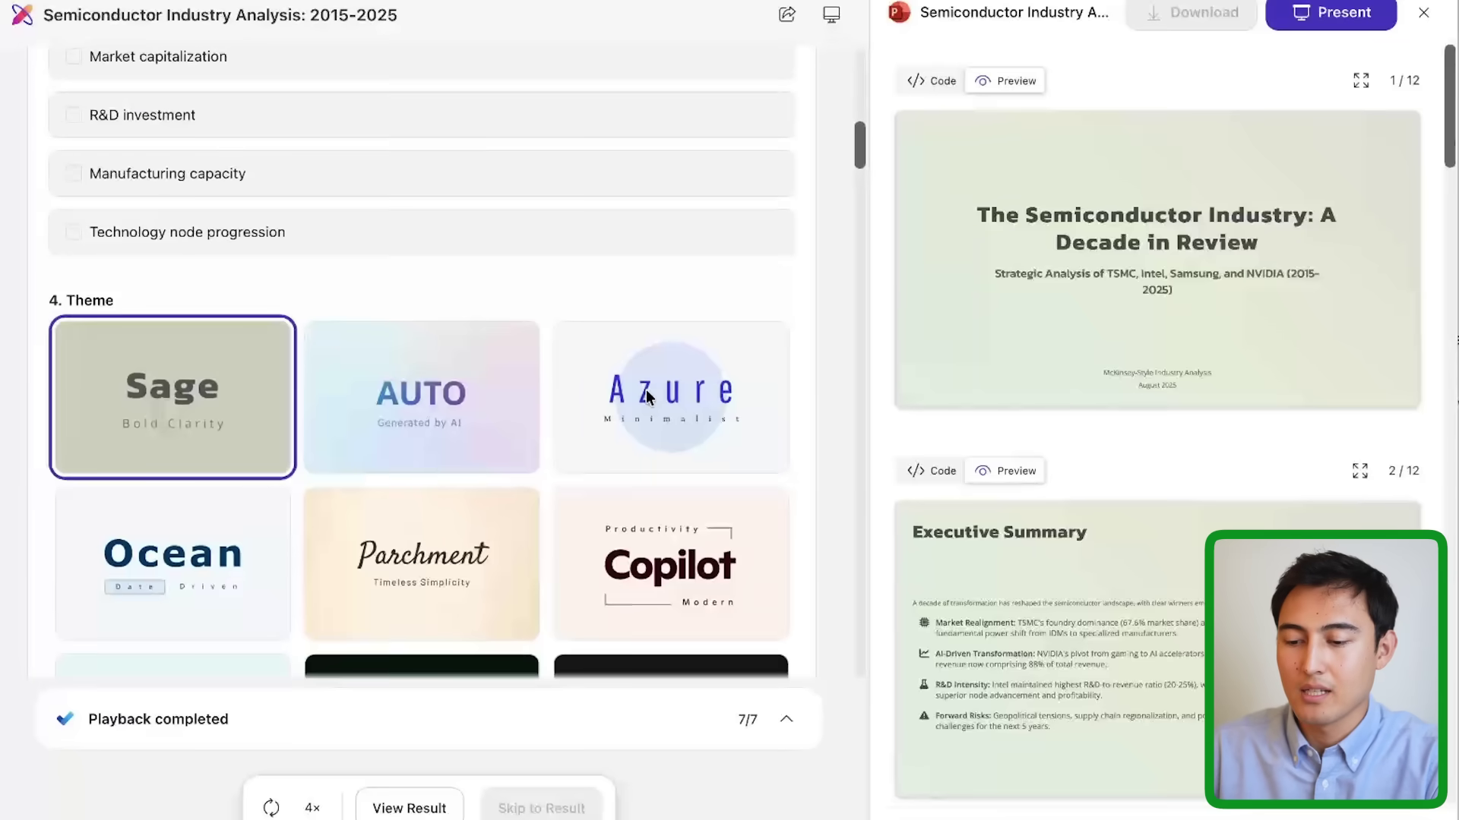
pyautogui.scroll(-6, 380, 422)
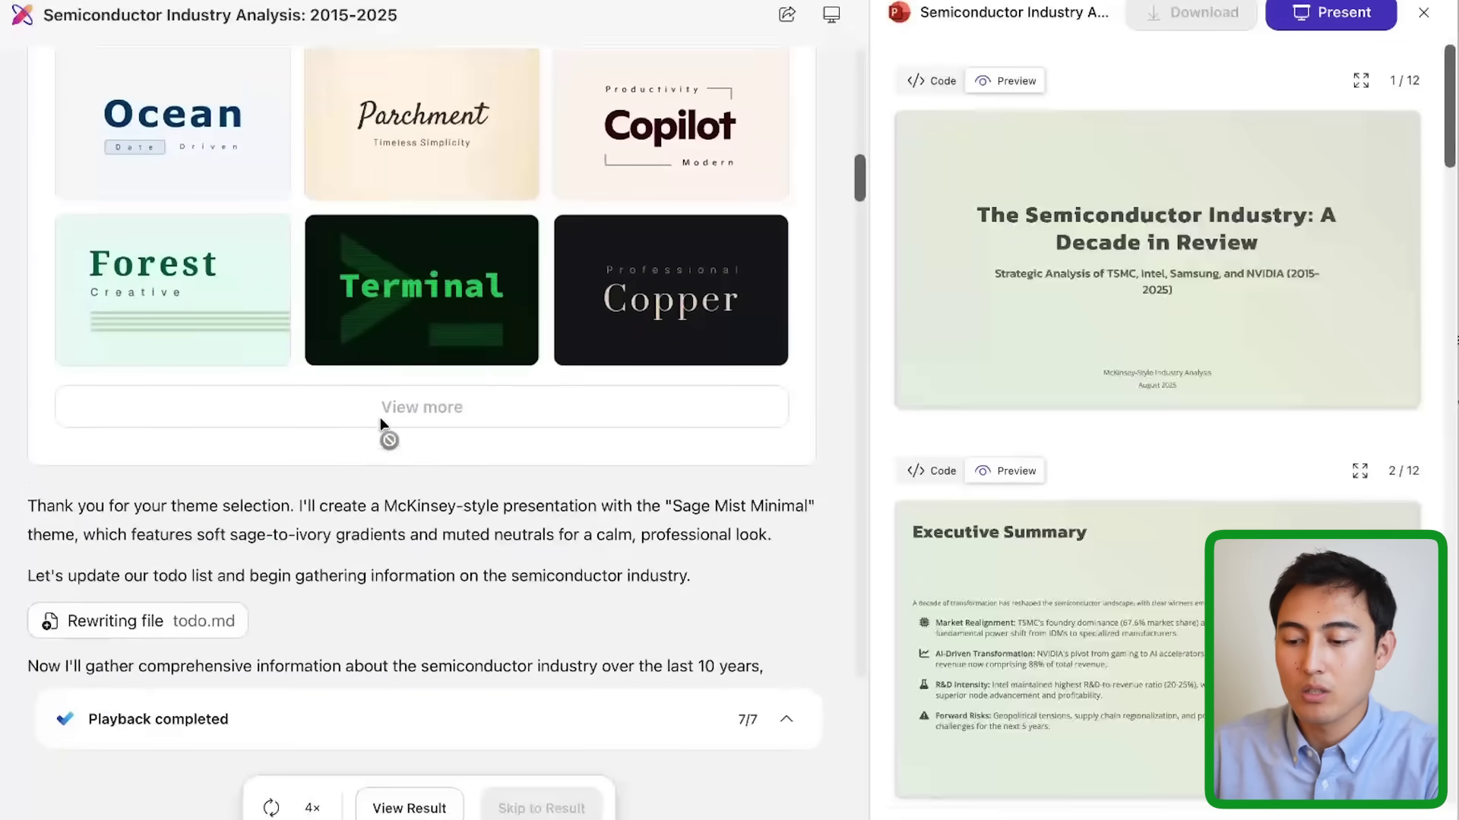
pyautogui.scroll(8, 379, 423)
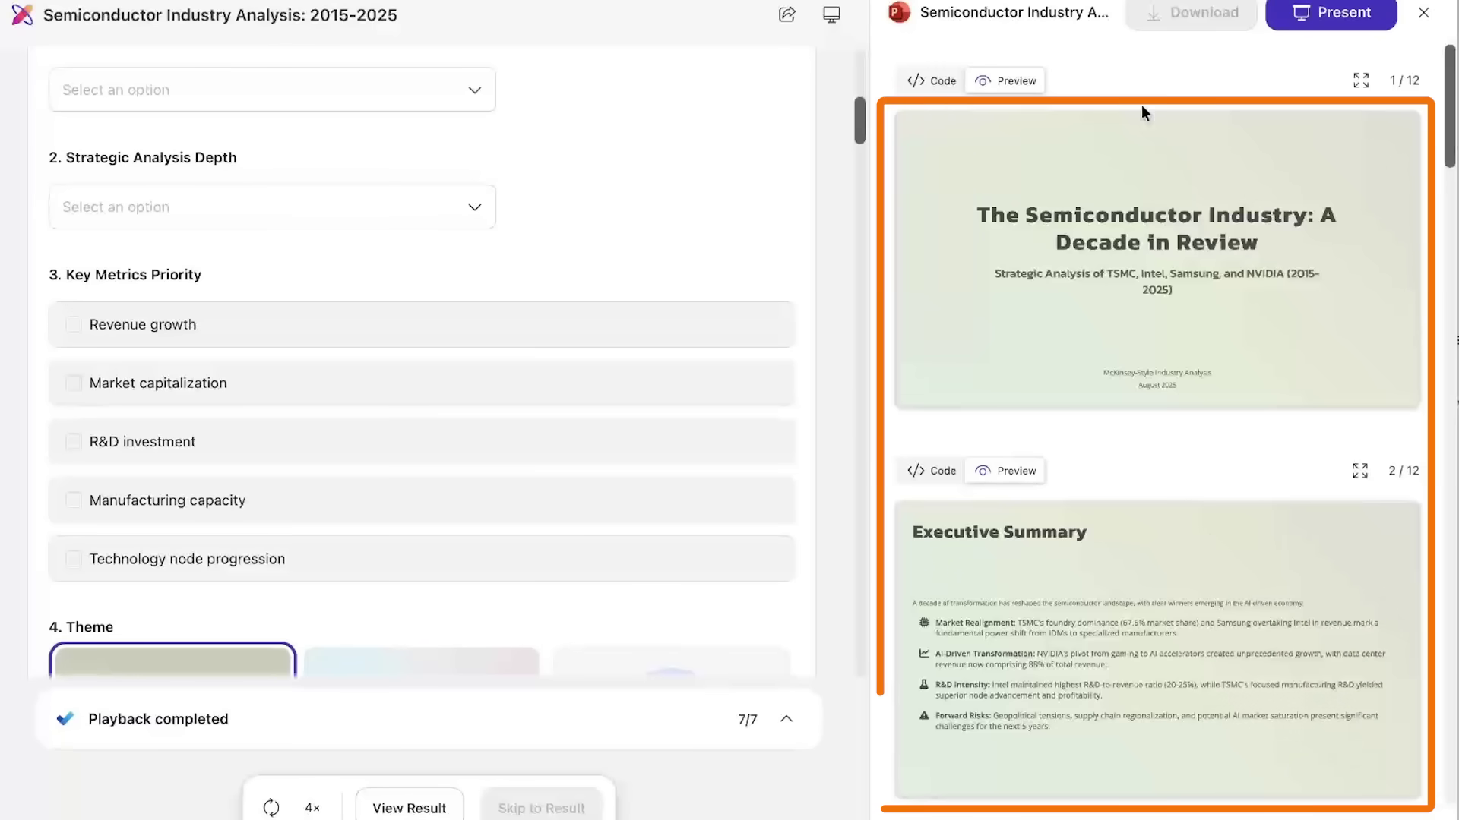
# Step: Present the semiconductor deck, advancing past Executive Summary to the market share evolution slide
pyautogui.click(1296, 15)
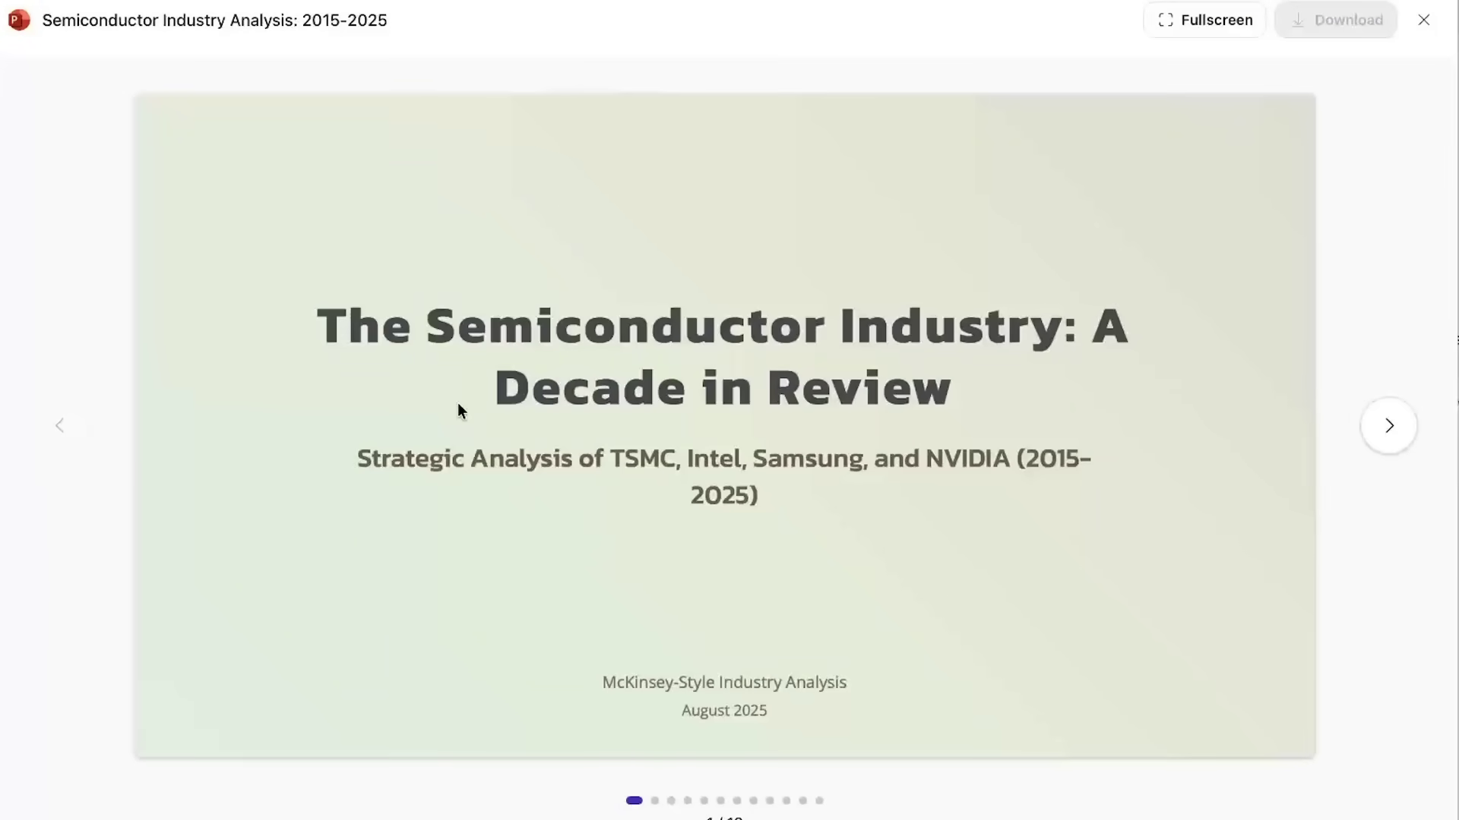
pyautogui.press('Right')
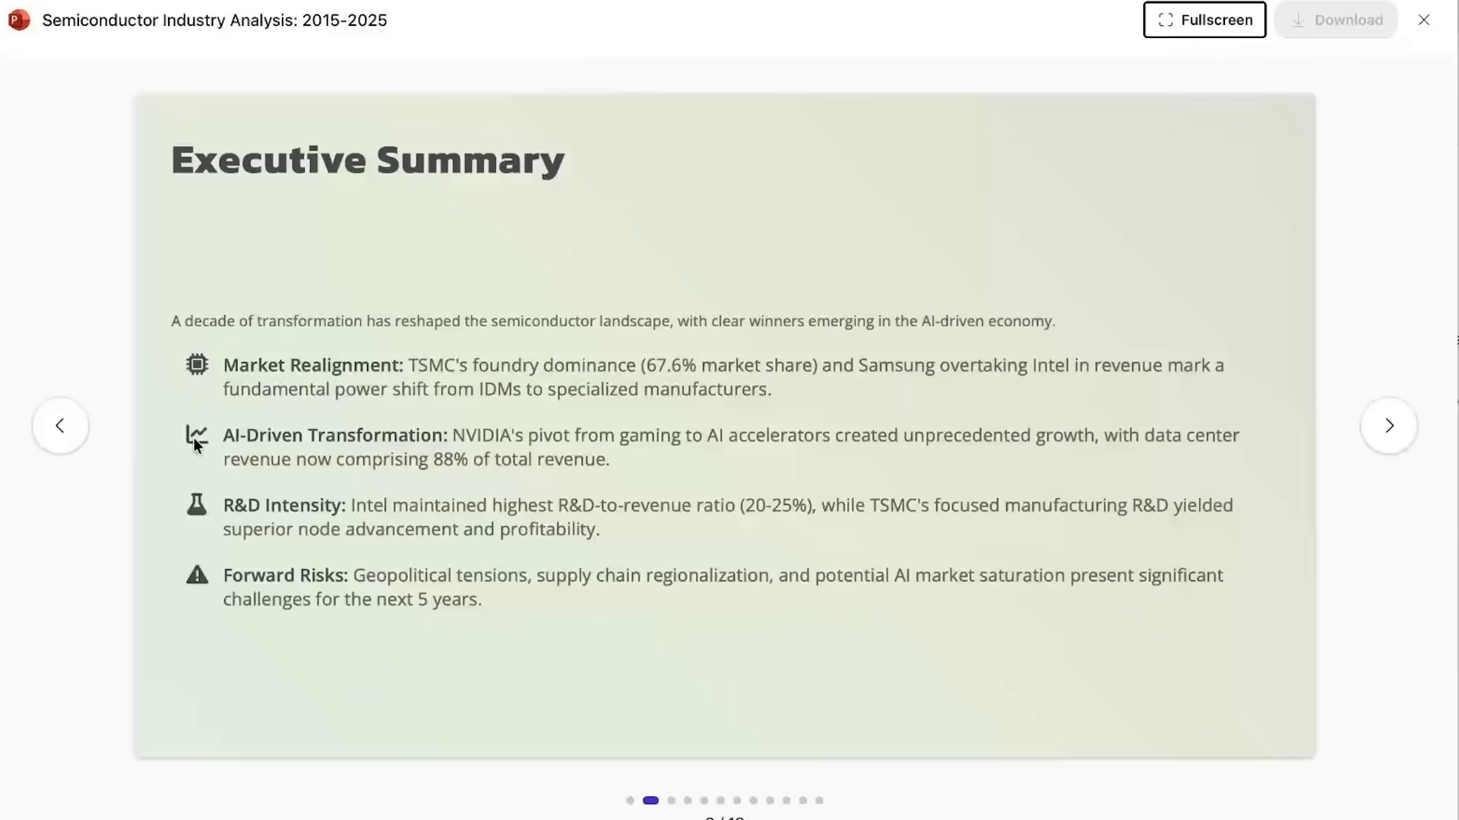
pyautogui.press('Right')
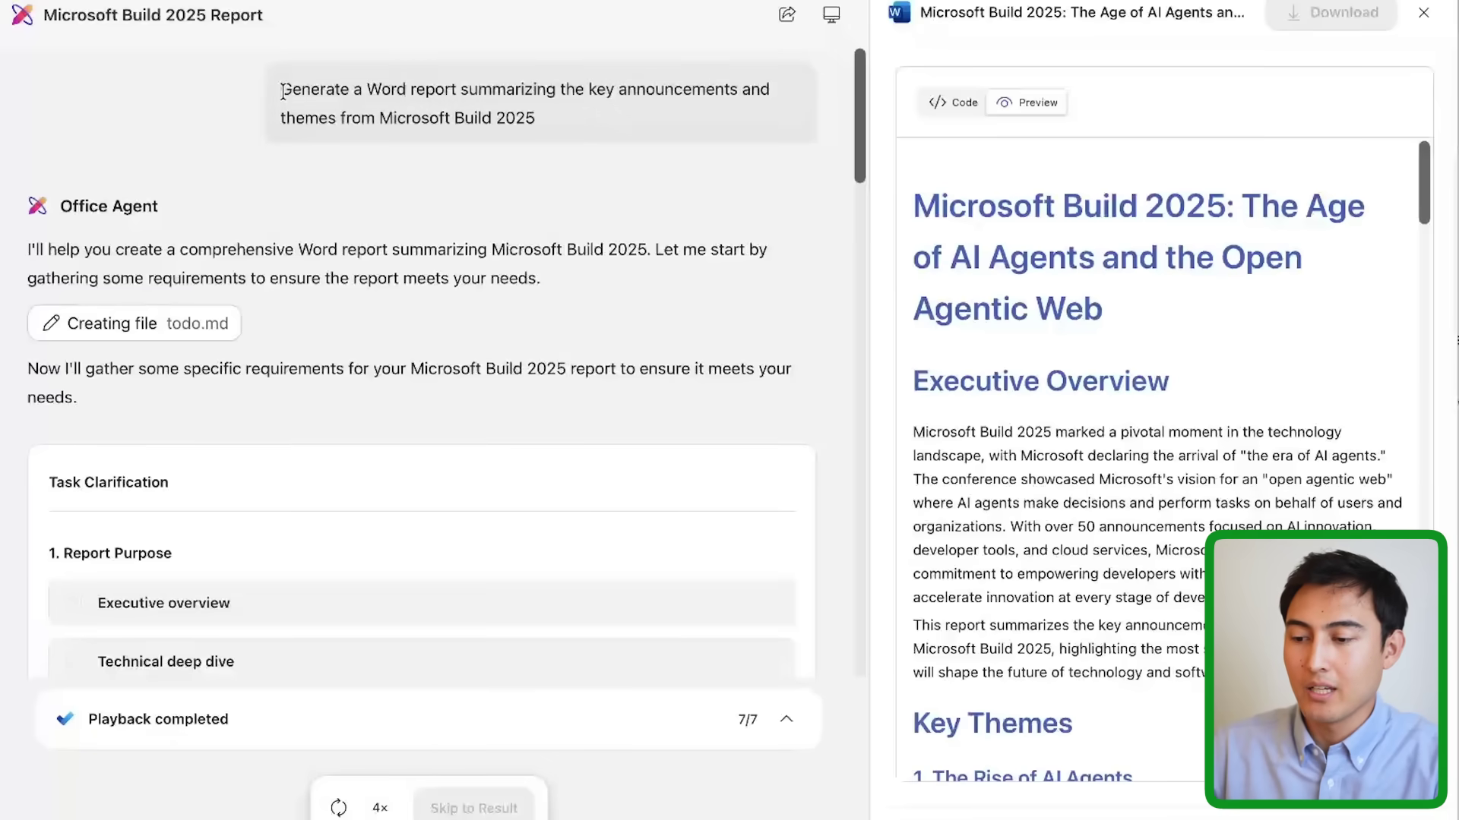
pyautogui.moveTo(283, 91); pyautogui.dragTo(553, 120)
pyautogui.click(442, 108)
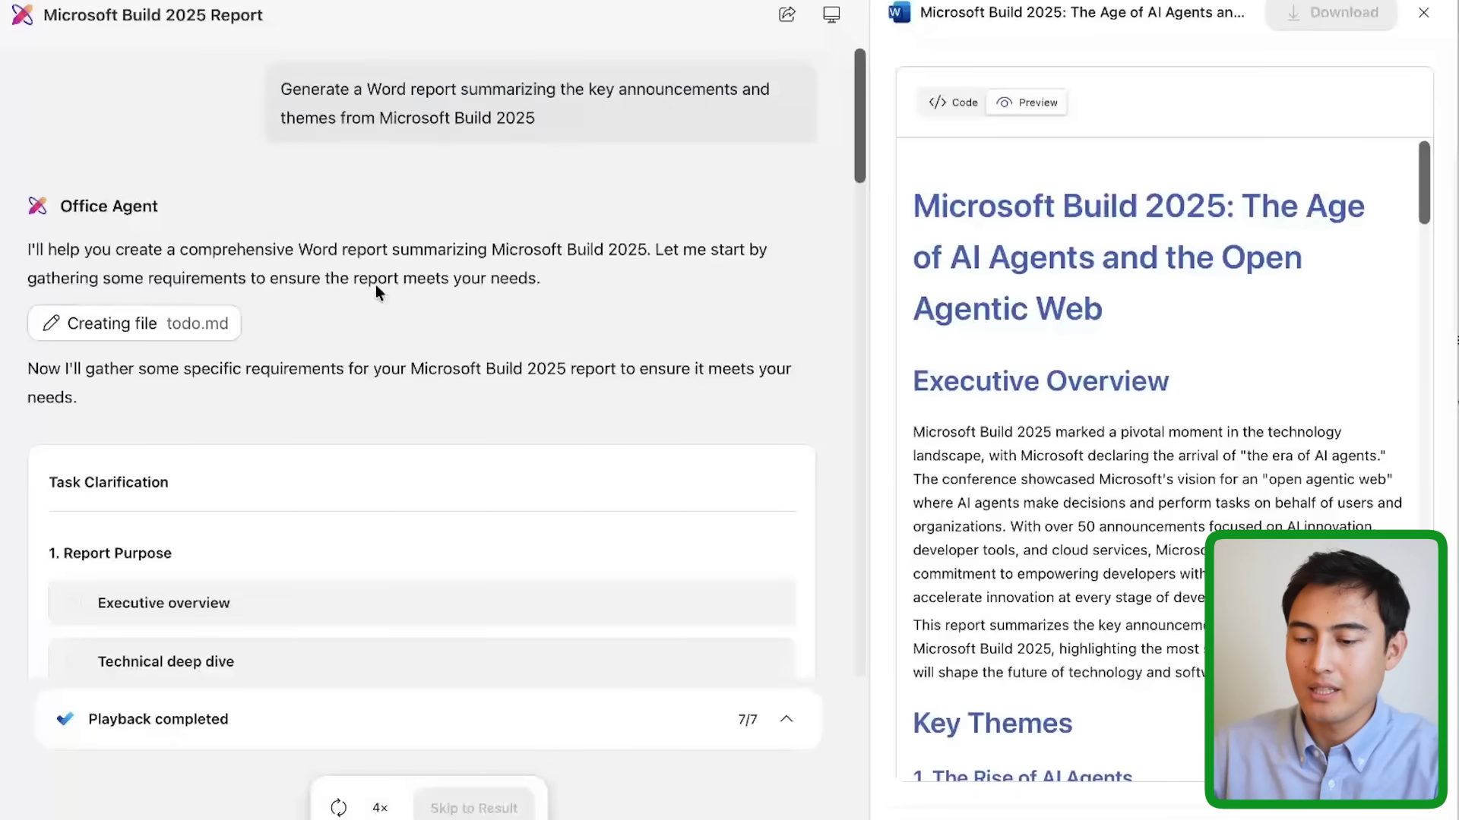
pyautogui.scroll(-10, 369, 368)
pyautogui.scroll(-4, 371, 367)
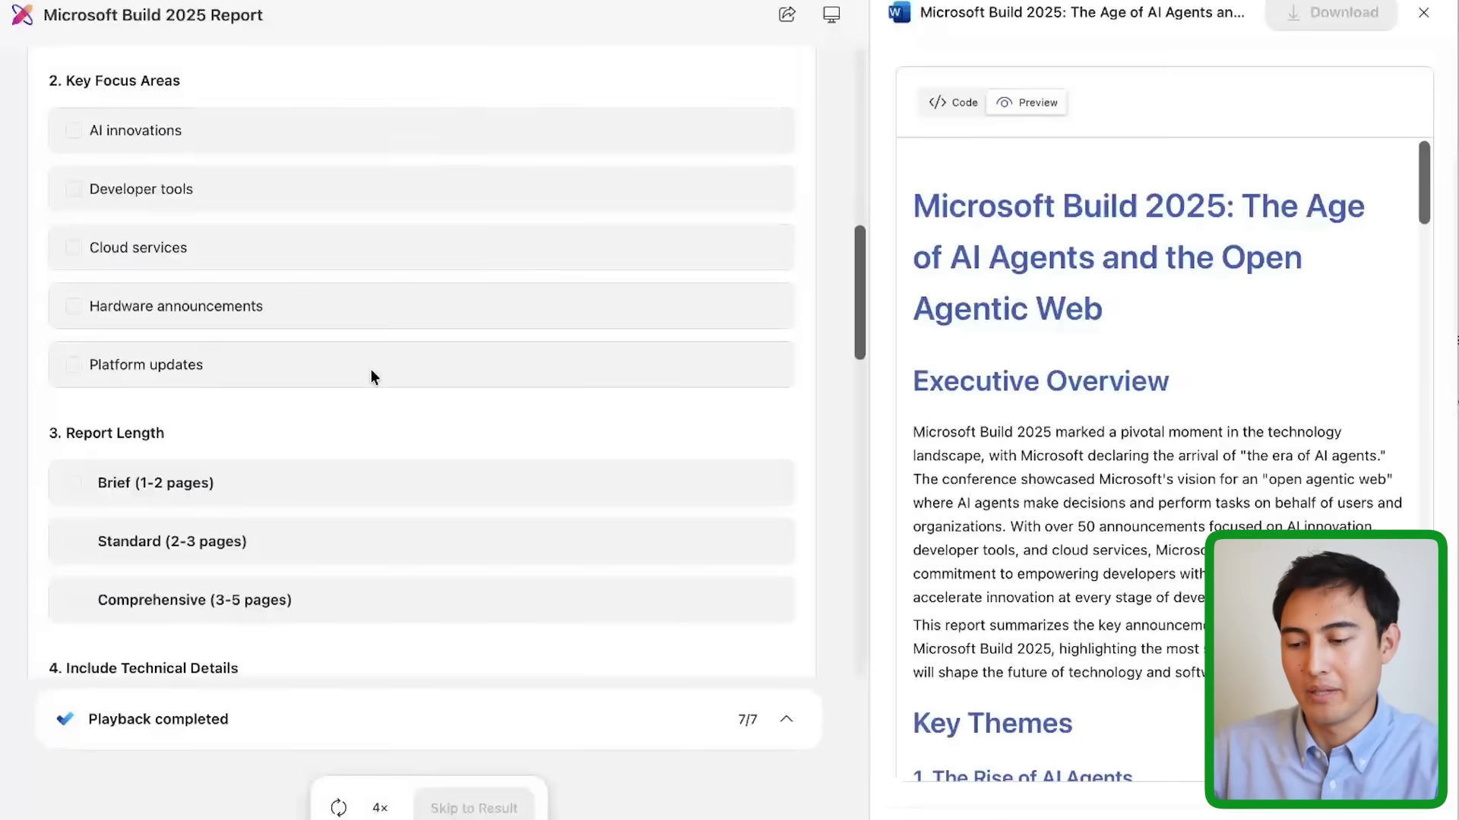
pyautogui.scroll(-3, 465, 481)
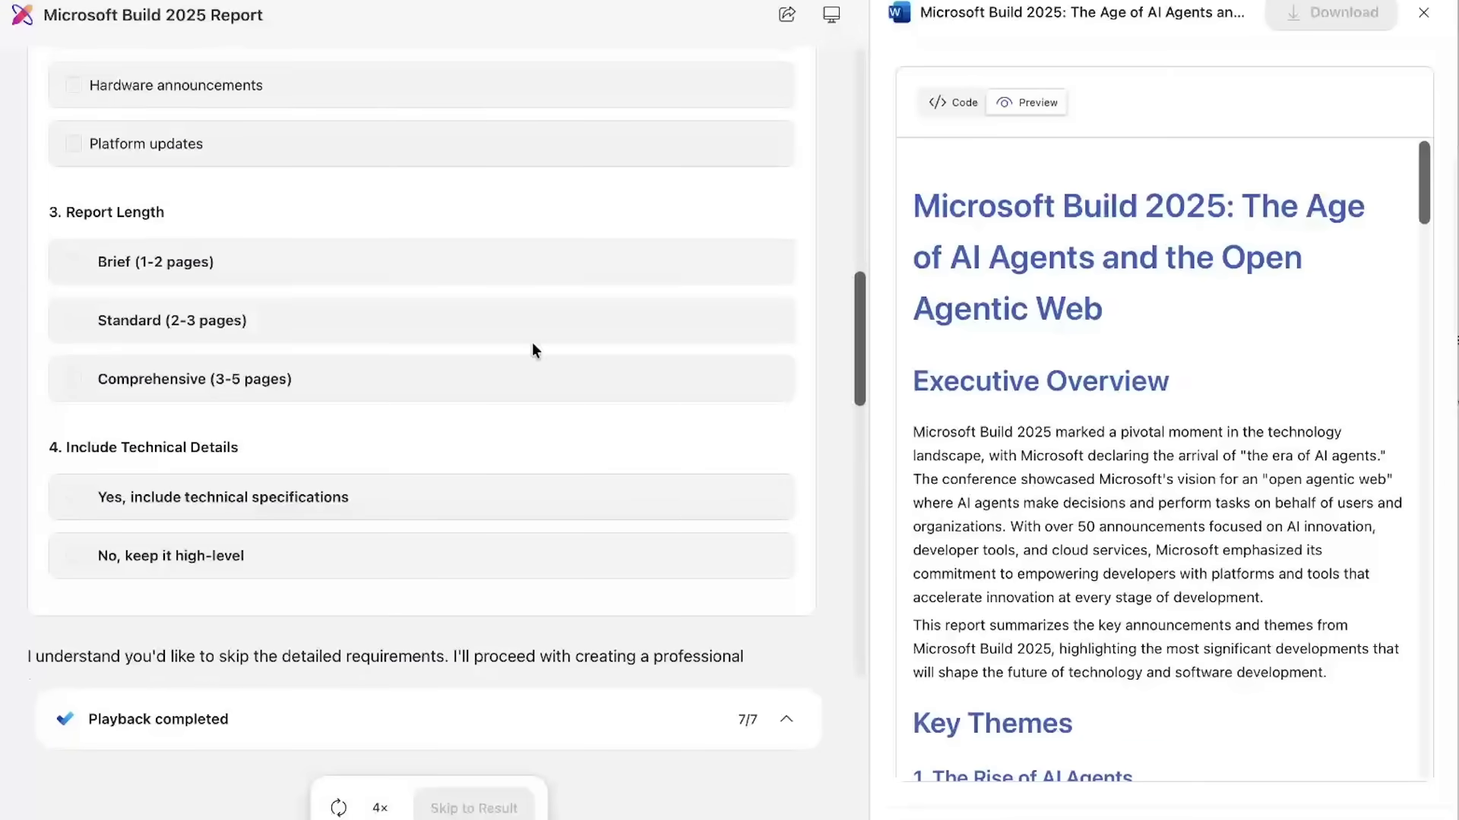
pyautogui.scroll(-12, 1182, 348)
pyautogui.scroll(-15, 1183, 348)
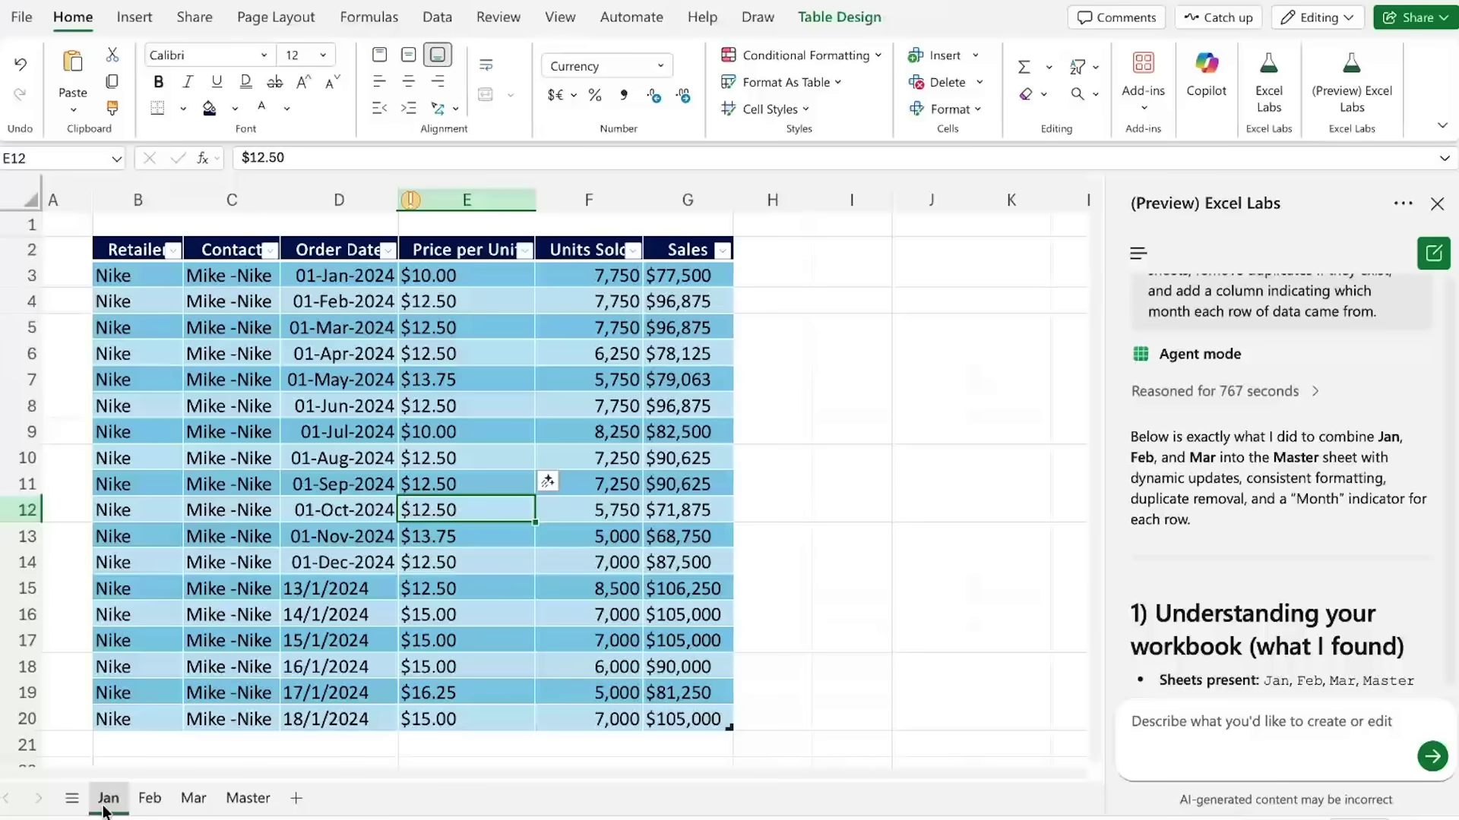
pyautogui.click(148, 800)
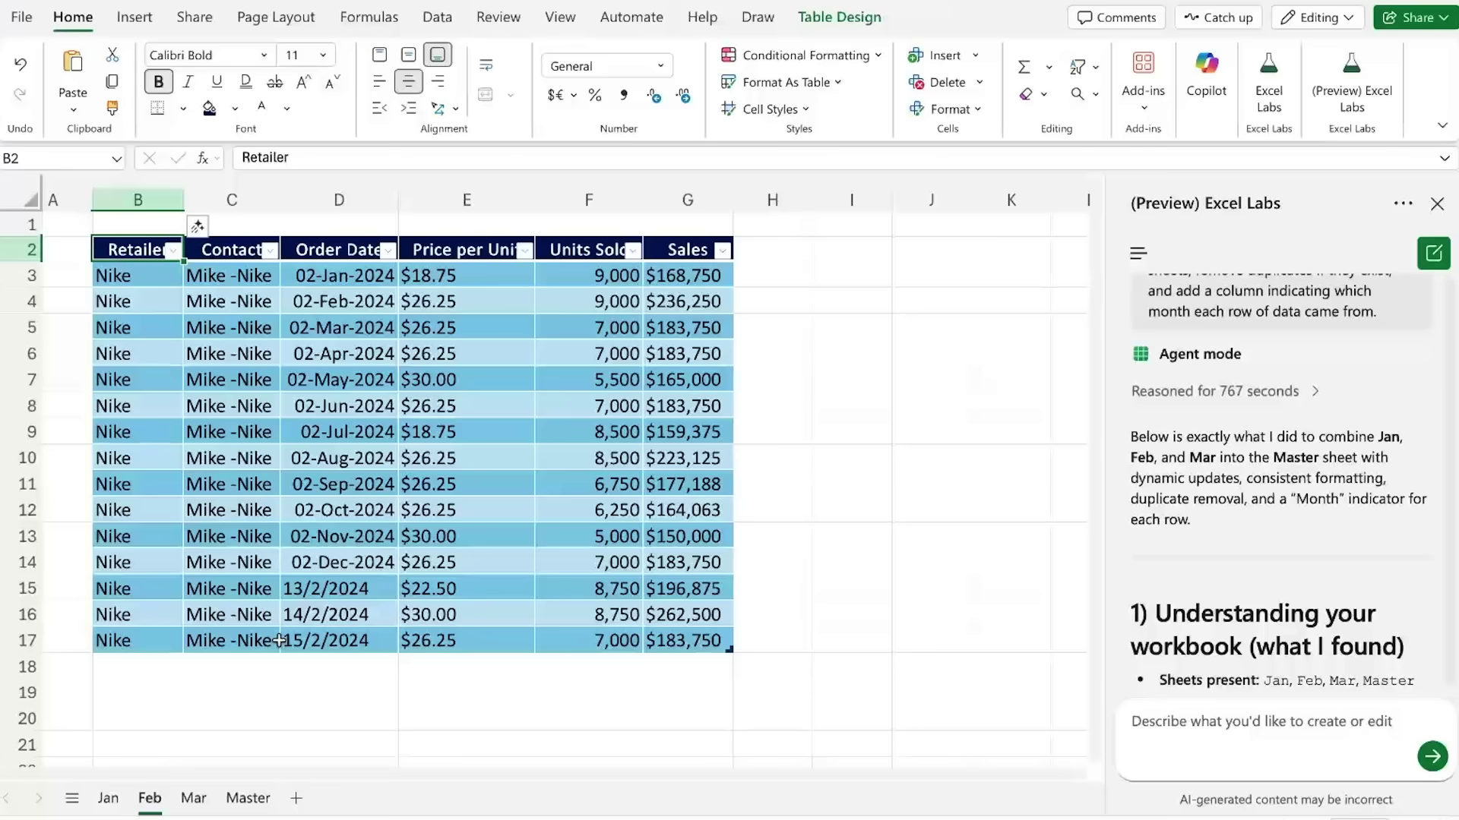
pyautogui.scroll(3, 1297, 346)
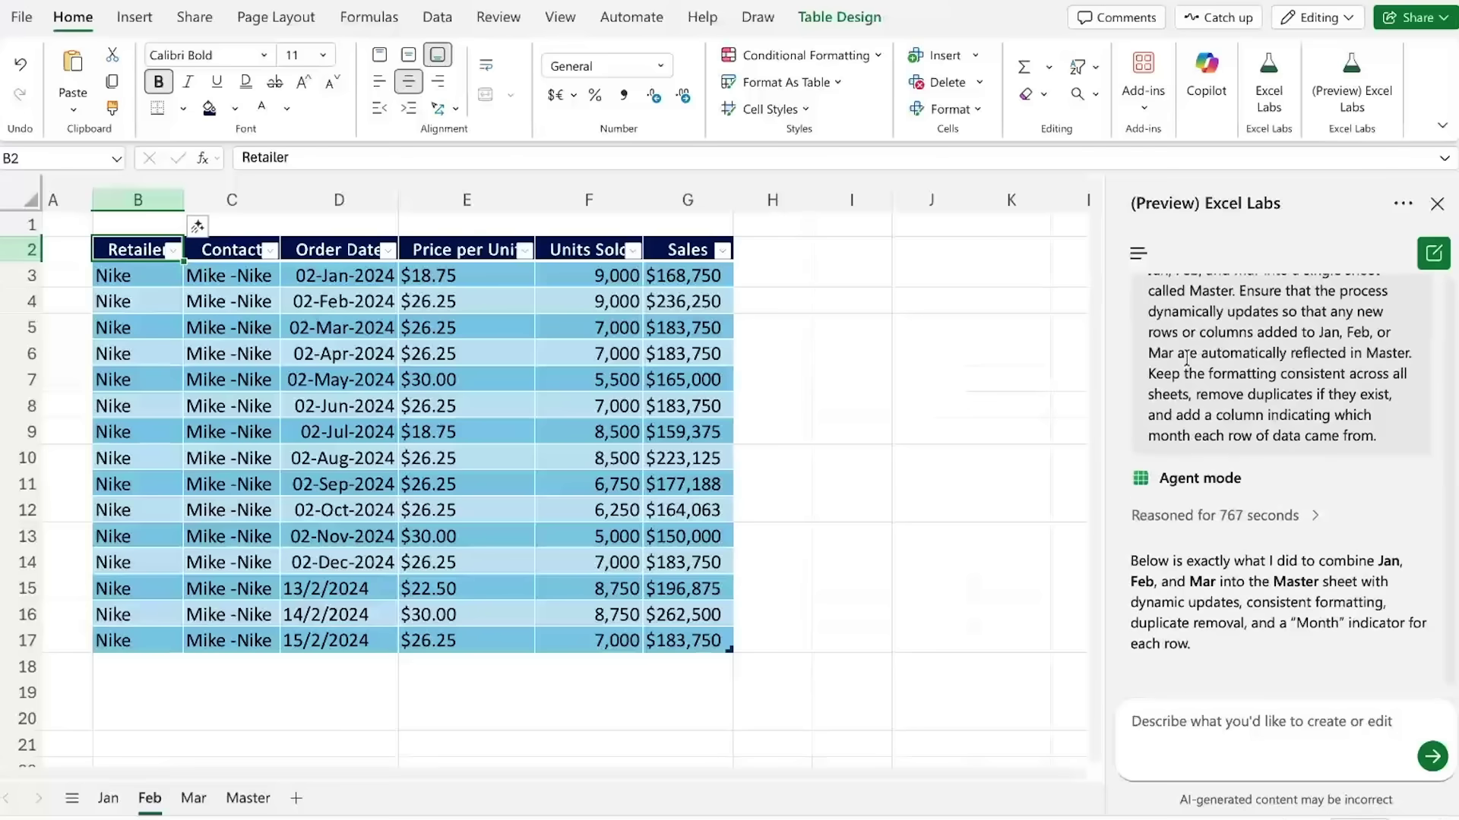
pyautogui.click(243, 799)
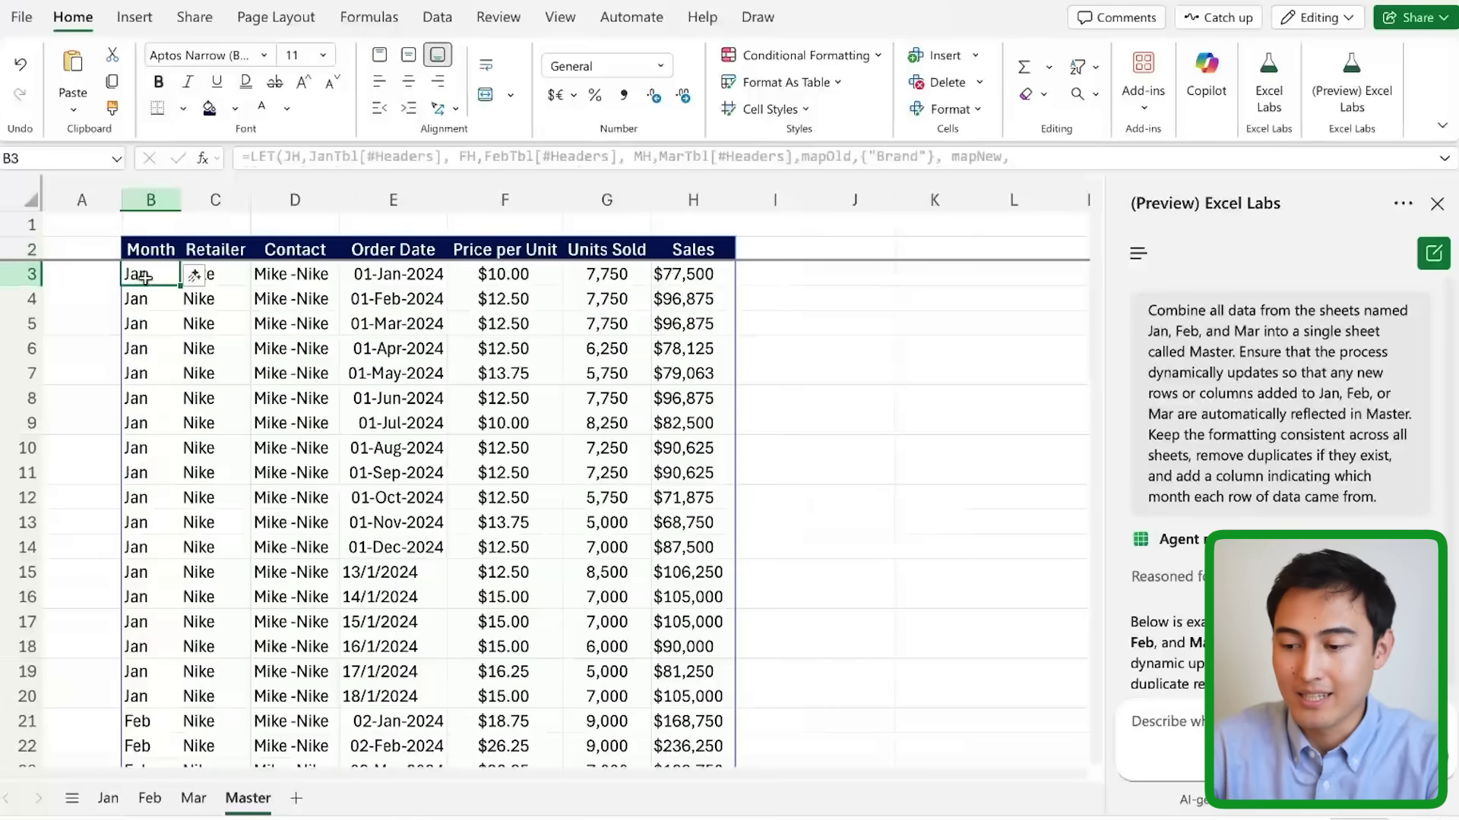
pyautogui.press('Up')
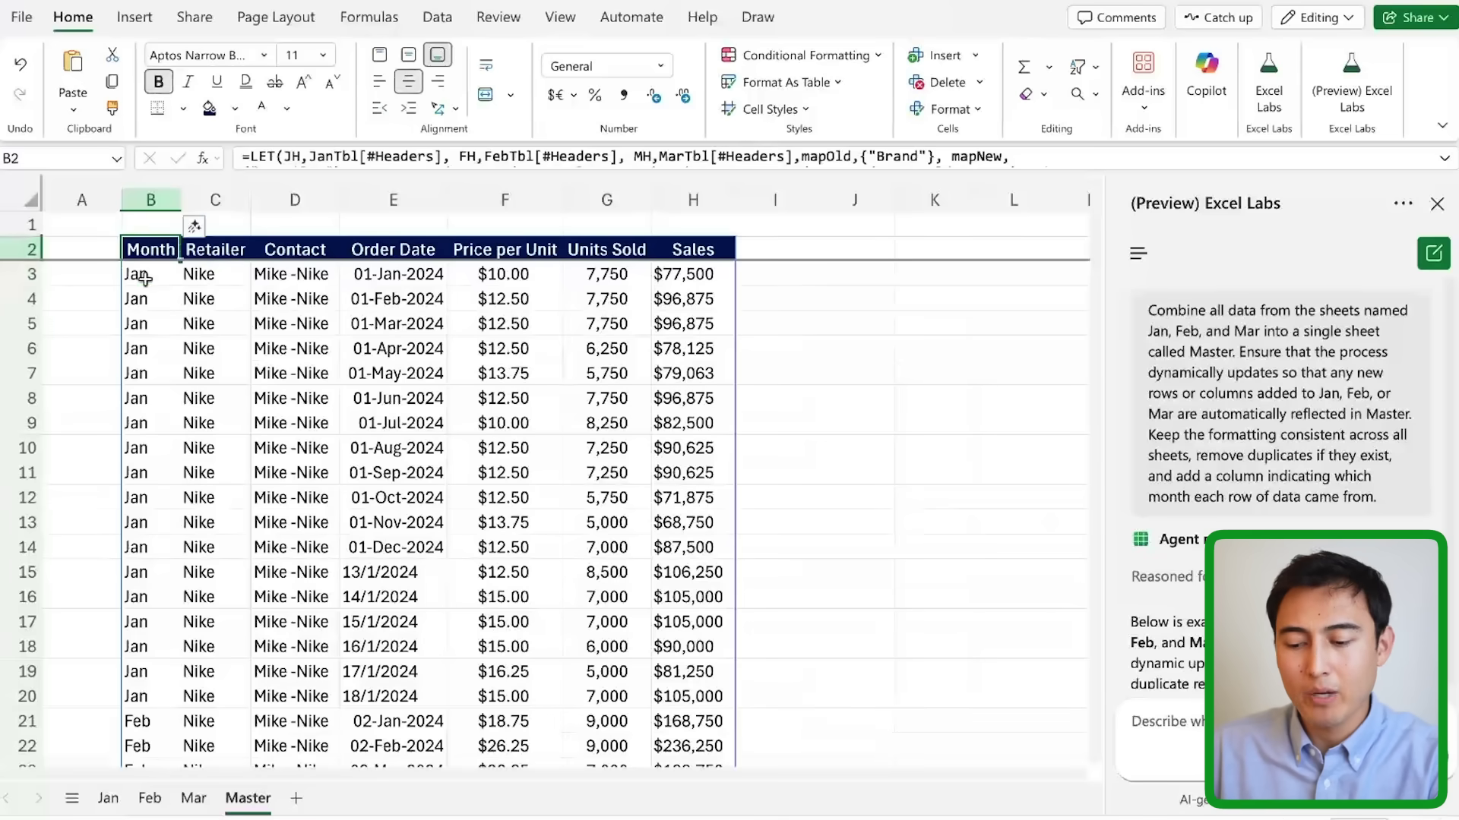
pyautogui.click(108, 798)
pyautogui.click(148, 798)
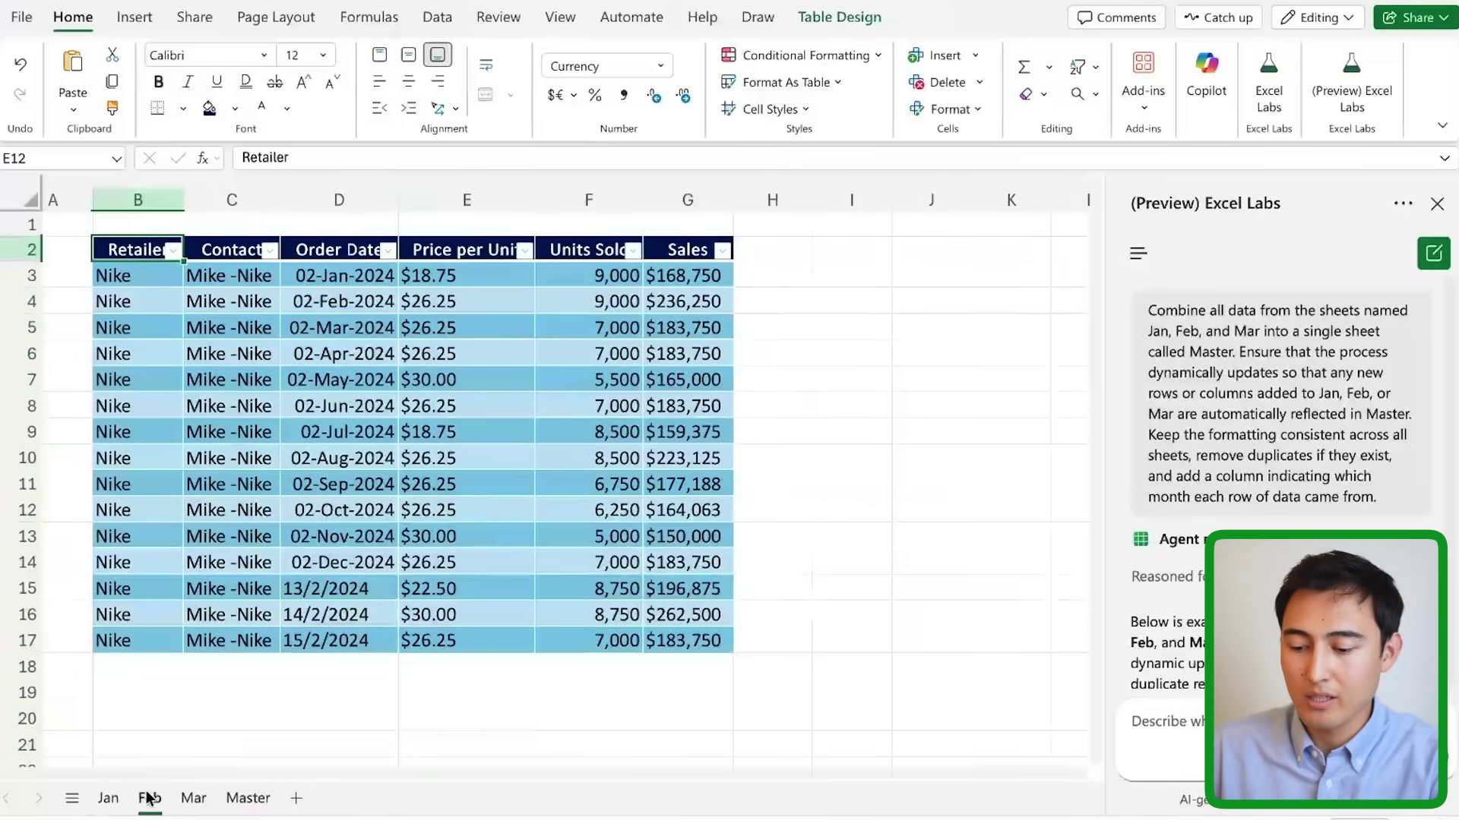
pyautogui.click(194, 799)
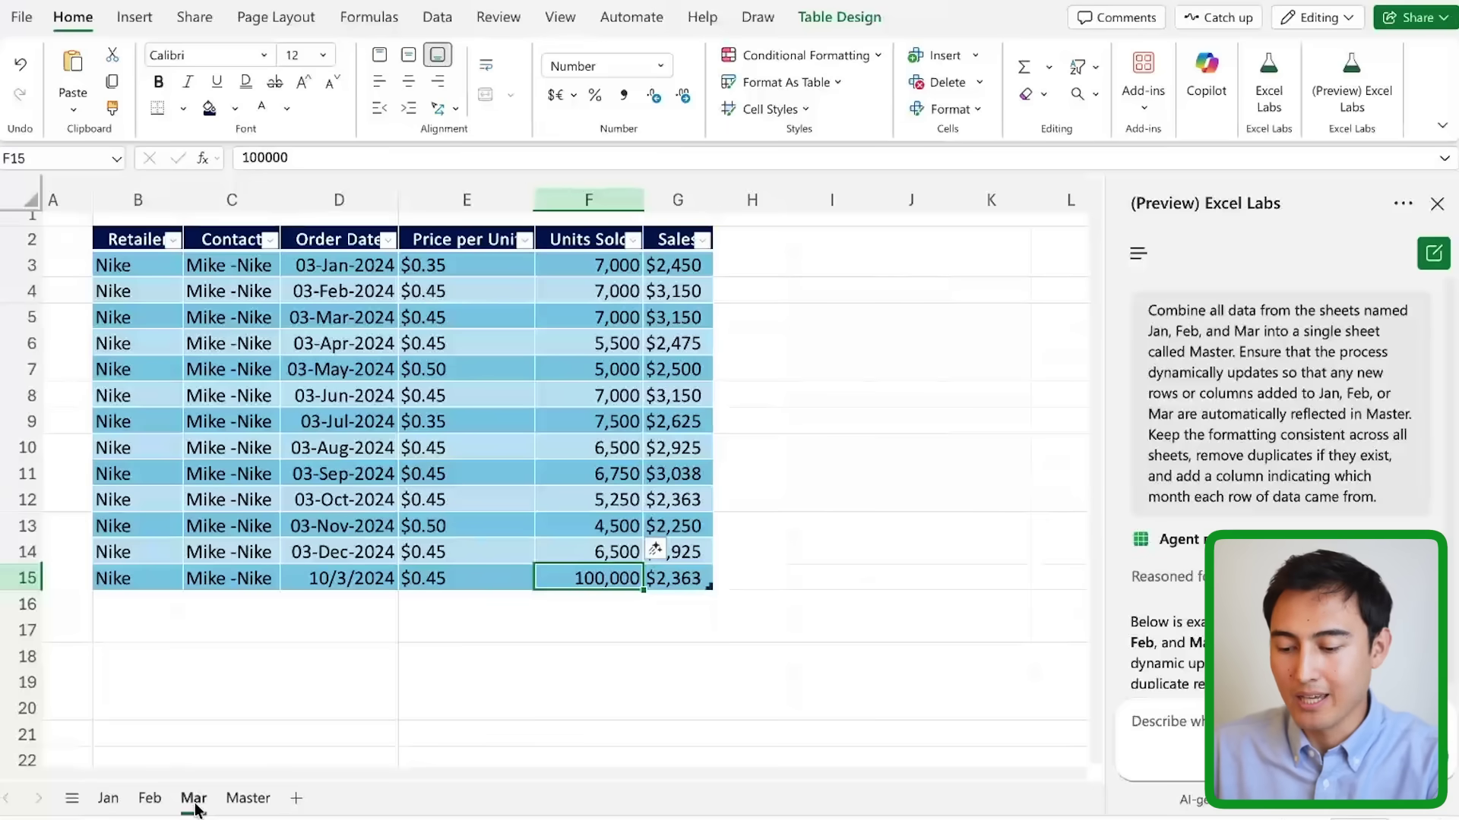
pyautogui.click(243, 798)
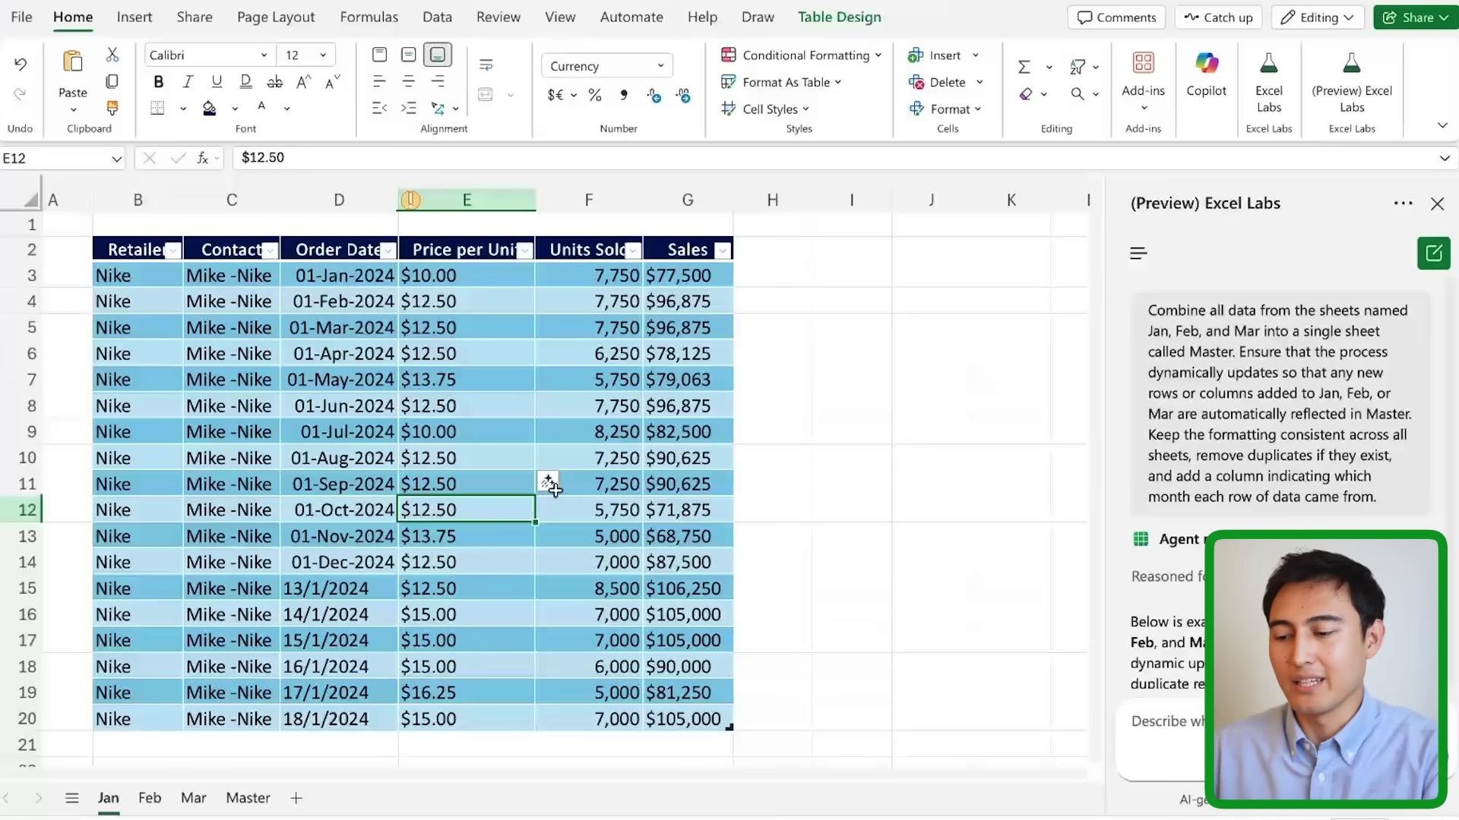
pyautogui.scroll(-7, 230, 458)
pyautogui.scroll(7, 231, 458)
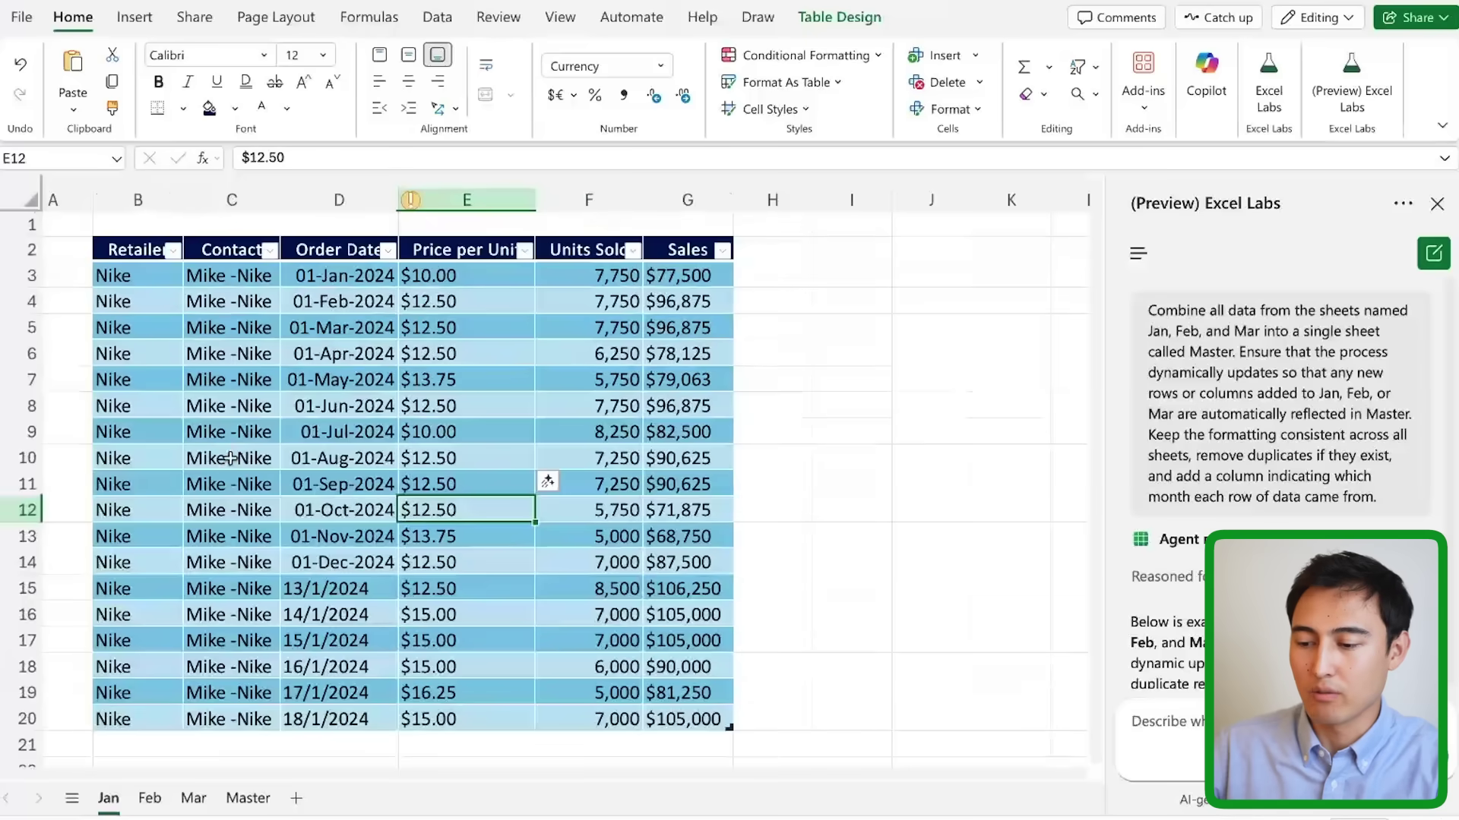
pyautogui.click(221, 329)
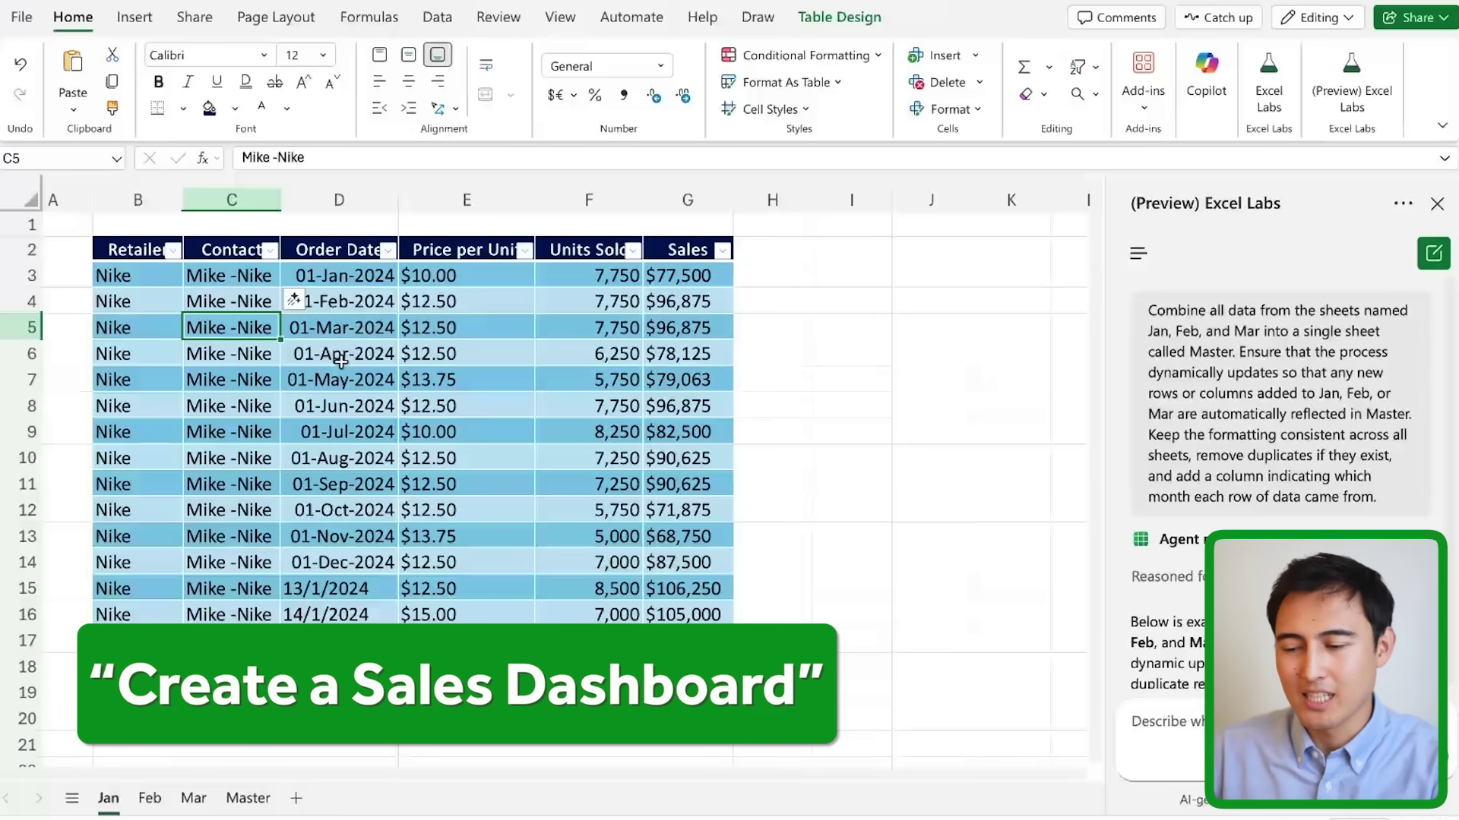
pyautogui.press('Right')
pyautogui.press('Right')
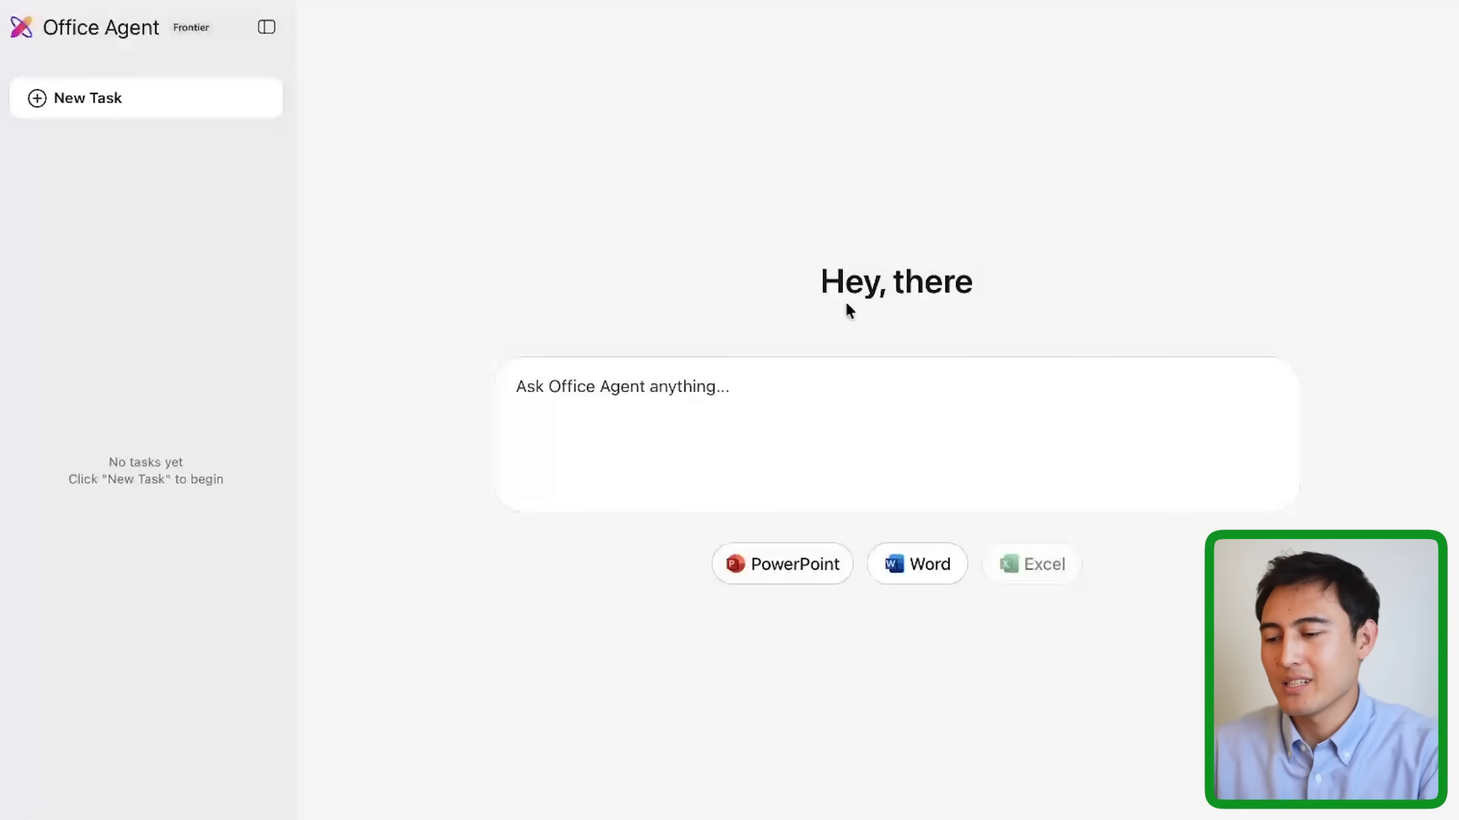
# Step: Put the cursor in the empty 'Ask Office Agent anything...' box on the start page
pyautogui.click(677, 375)
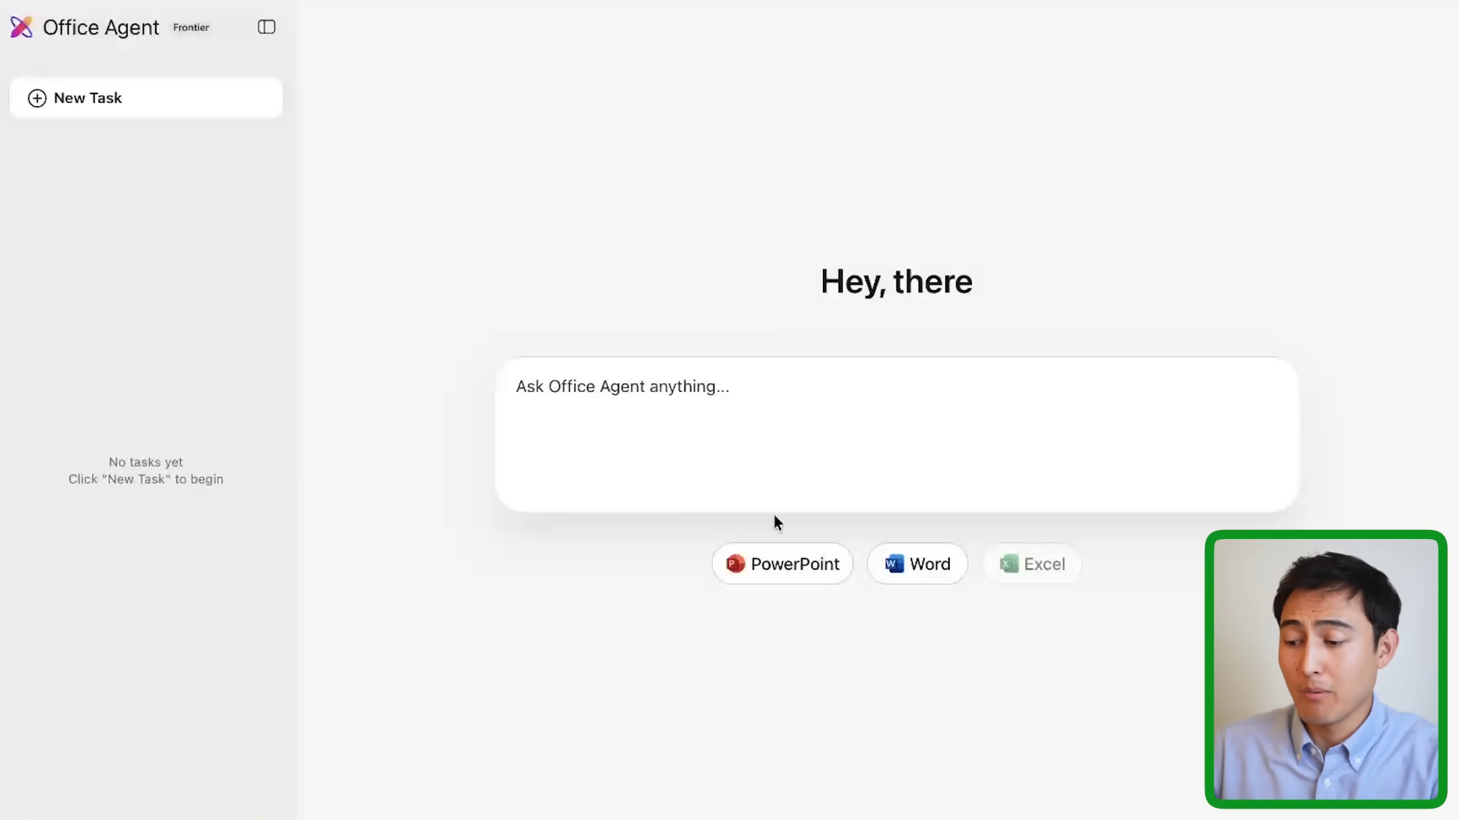